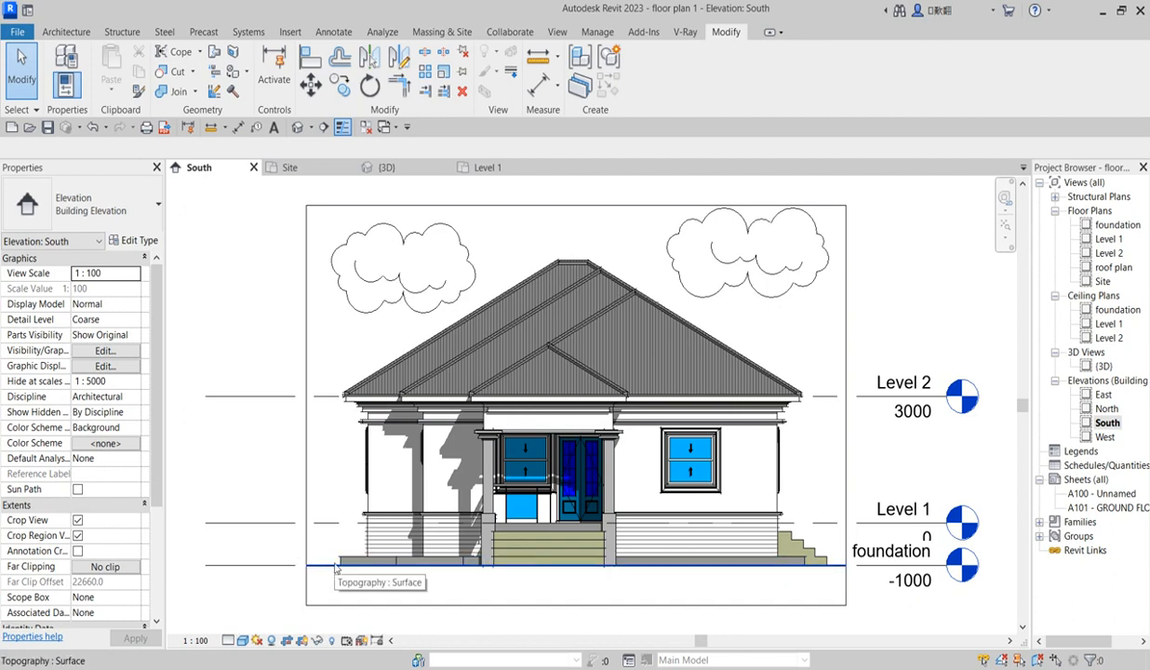
- Examine the house in the South elevation, from the roof down to the base at the foundation level
scroll(336, 569, up, 4)
scroll(359, 559, down, 2)
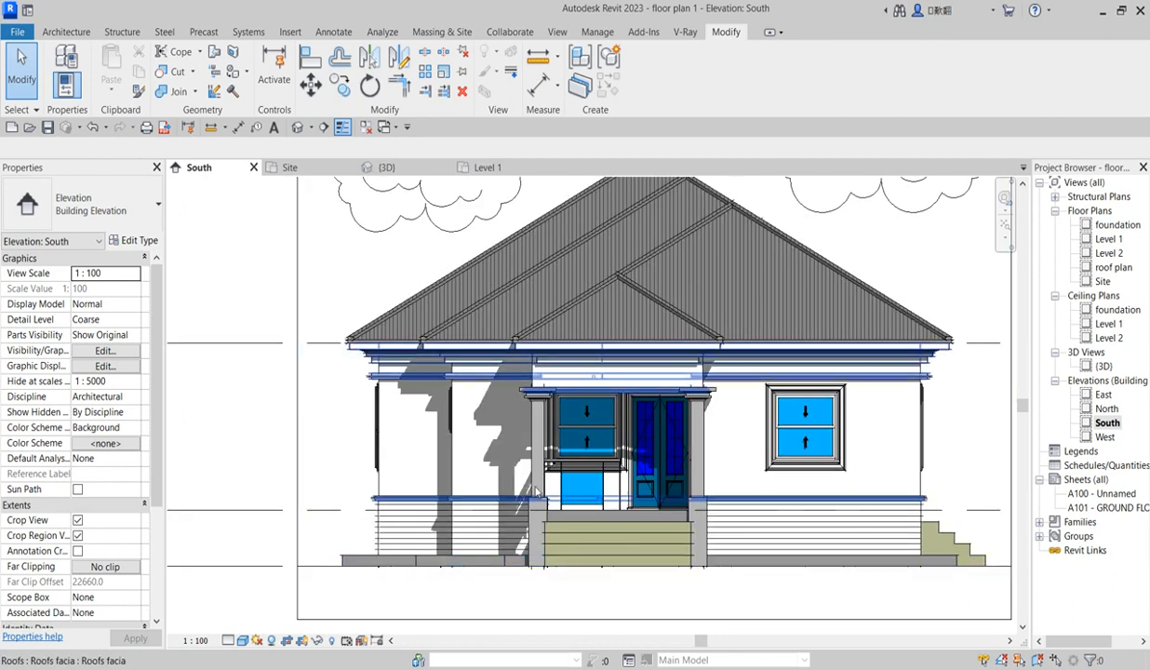
scroll(463, 539, down, 2)
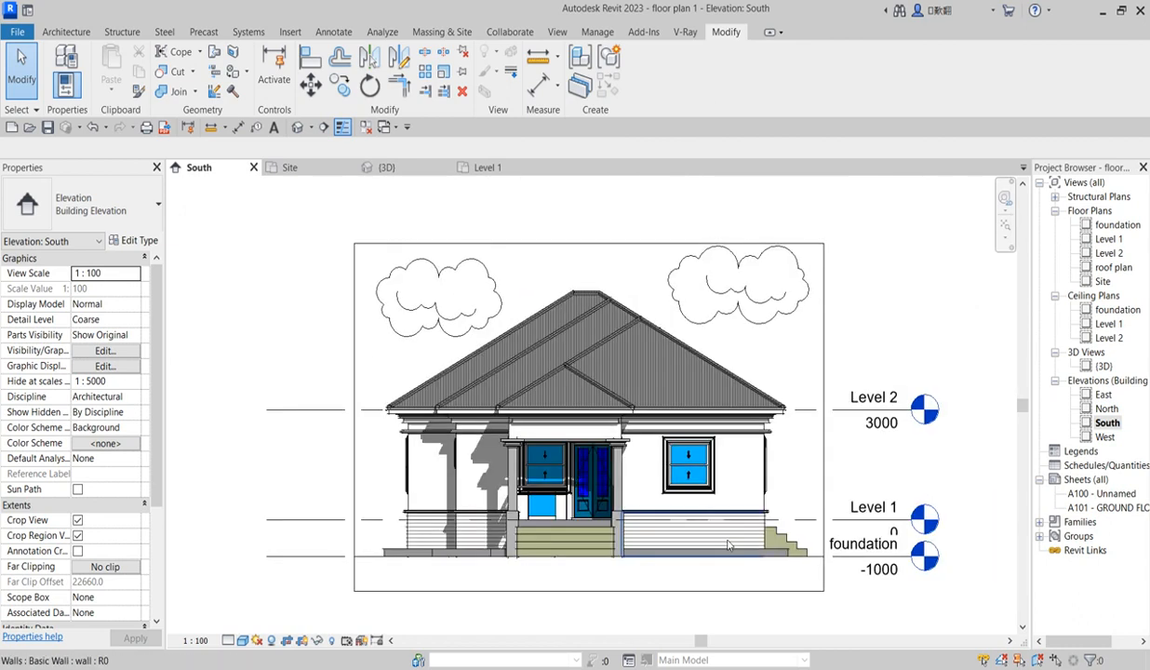
scroll(800, 558, up, 3)
scroll(800, 558, down, 1)
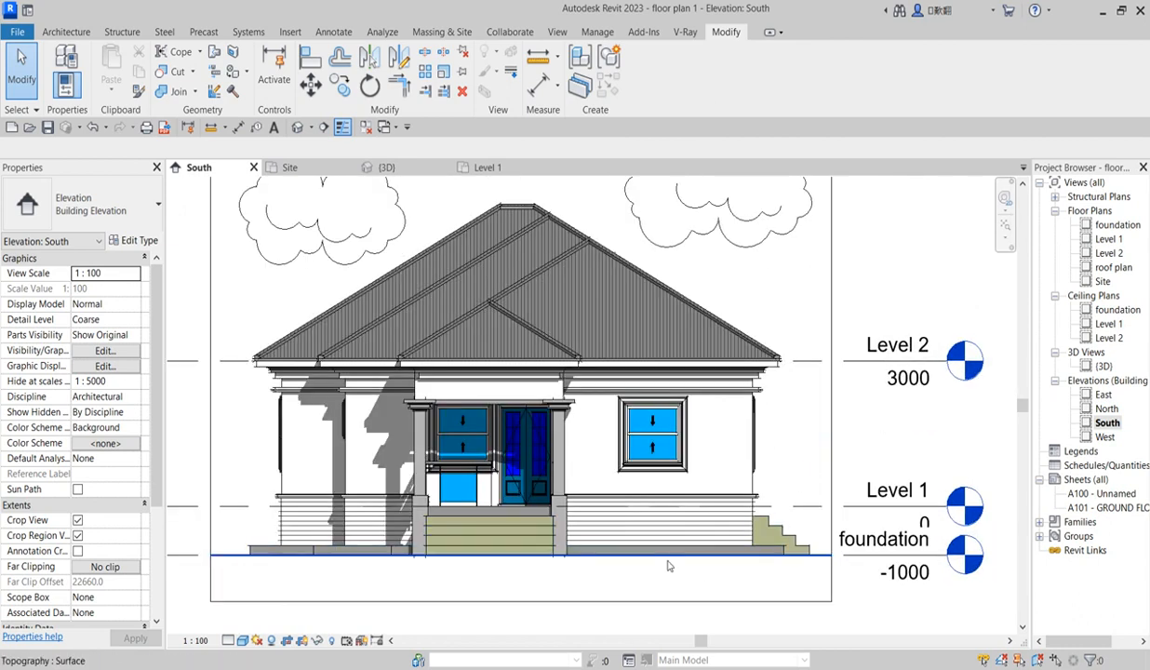
scroll(654, 563, down, 1)
scroll(725, 549, up, 1)
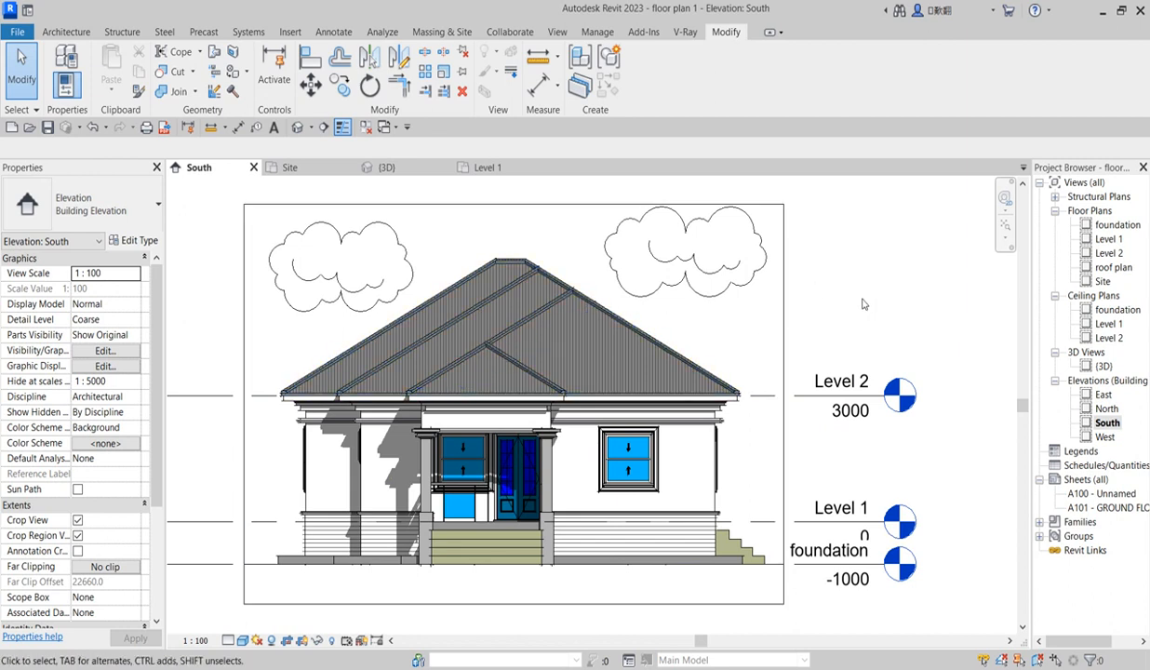
- Open the foundation floor plan
double_click(1108, 240)
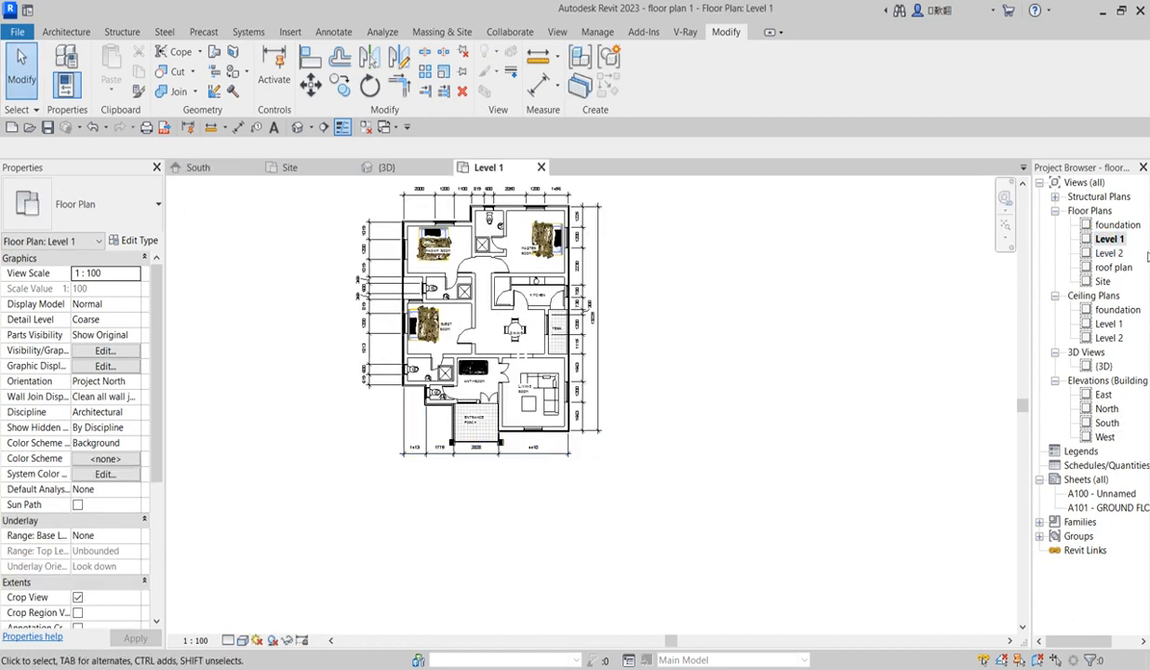
click(1120, 225)
click(1122, 227)
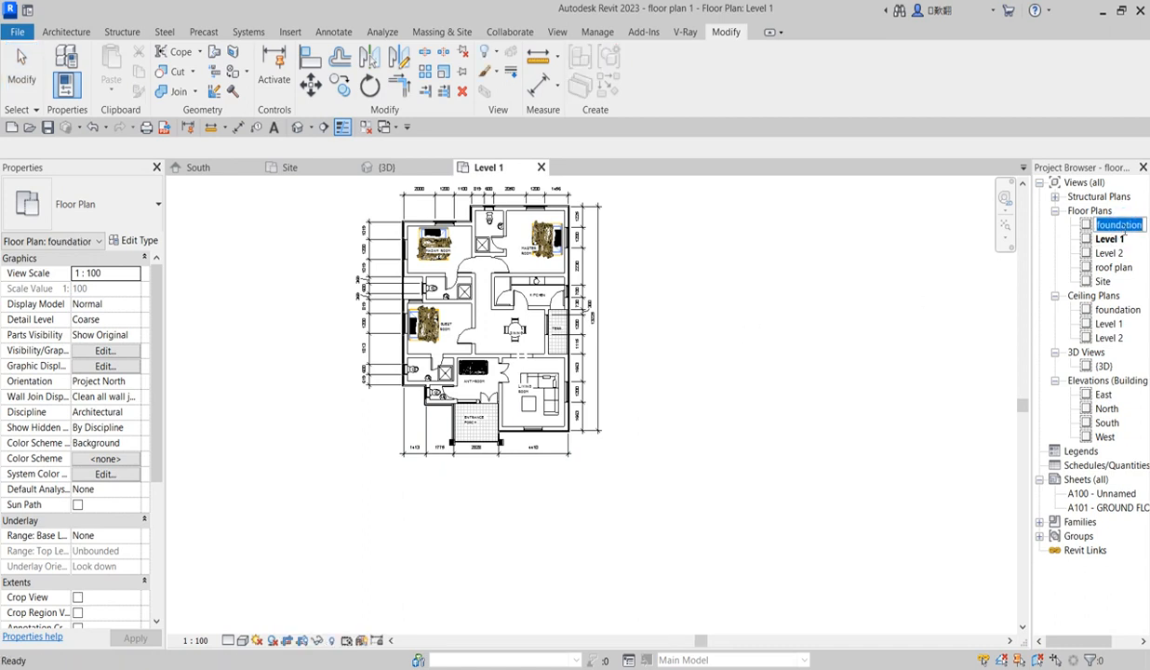
click(956, 285)
click(1117, 226)
double_click(1109, 253)
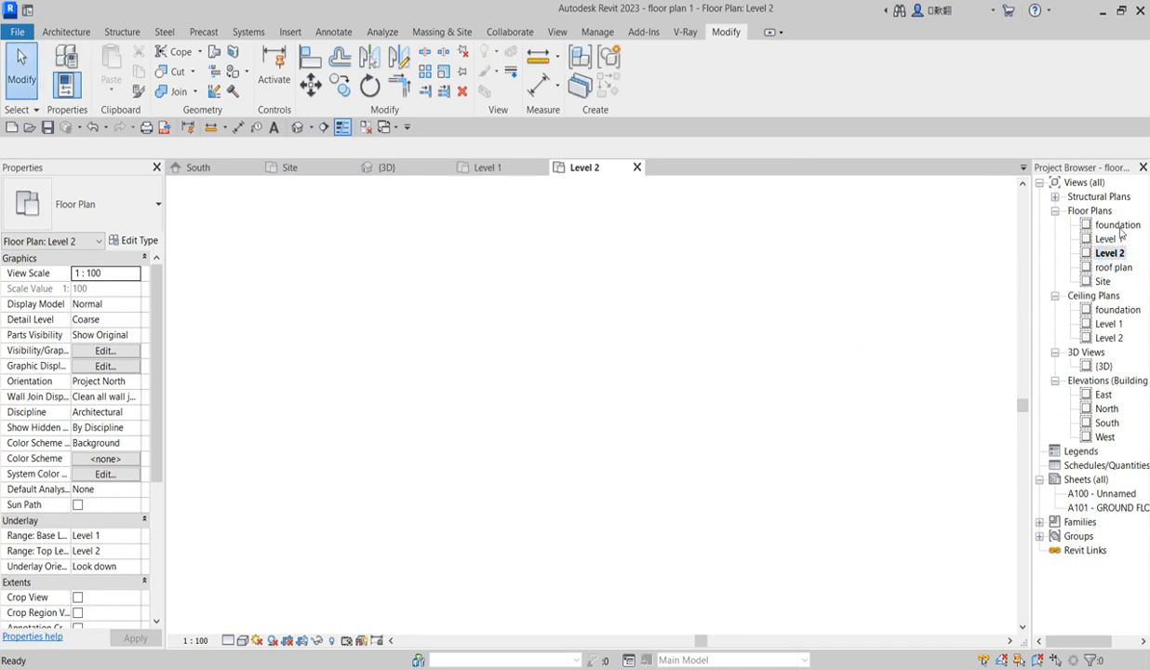
double_click(1120, 226)
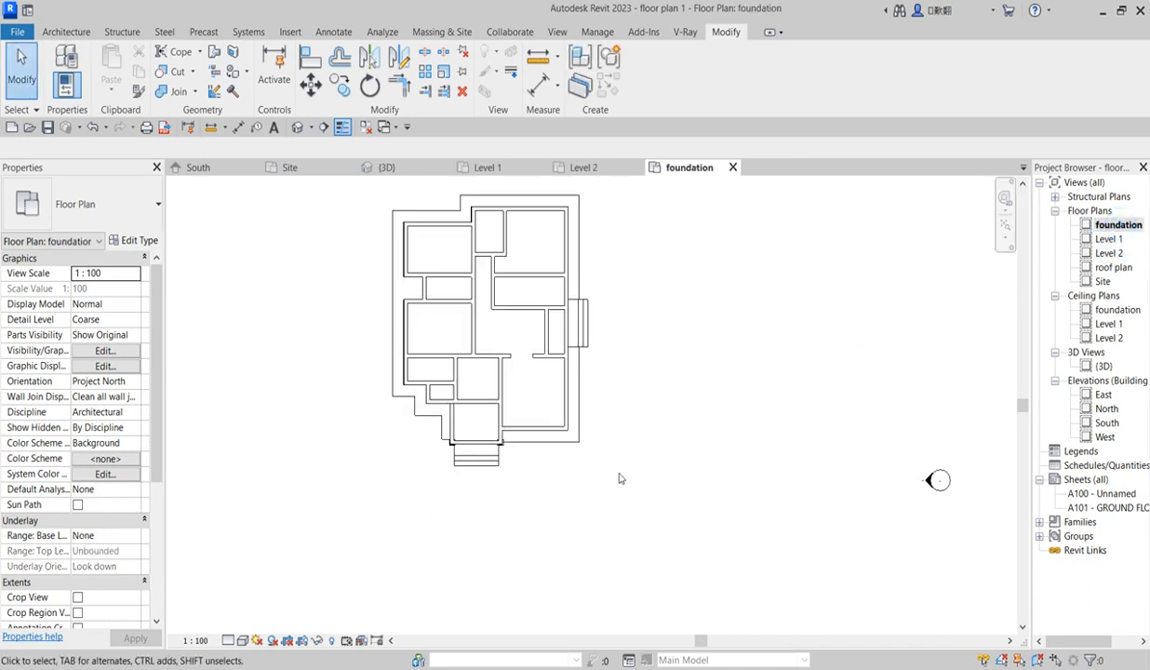
- Edit the casework band around the outer walls in place and select its extrusion
scroll(621, 477, down, 3)
scroll(594, 418, up, 3)
scroll(418, 435, down, 2)
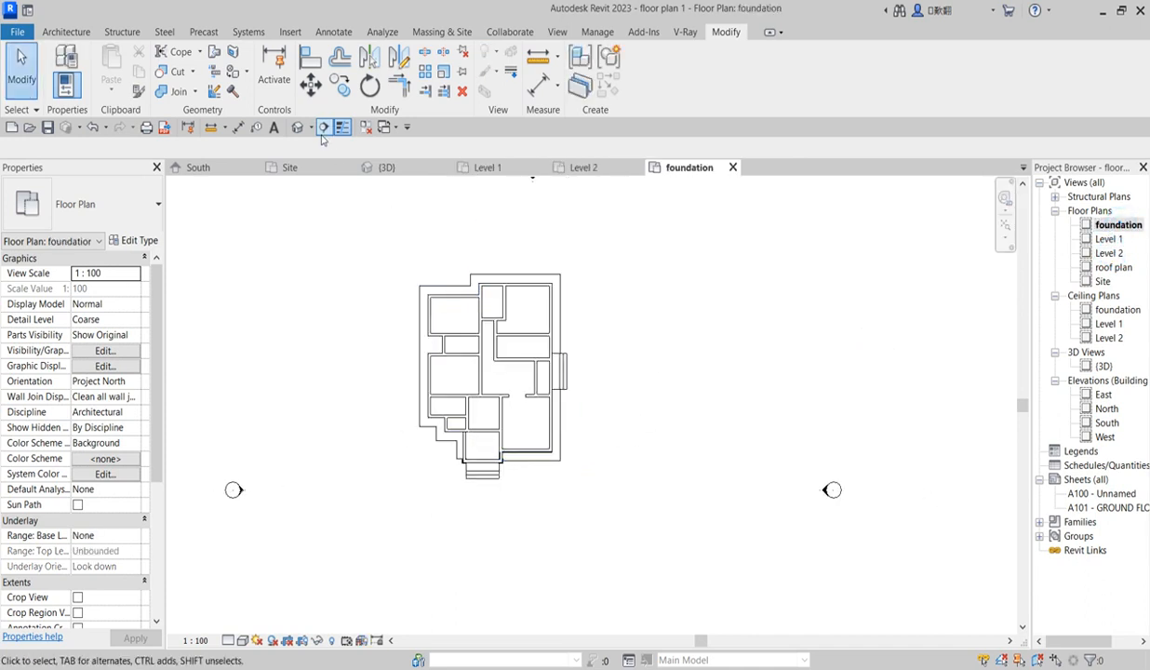
scroll(393, 319, down, 1)
scroll(392, 317, up, 2)
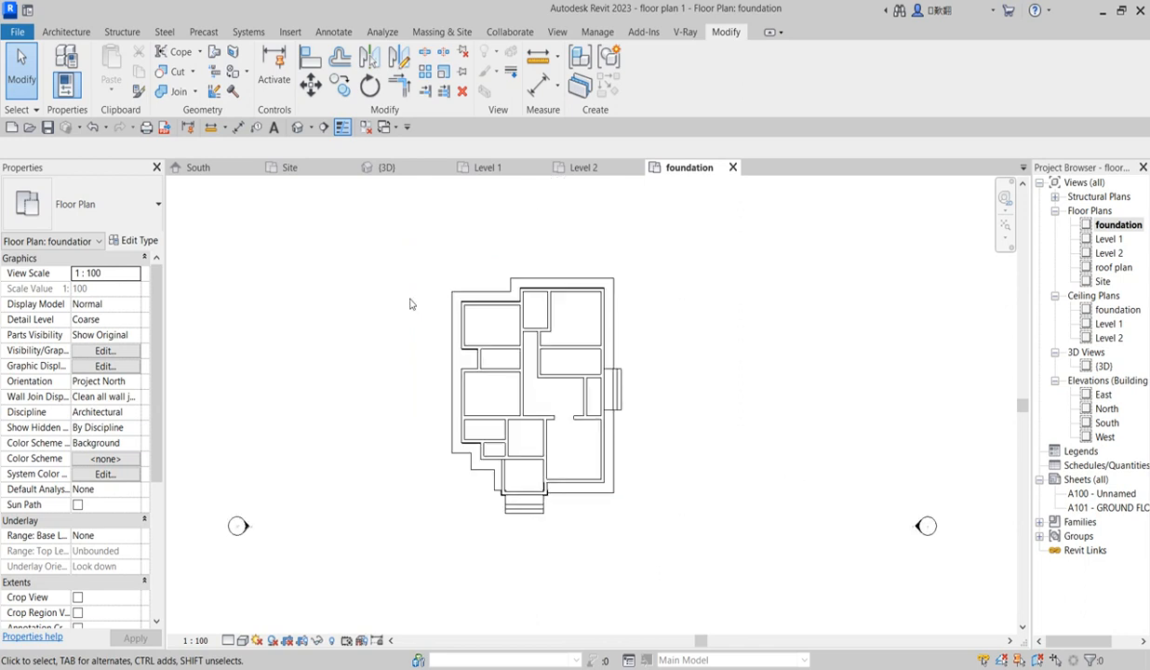
click(462, 283)
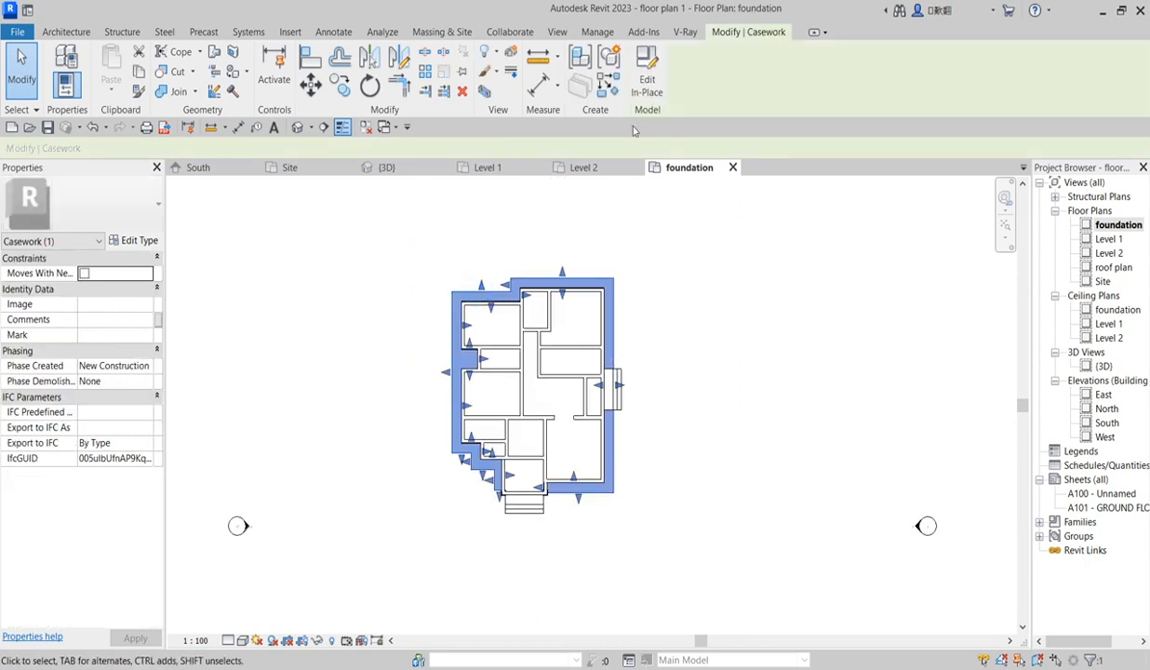
click(647, 82)
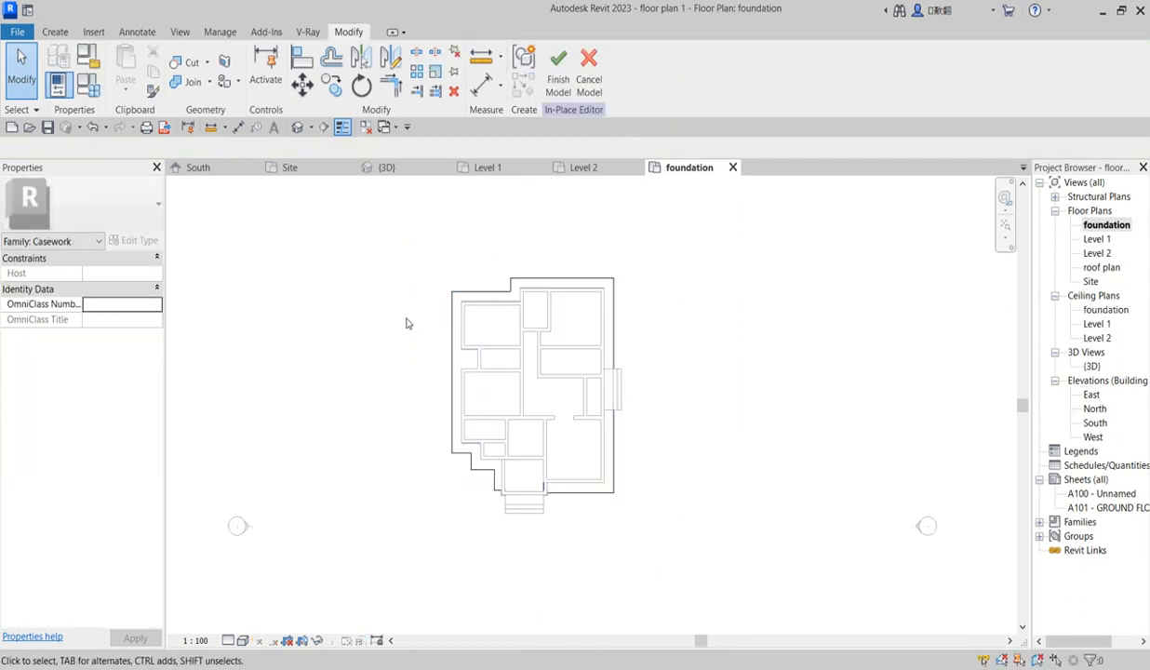
click(461, 300)
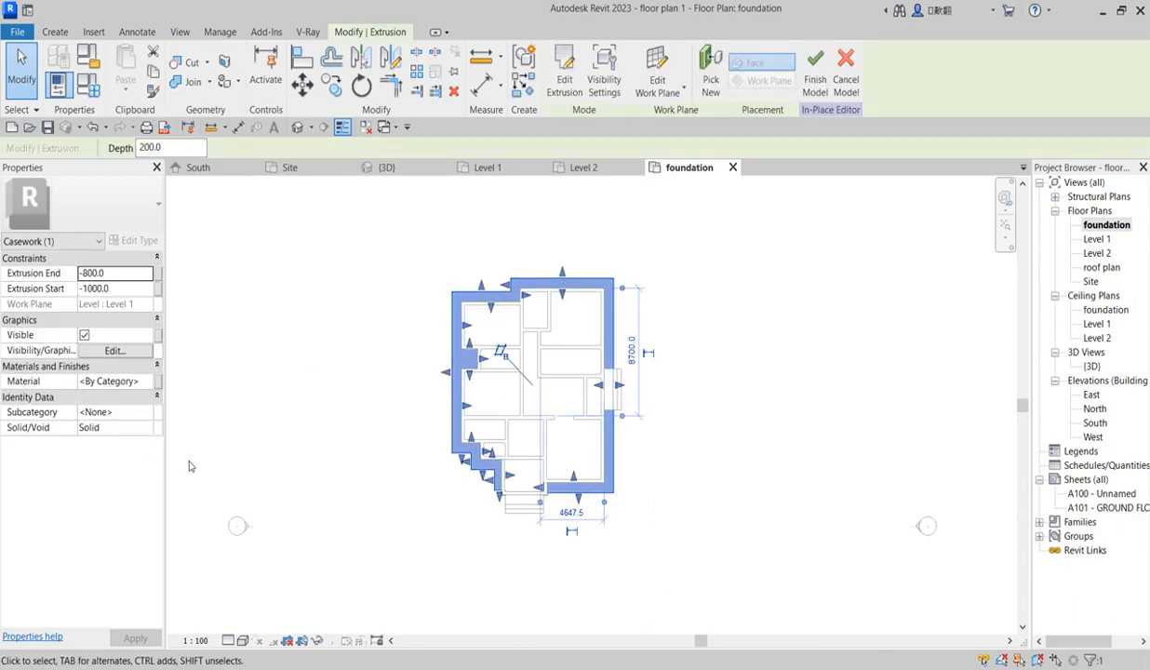
- Open the material selection for the extrusion and duplicate the wallpart(3) material
click(139, 382)
click(149, 382)
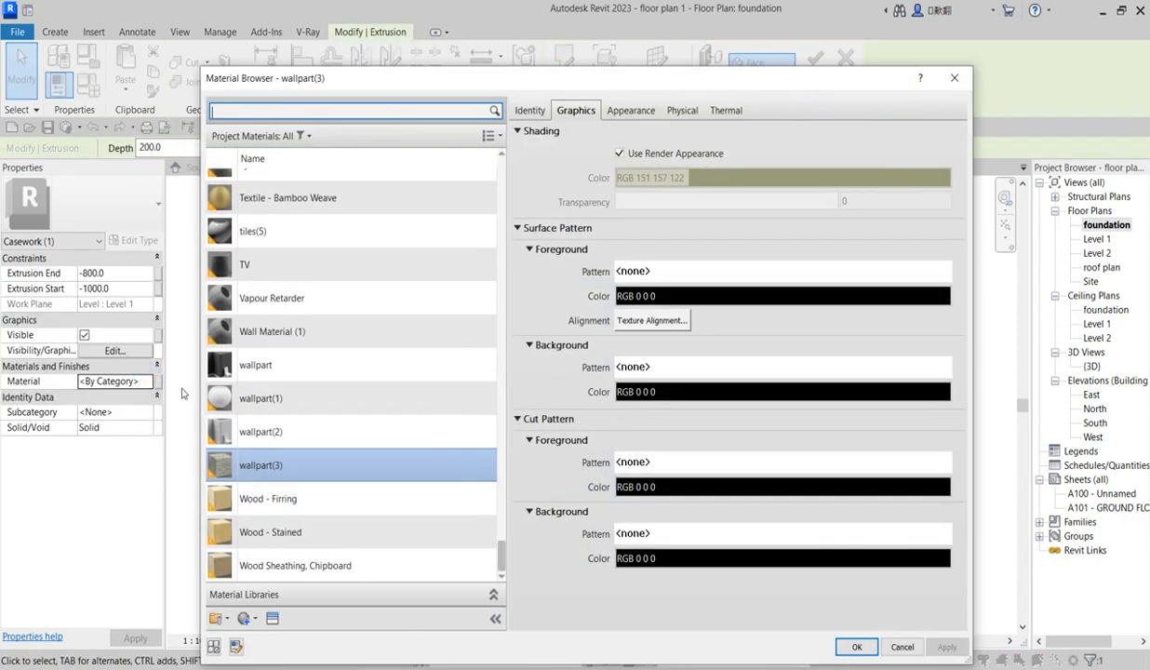
right_click(272, 456)
click(344, 487)
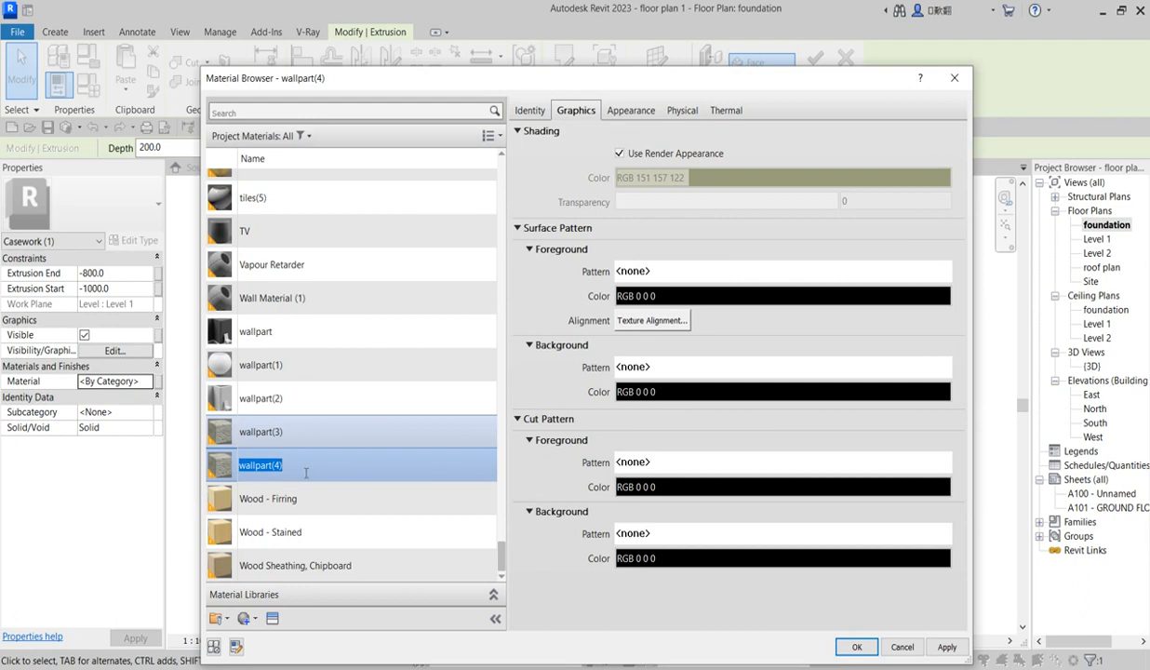
- Replace the duplicated material's appearance with Ceiling Tile - 2'x4' - Dots - Narrow Gap - White and assign it to the extrusion
click(647, 109)
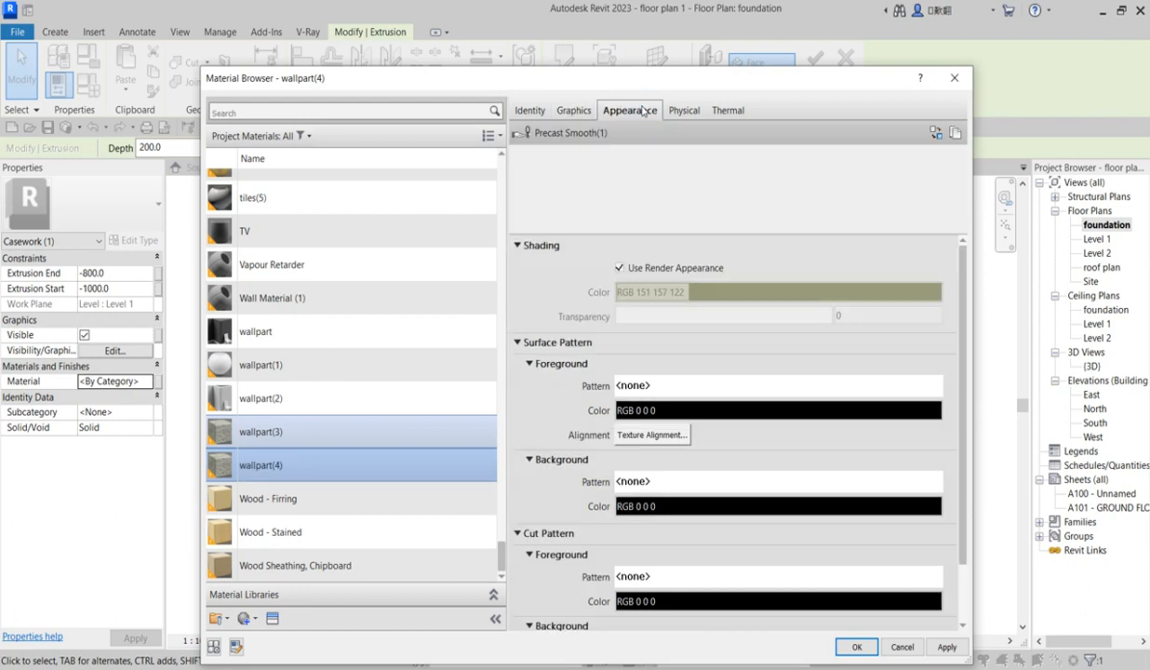
click(936, 134)
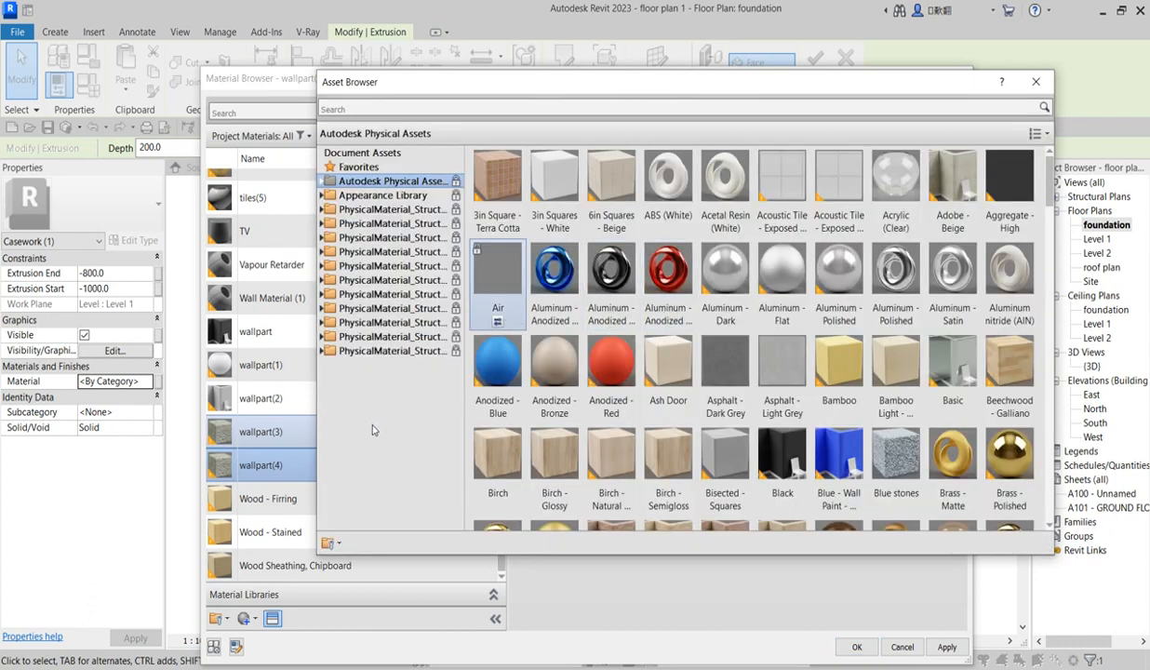
click(321, 196)
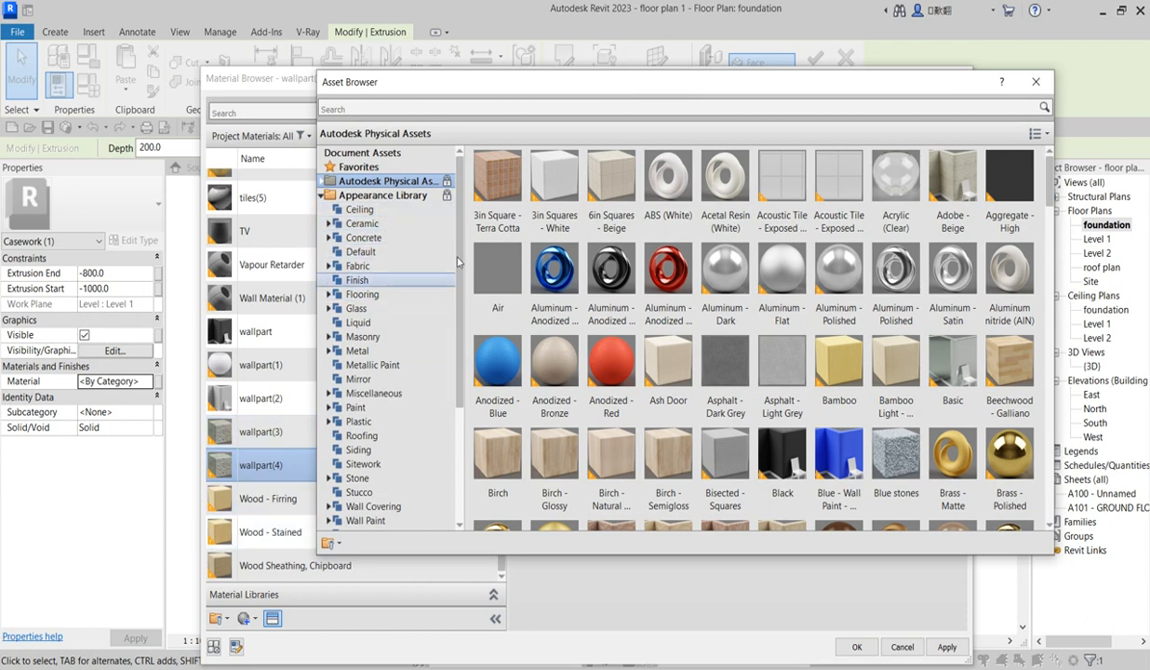
click(554, 279)
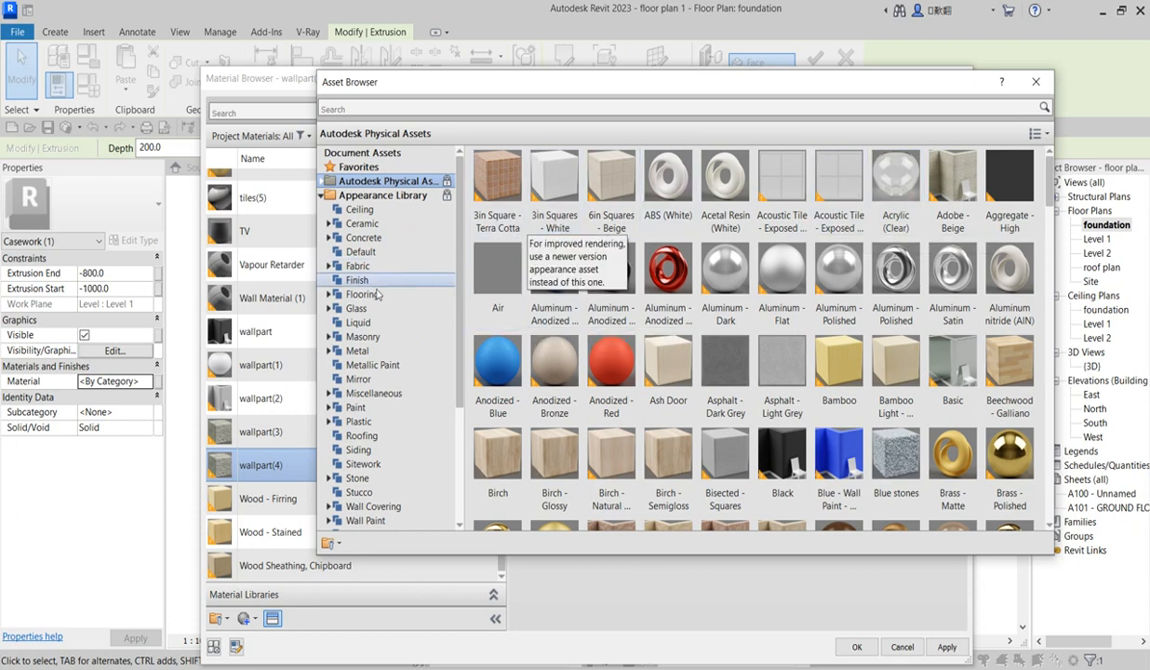
click(356, 210)
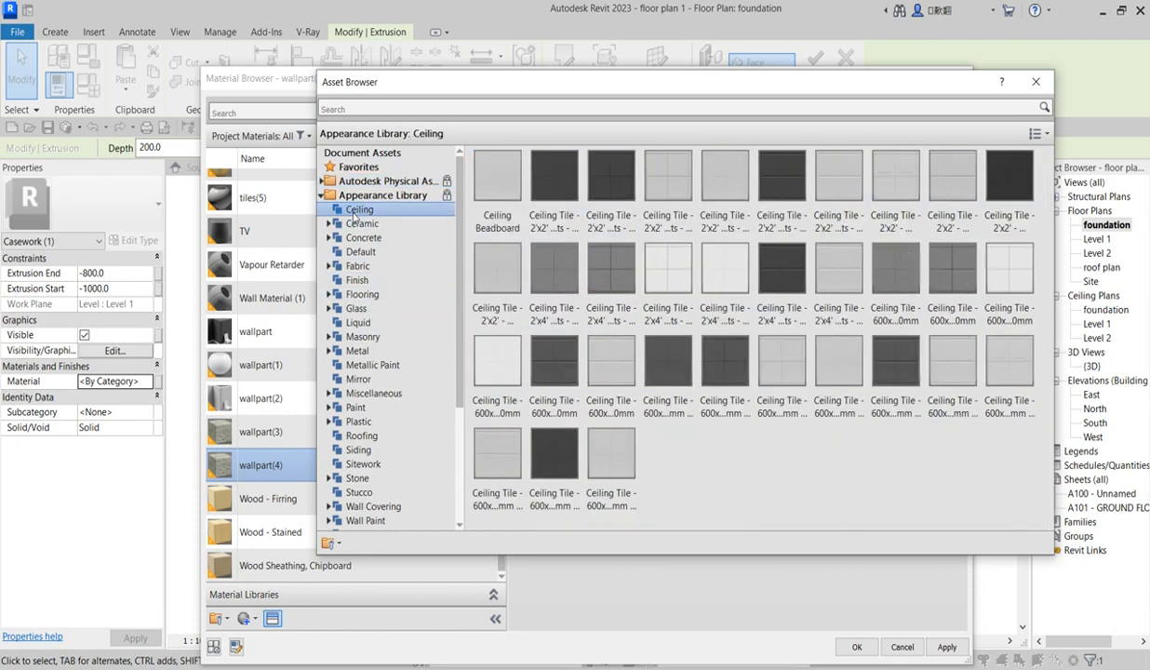
click(726, 271)
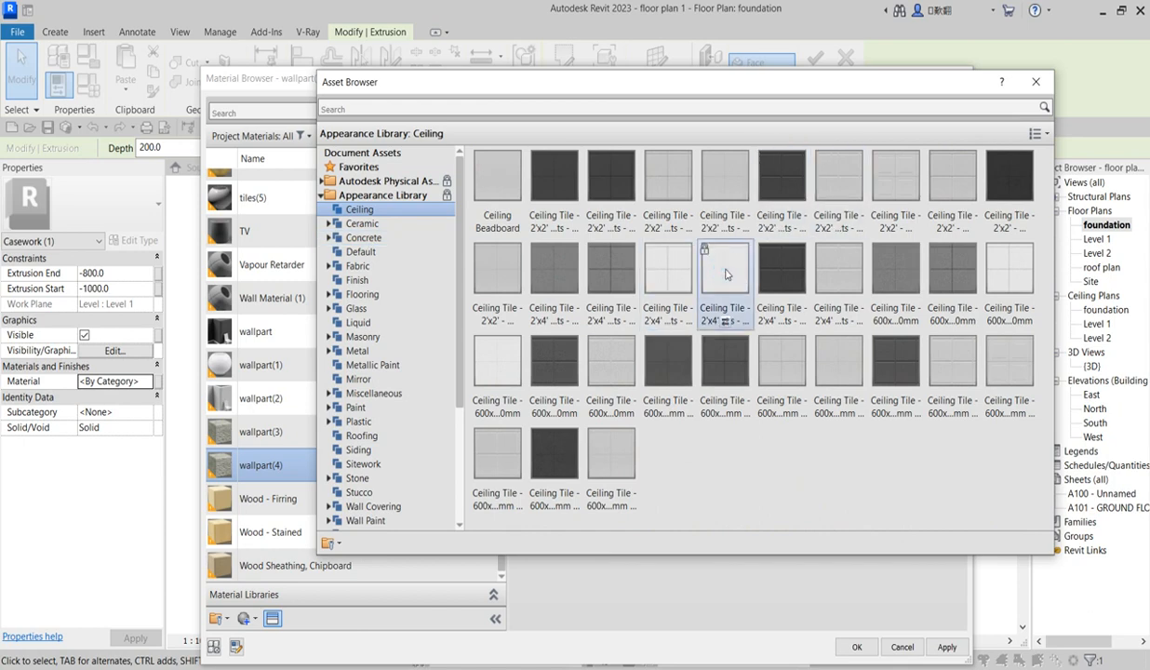
click(1036, 82)
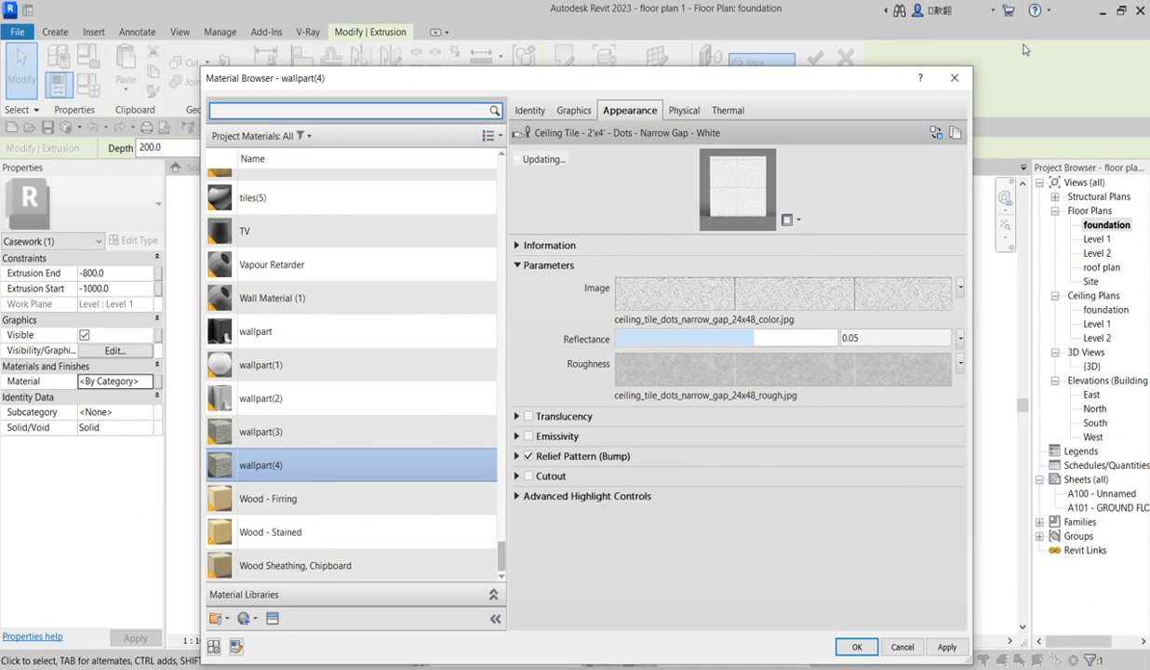
click(856, 648)
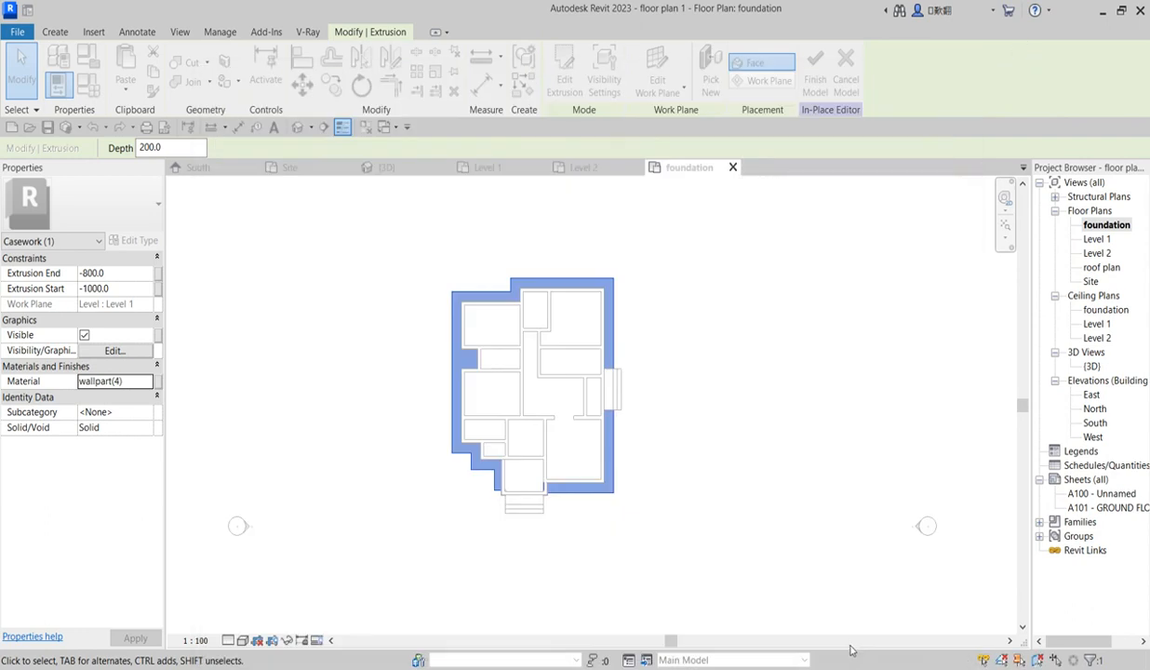
- In the South elevation, copy the extrusion about 120 mm sideways along the foundation level with multiple copies enabled
double_click(1095, 422)
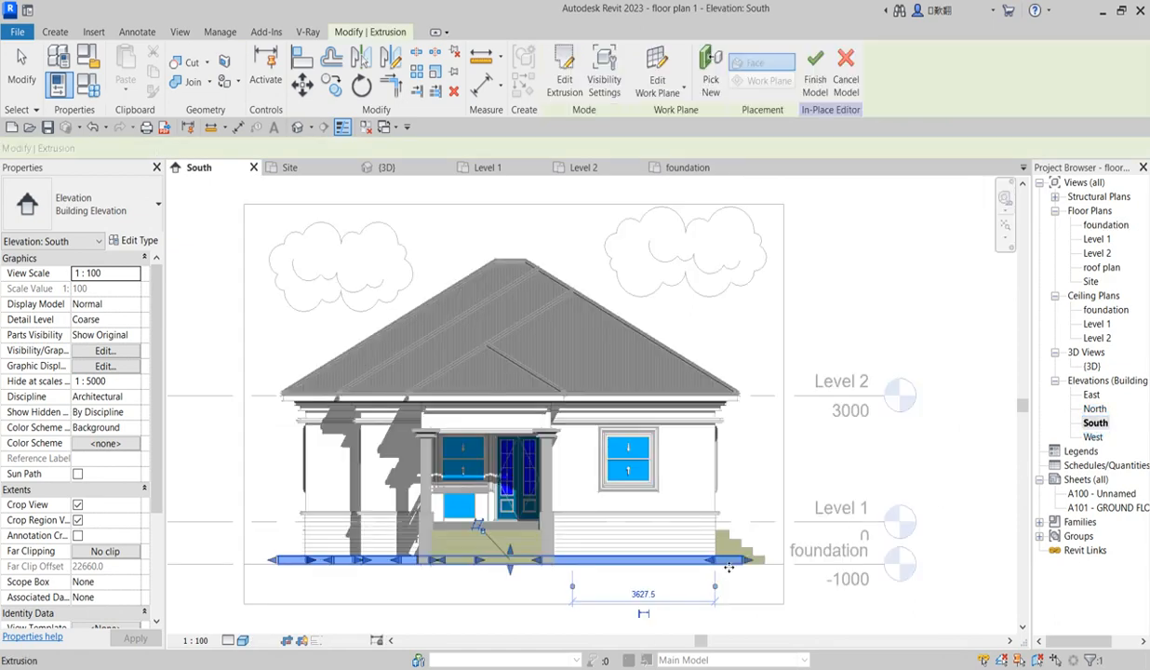
scroll(615, 623, up, 3)
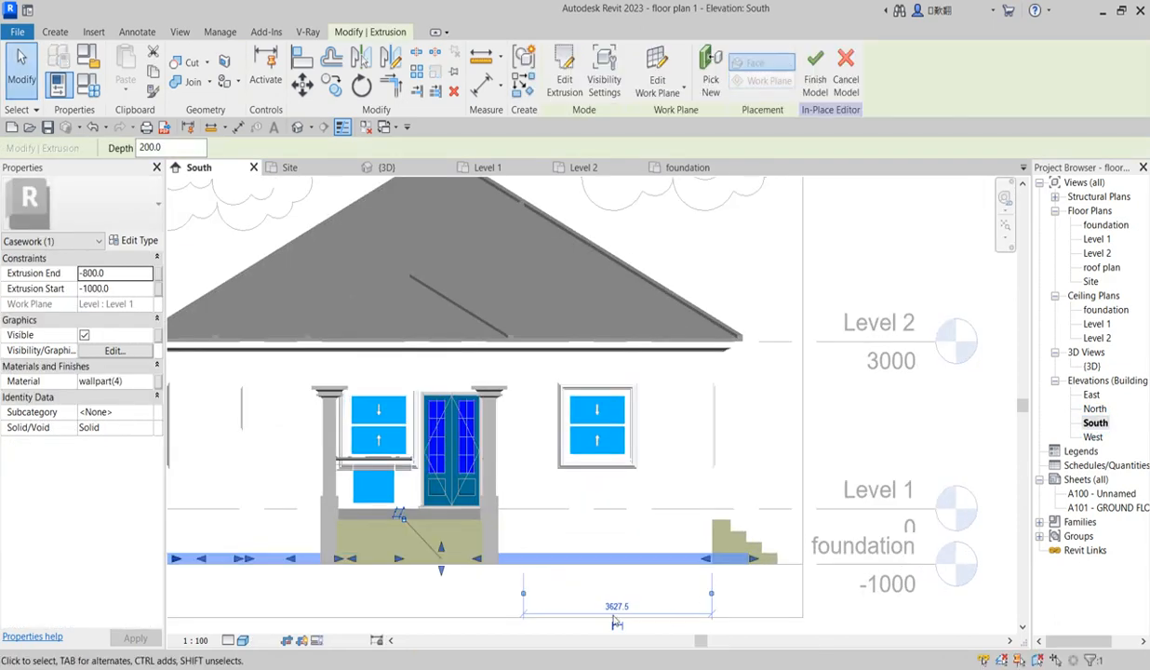
click(564, 73)
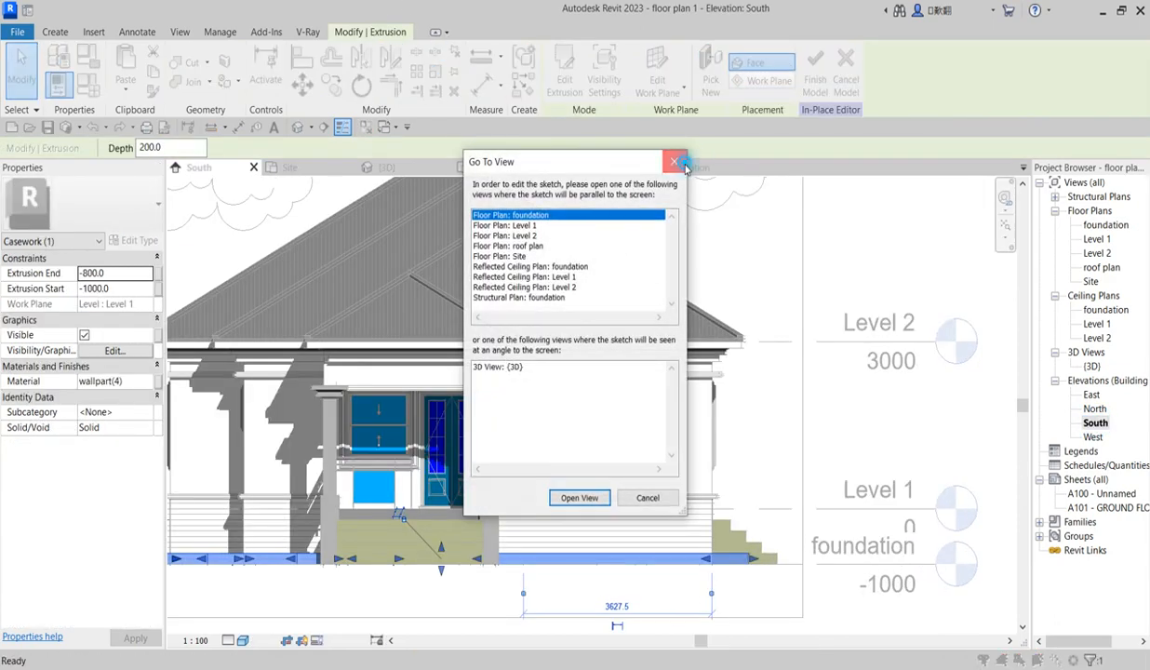
click(674, 162)
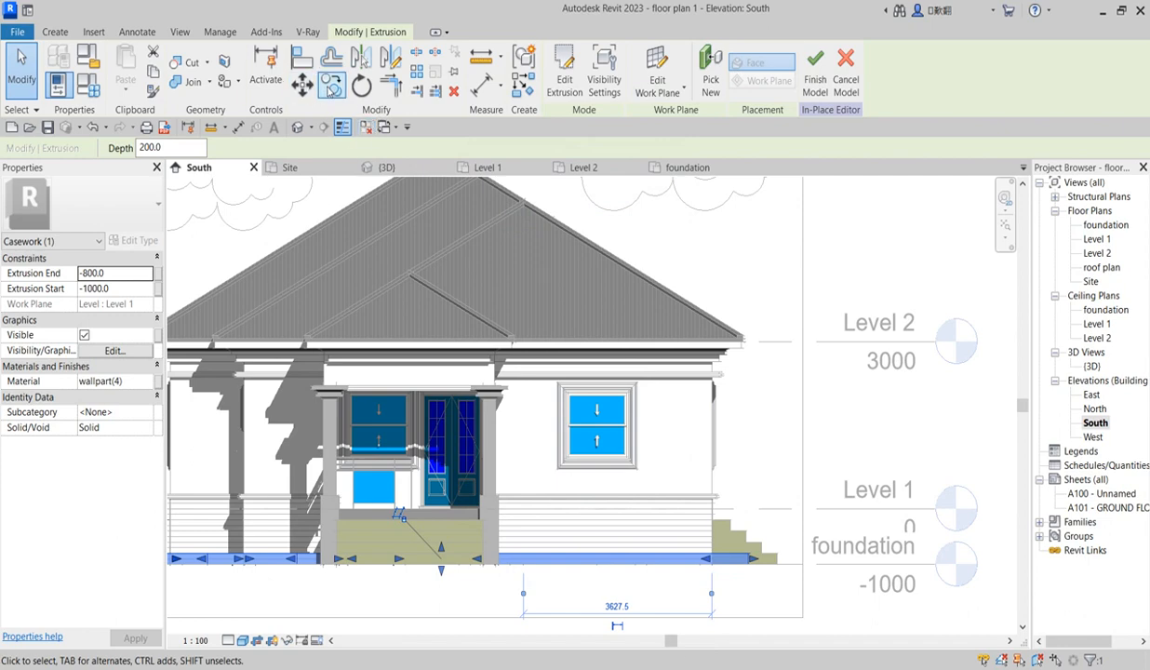
click(331, 84)
scroll(744, 567, up, 3)
scroll(749, 558, up, 2)
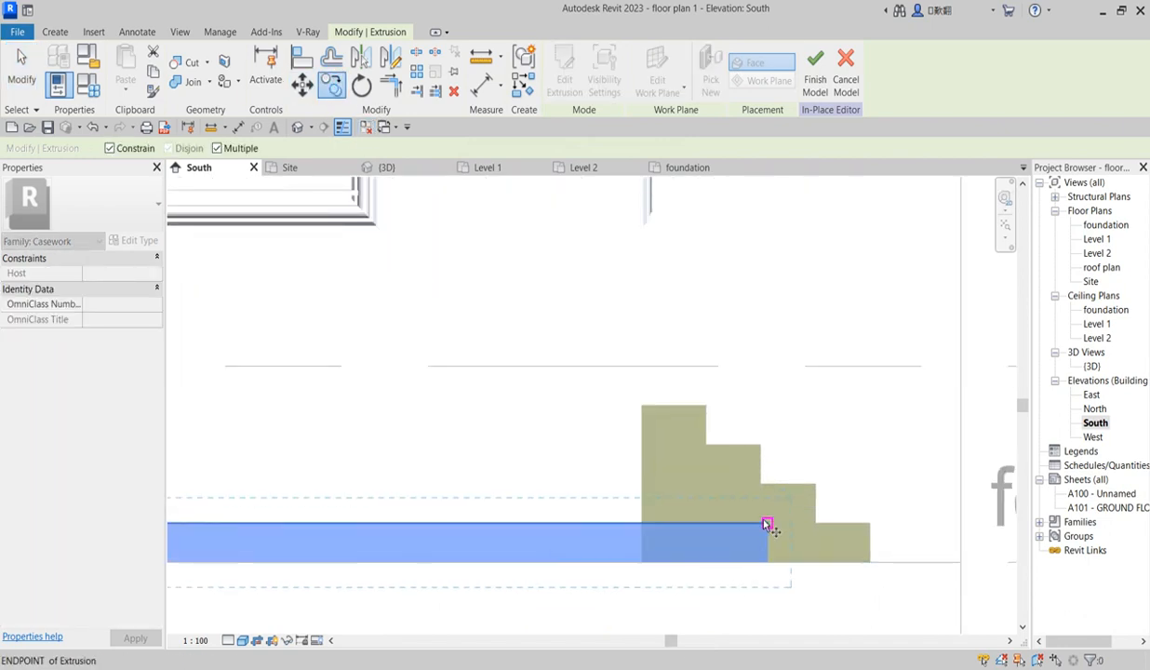
click(769, 561)
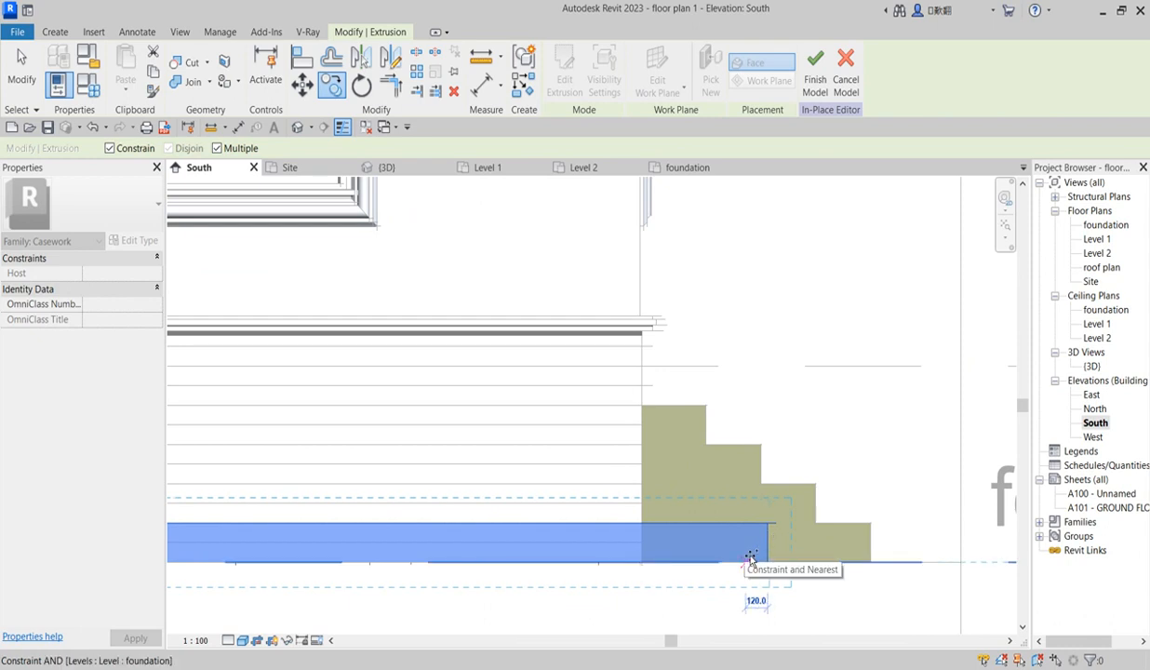
click(750, 558)
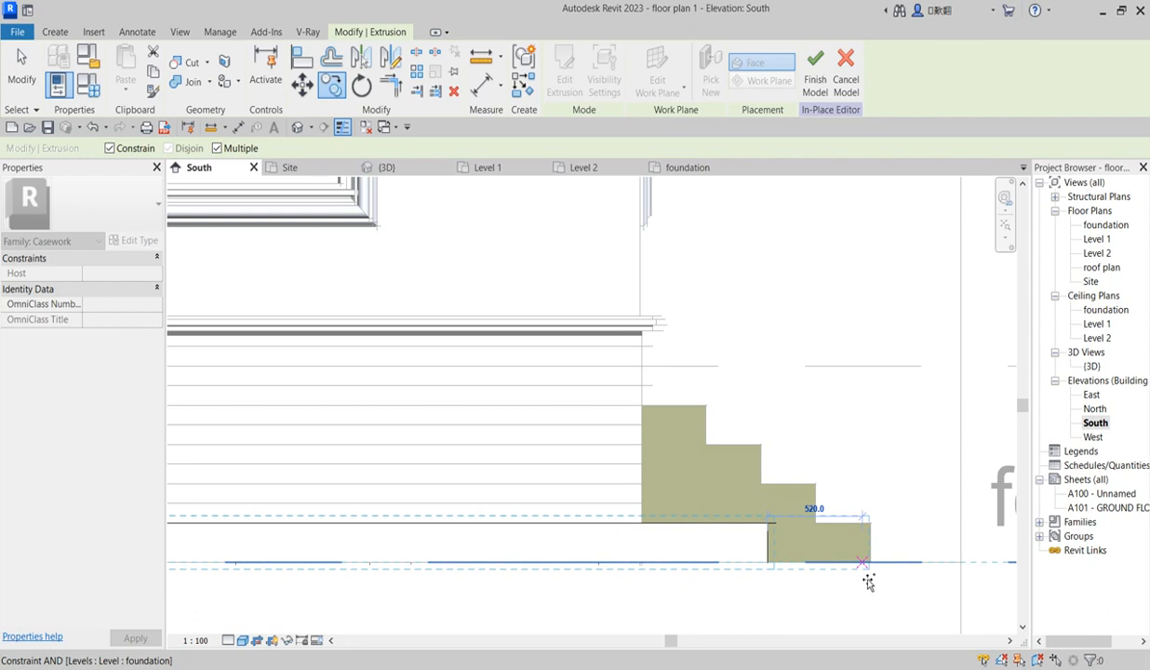
key(Escape)
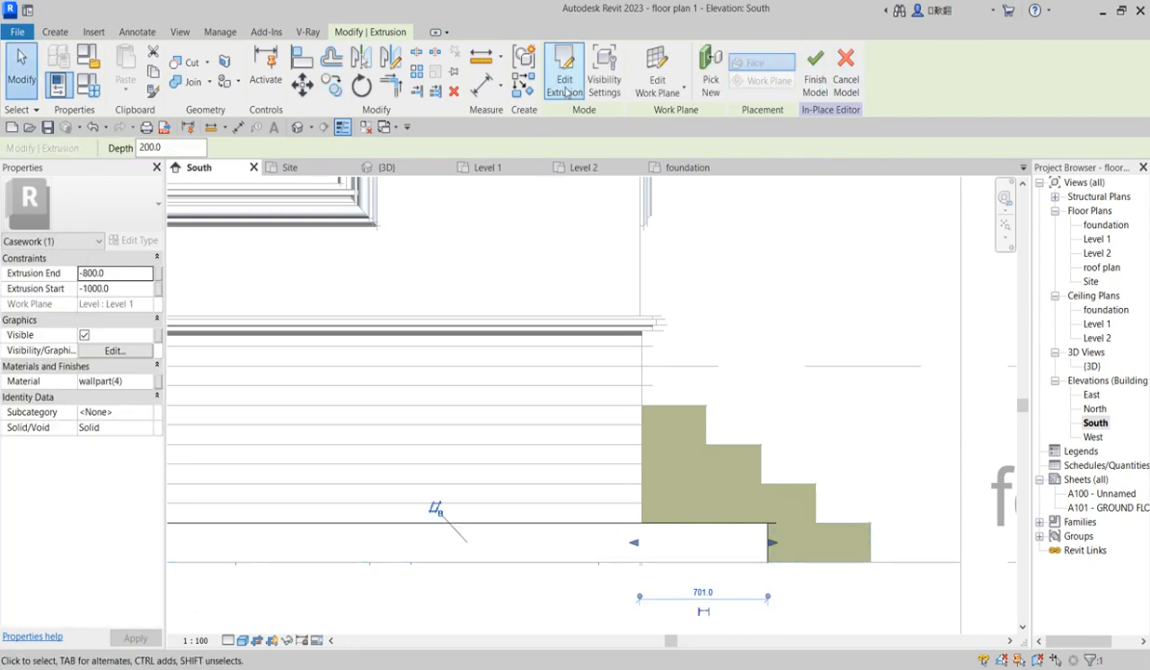
- Edit the copied extrusion's sketch in the foundation floor plan and set up a numerical 150 mm Offset without copying
click(565, 85)
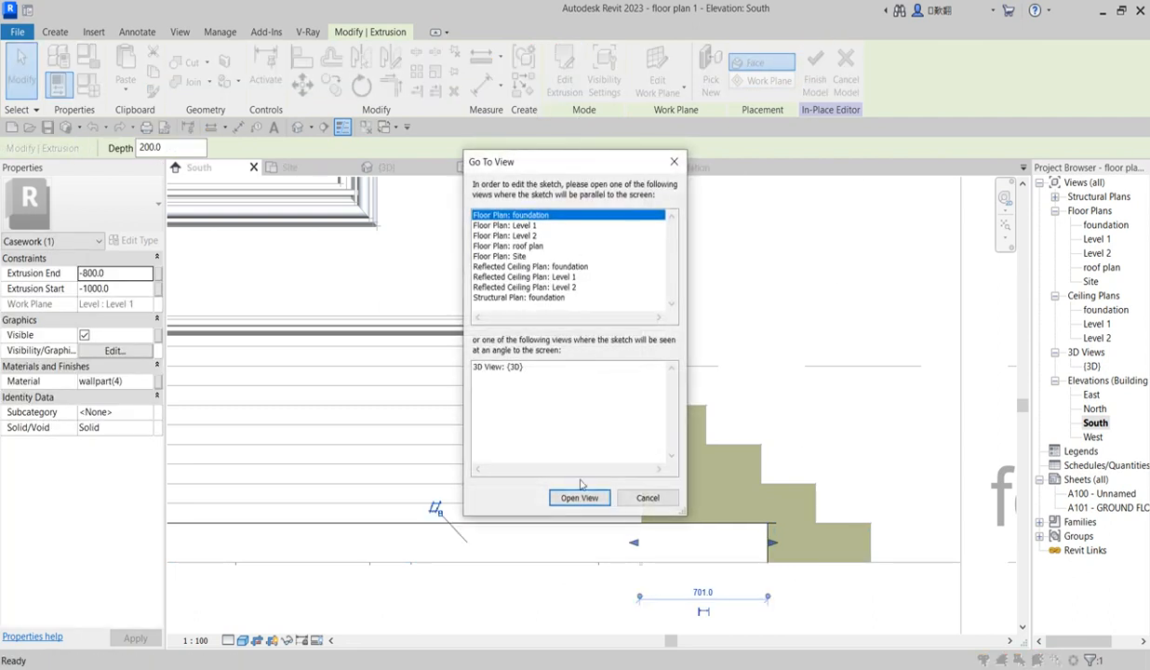
click(579, 497)
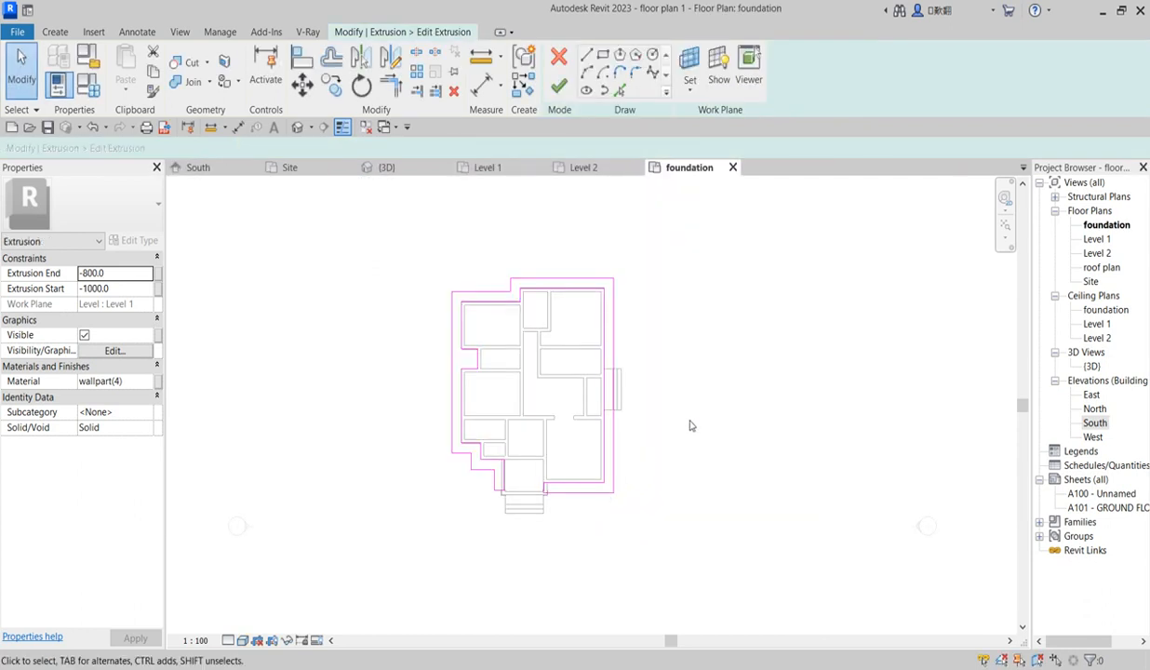
scroll(610, 356, up, 1)
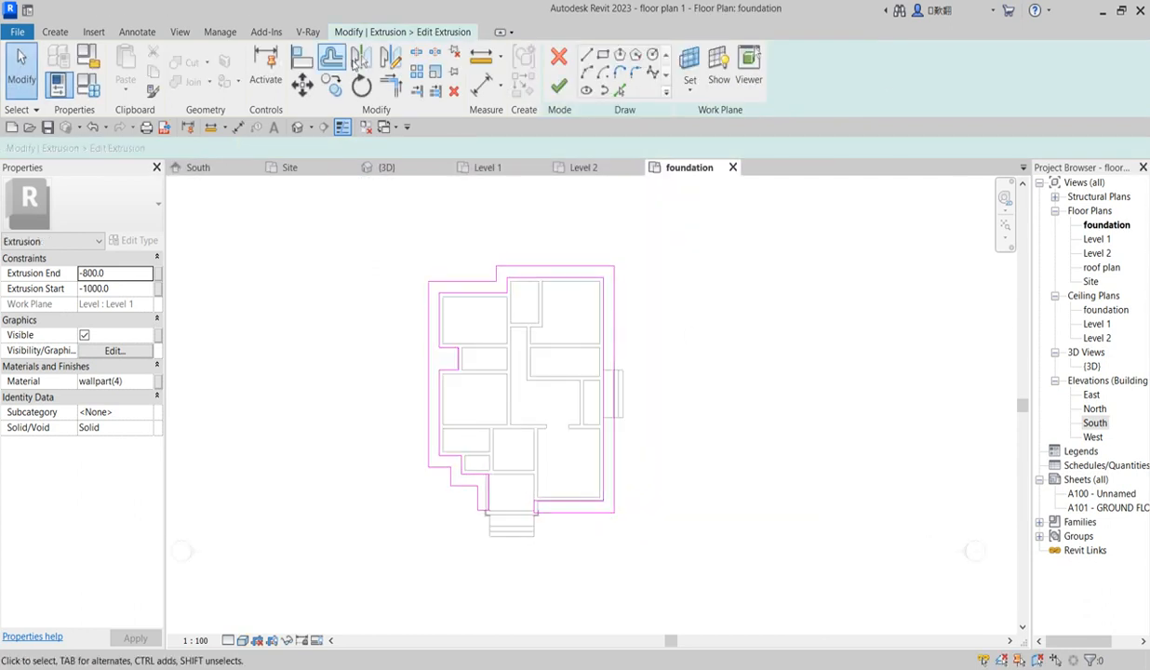
click(333, 60)
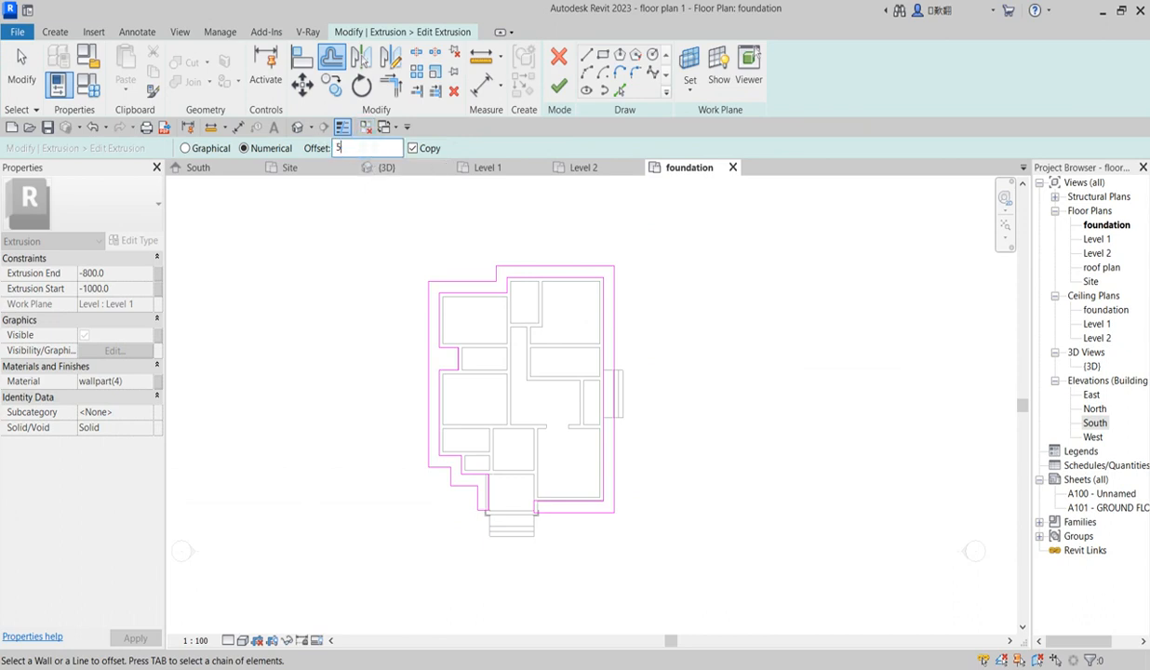
key(Return)
scroll(614, 307, up, 3)
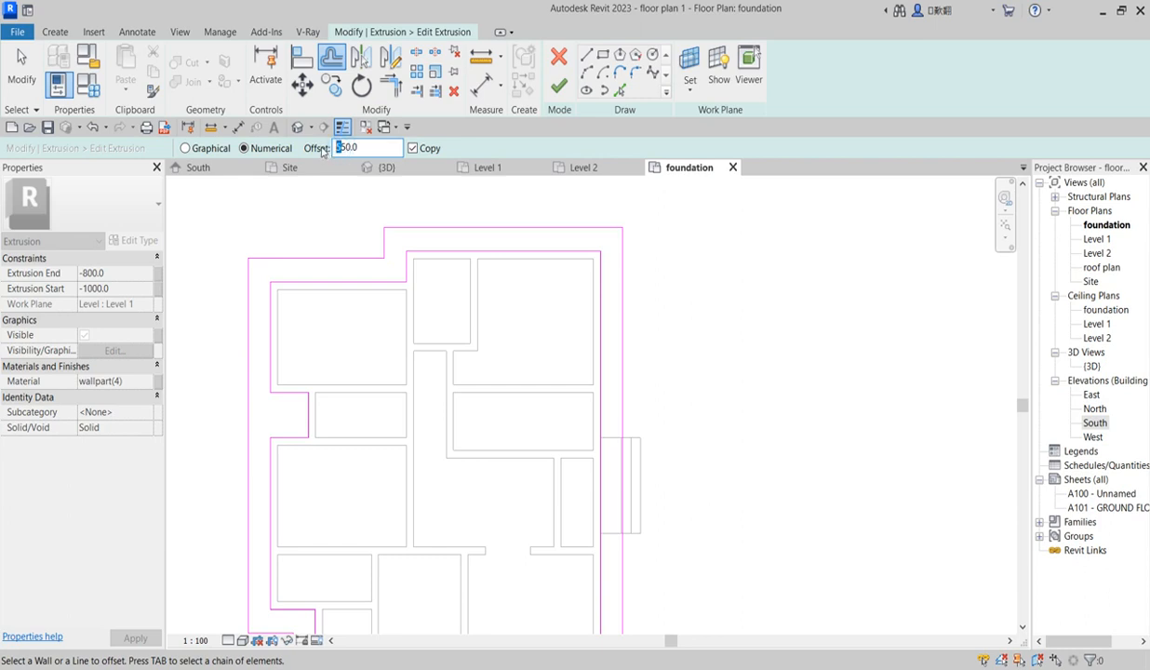
click(620, 322)
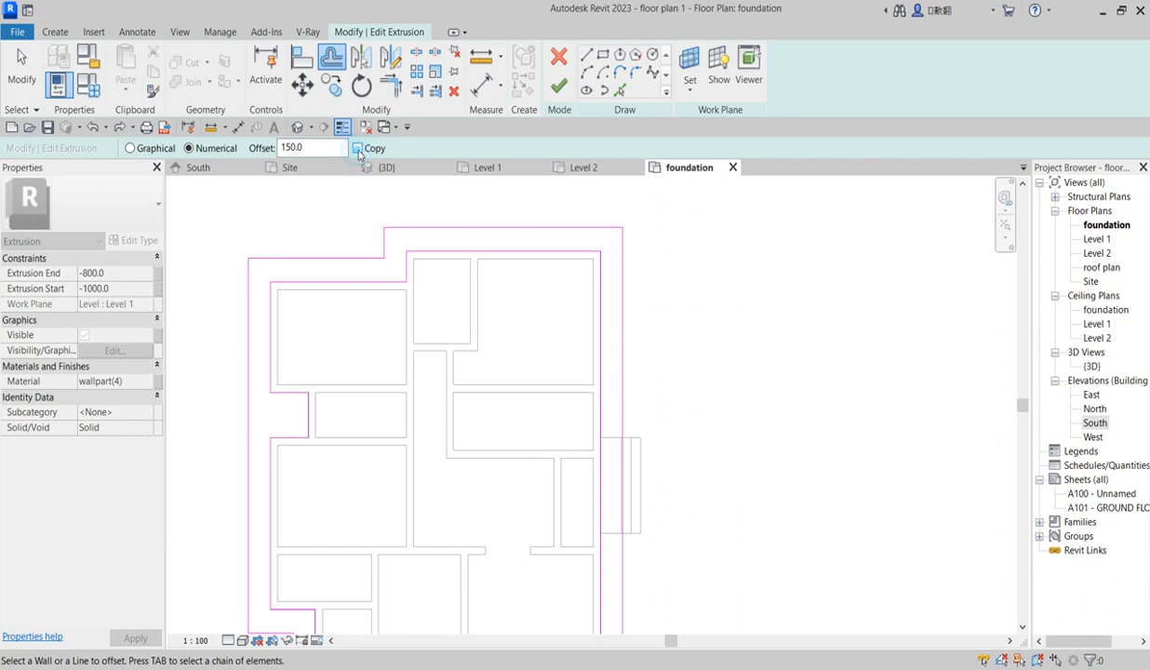
- Offset the outer sketch lines along the east, north and west sides of the house 150 mm inward
click(619, 288)
click(598, 231)
scroll(388, 251, up, 3)
click(390, 240)
click(370, 265)
scroll(370, 267, down, 4)
click(287, 331)
- Offset the remaining outer sketch lines along the stepped southwest corner 150 mm inward and finish the sketch
scroll(310, 541, up, 2)
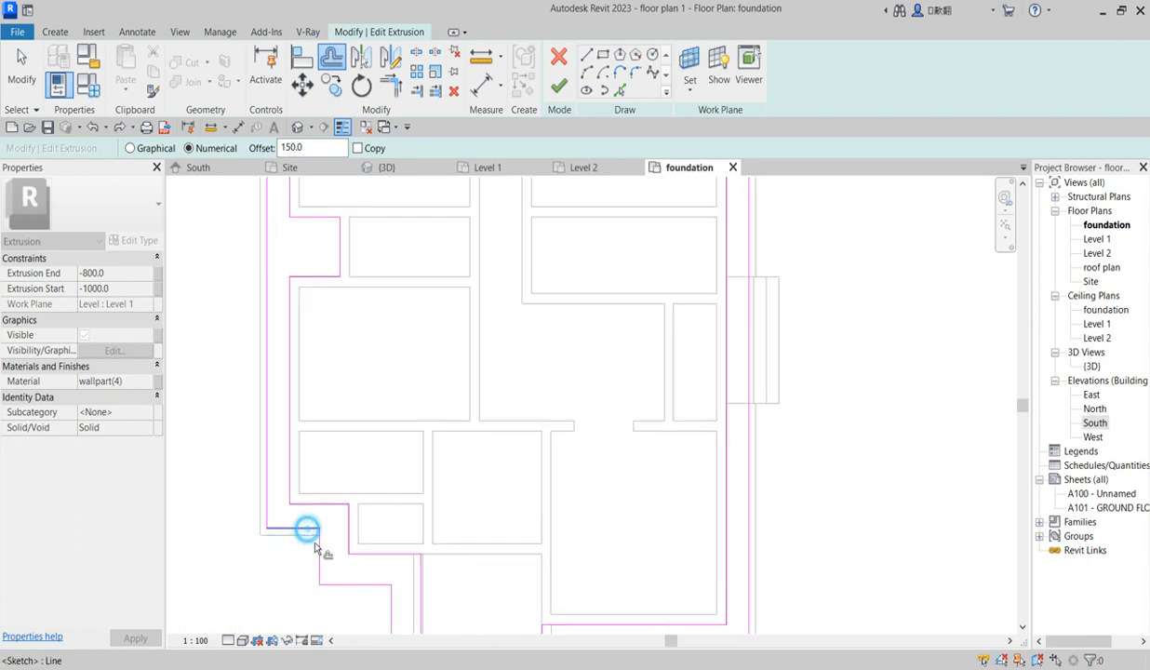
click(320, 551)
click(343, 582)
scroll(377, 563, down, 4)
scroll(382, 571, up, 3)
click(397, 619)
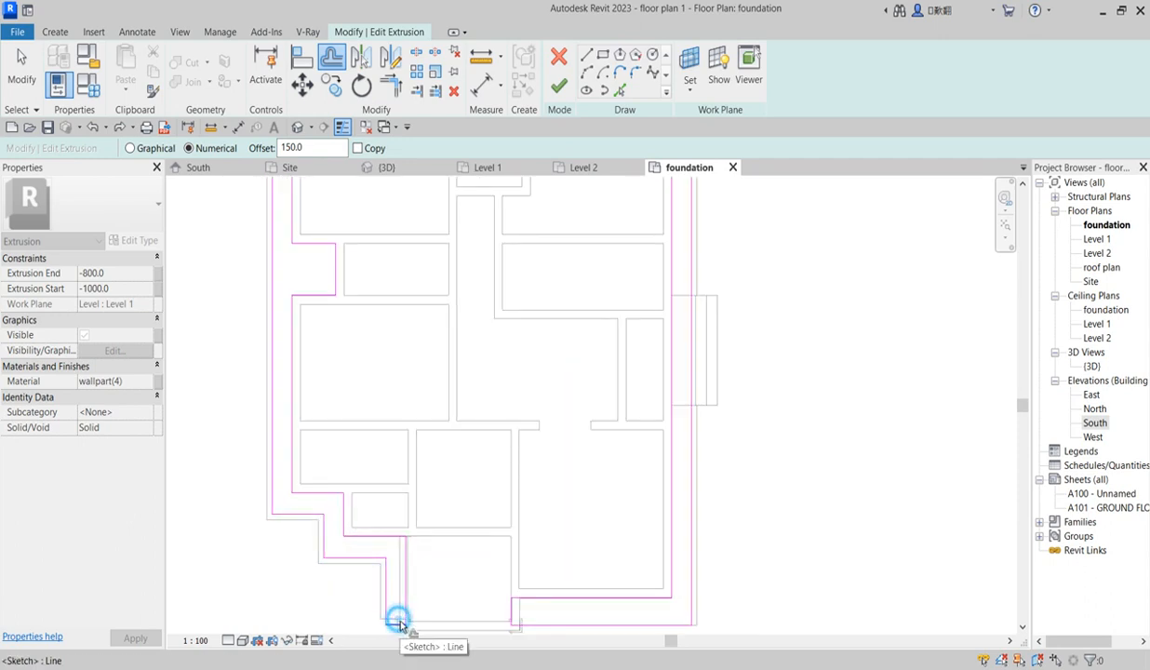
click(395, 623)
click(394, 619)
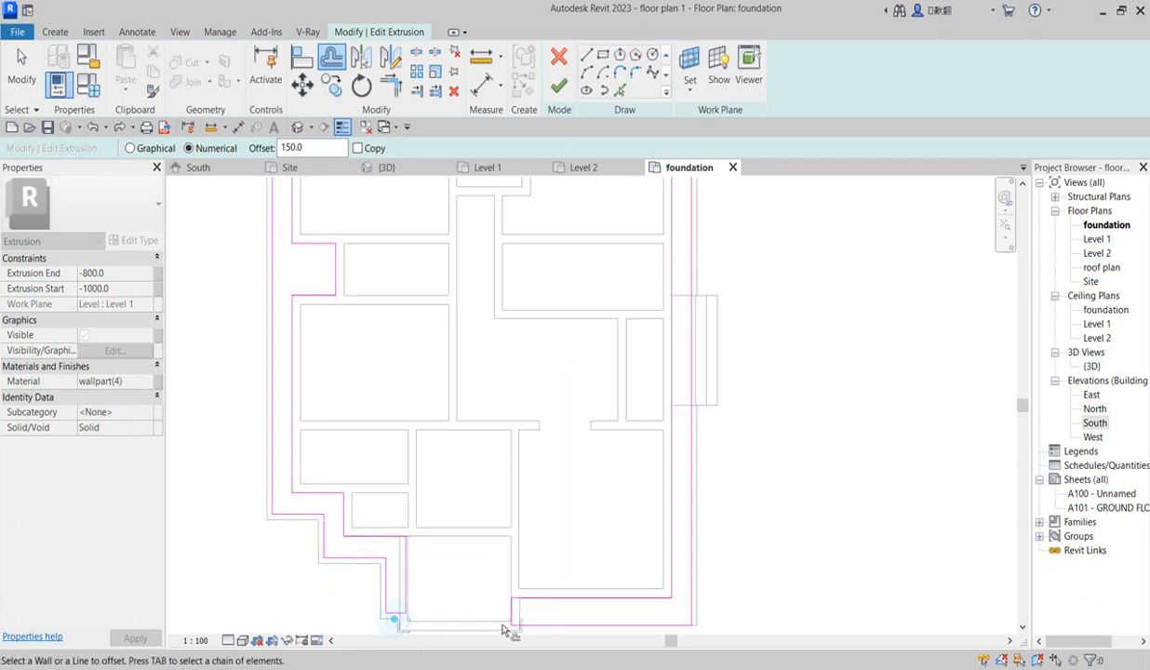
scroll(661, 508, down, 4)
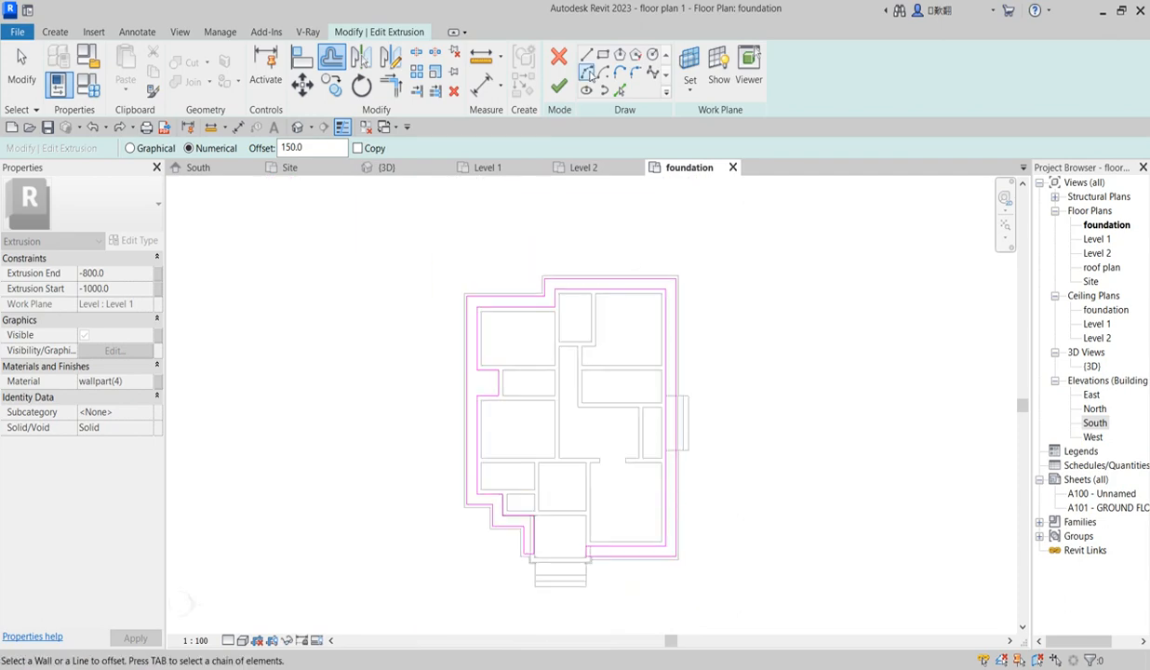
click(558, 85)
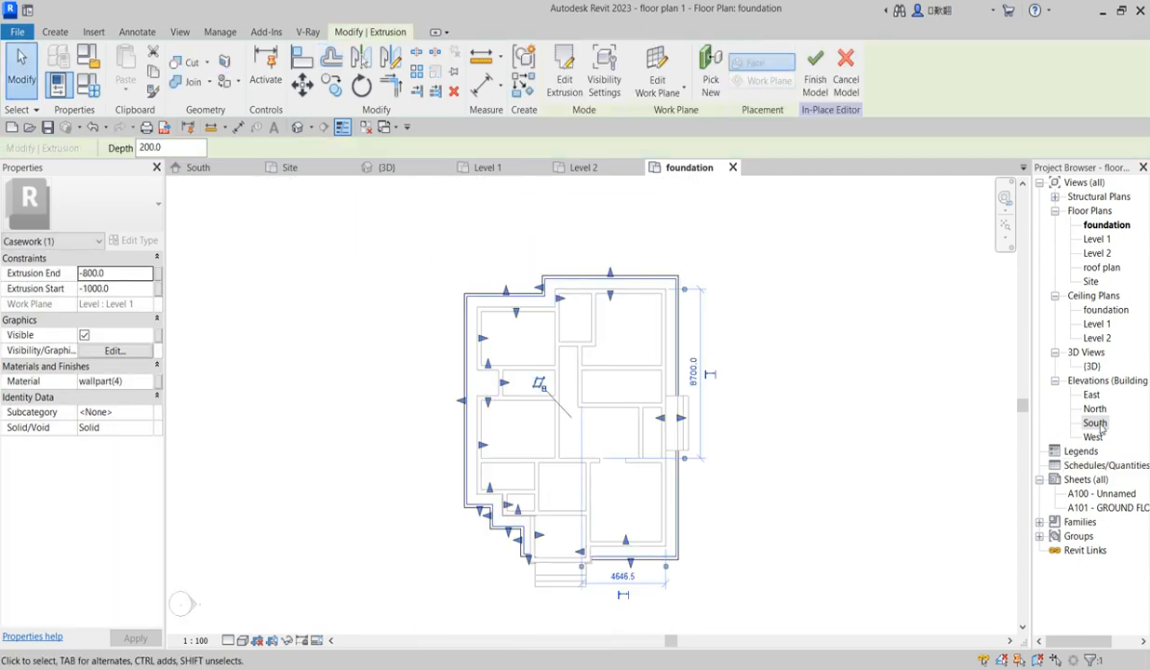
- In the South elevation, raise the inset extrusion's top face and set its Extrusion End to -750
double_click(1094, 423)
scroll(496, 521, up, 4)
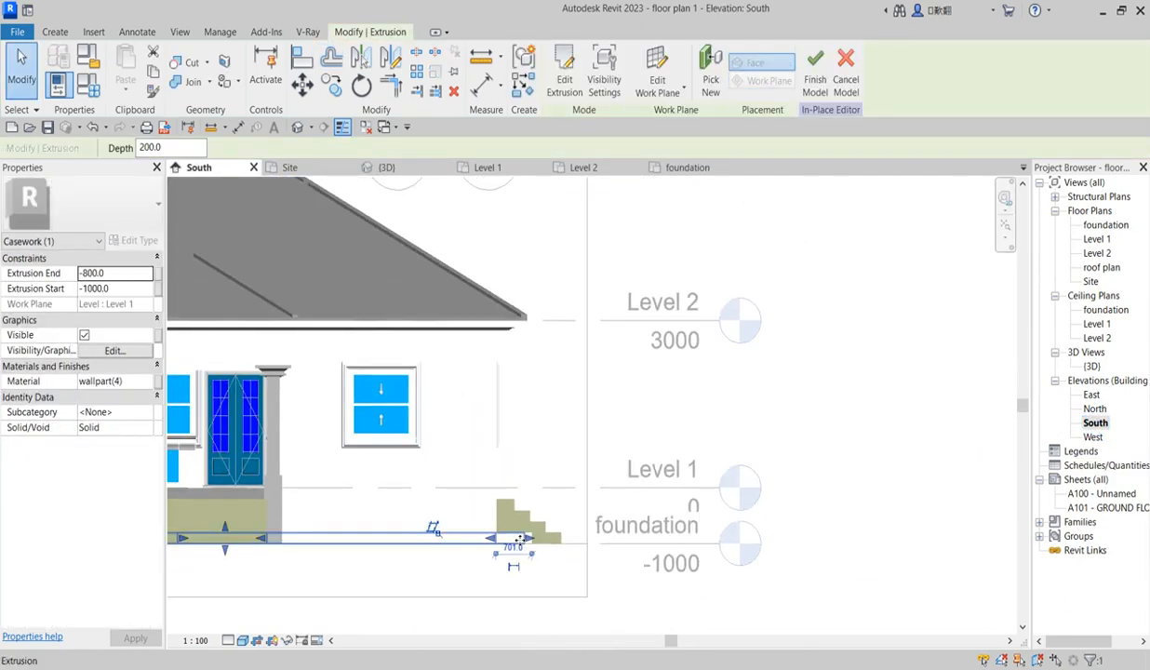
scroll(262, 523, up, 5)
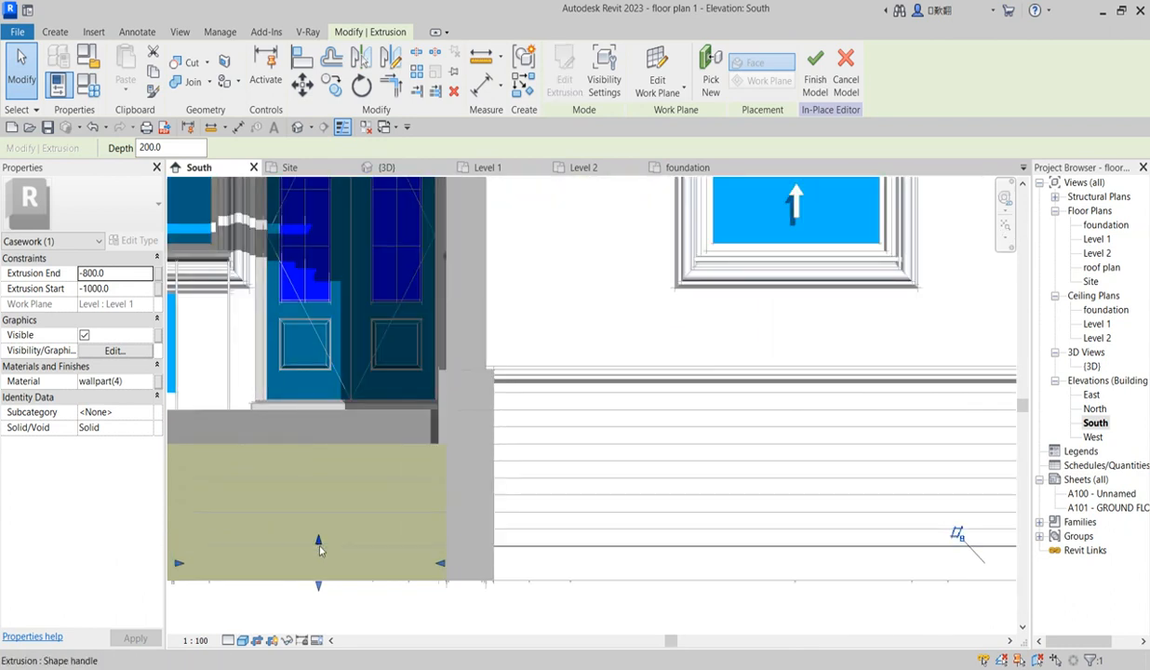
drag(321, 549, 318, 534)
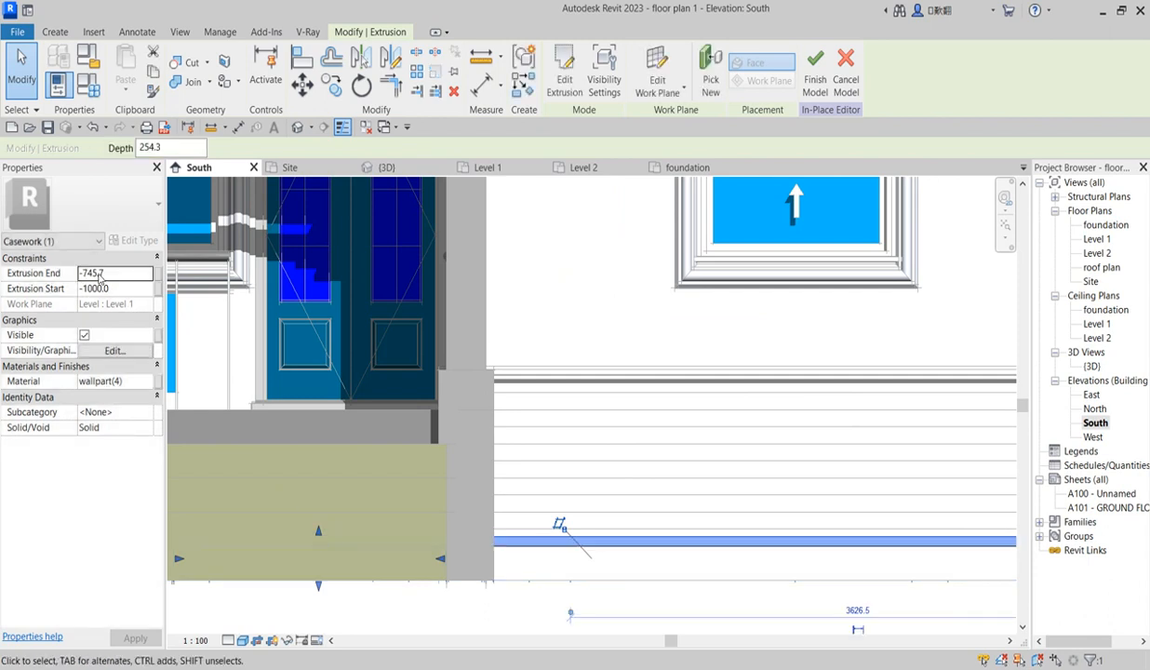
click(113, 277)
drag(112, 276, 91, 280)
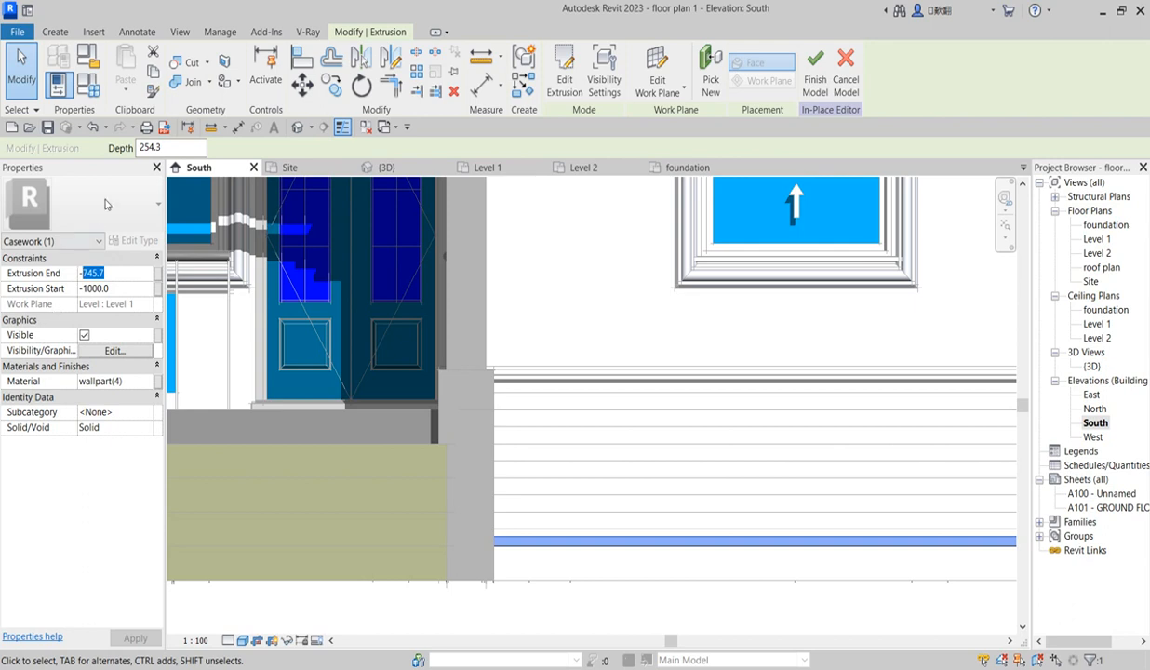
click(119, 277)
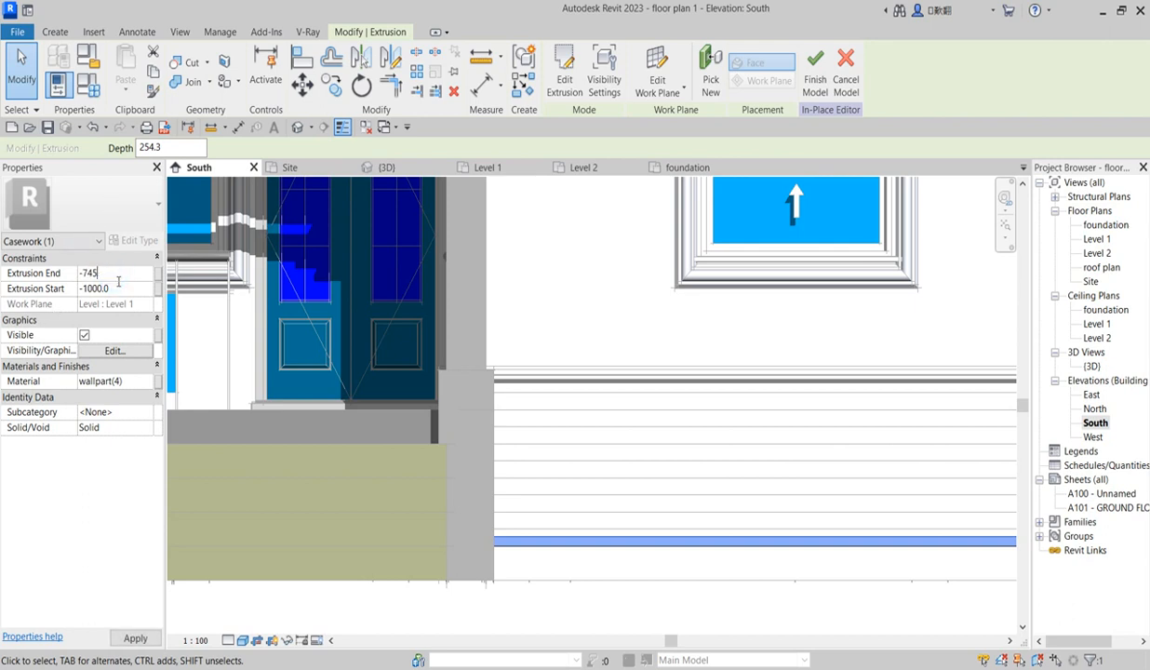
key(Return)
- Open the inset extrusion's material selection and duplicate wallpart(4) together with its assets
scroll(578, 517, down, 2)
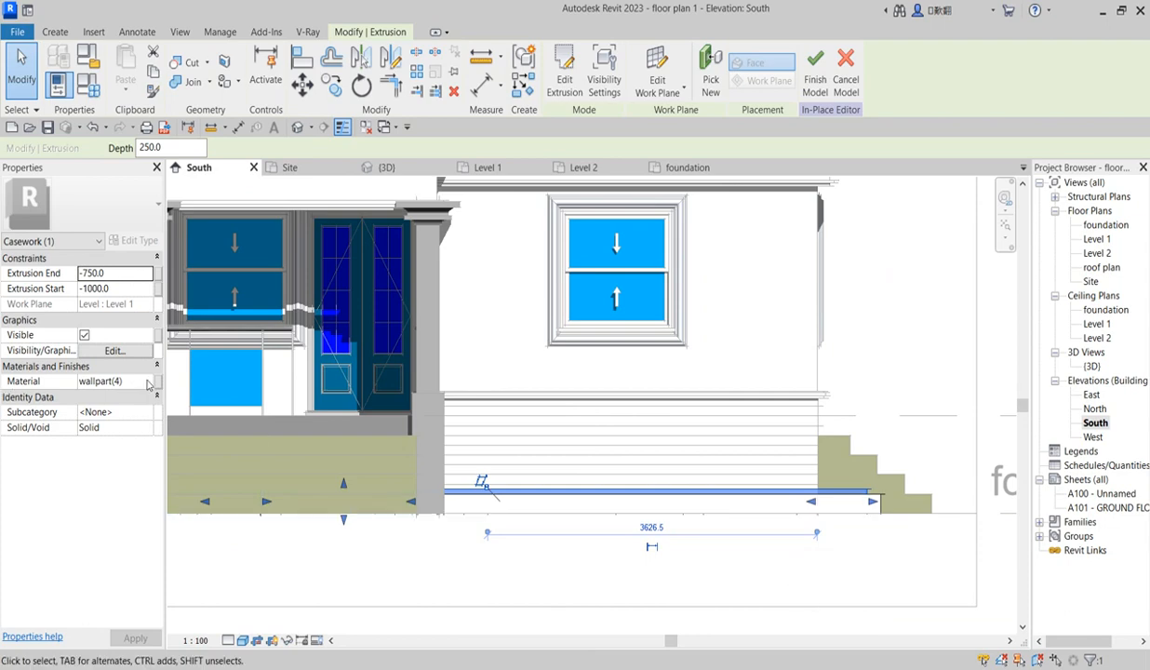
click(147, 381)
click(156, 382)
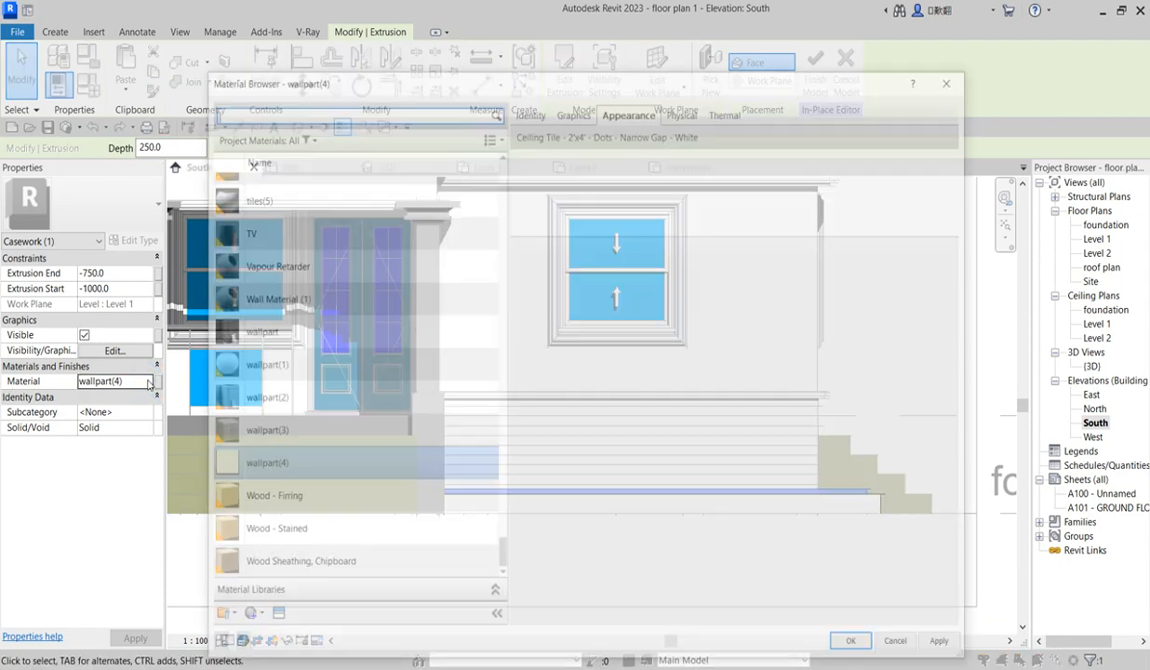
right_click(308, 465)
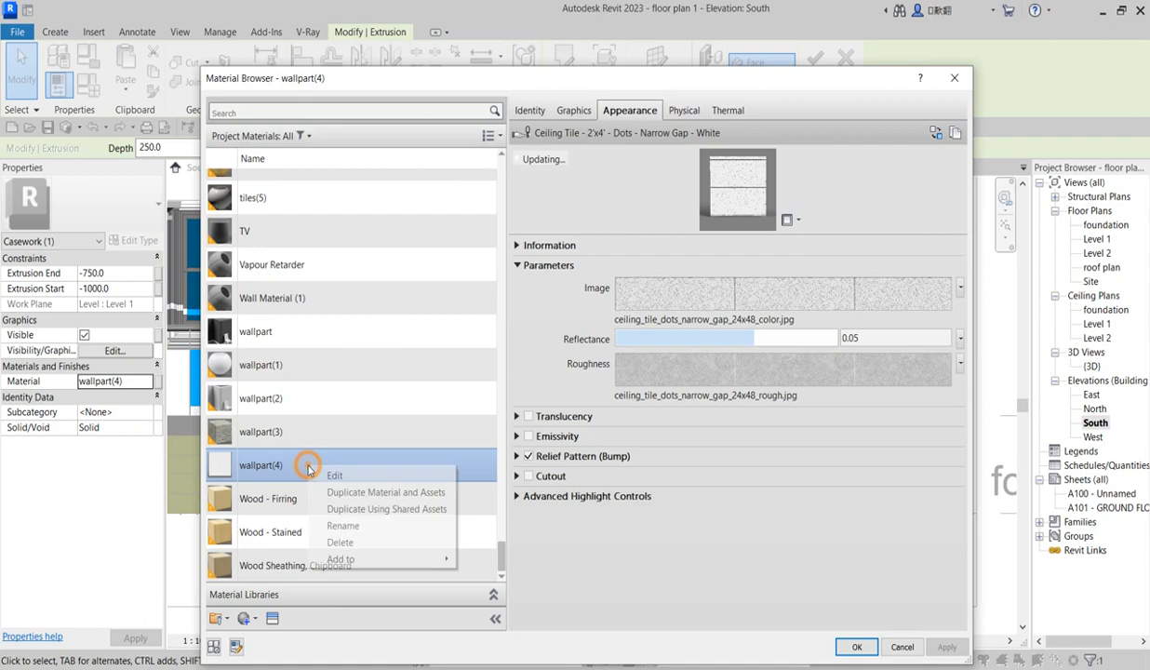
click(392, 495)
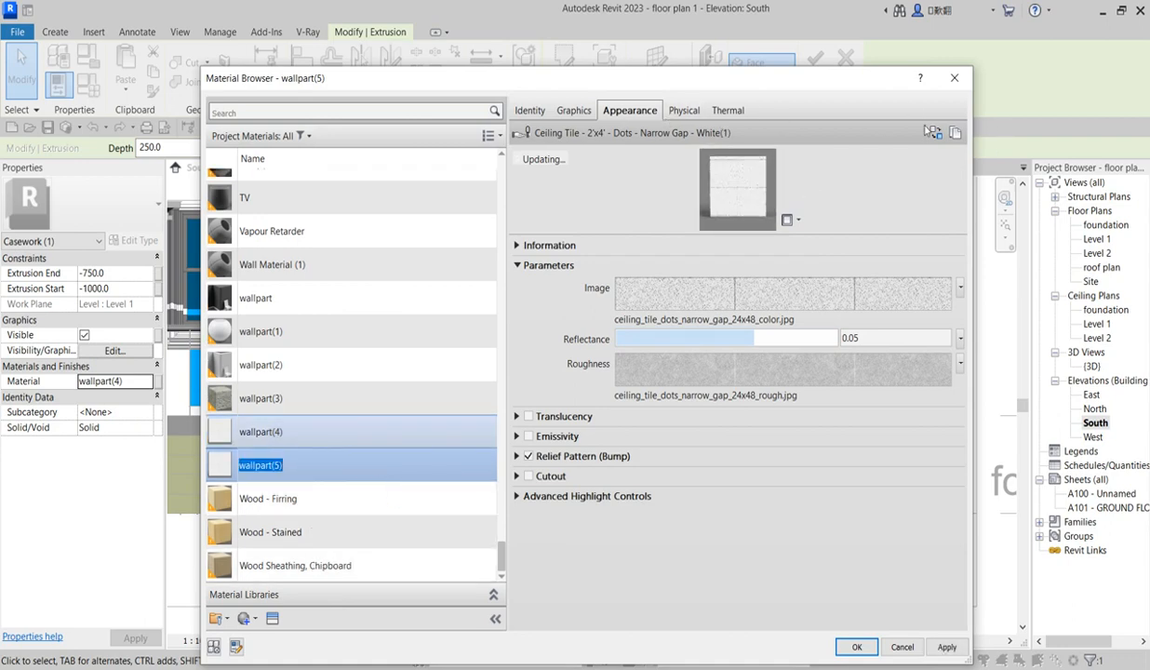
- Replace the duplicated material's appearance with Grass - Dark Rye from the Sitework library and assign it to the extrusion
click(936, 134)
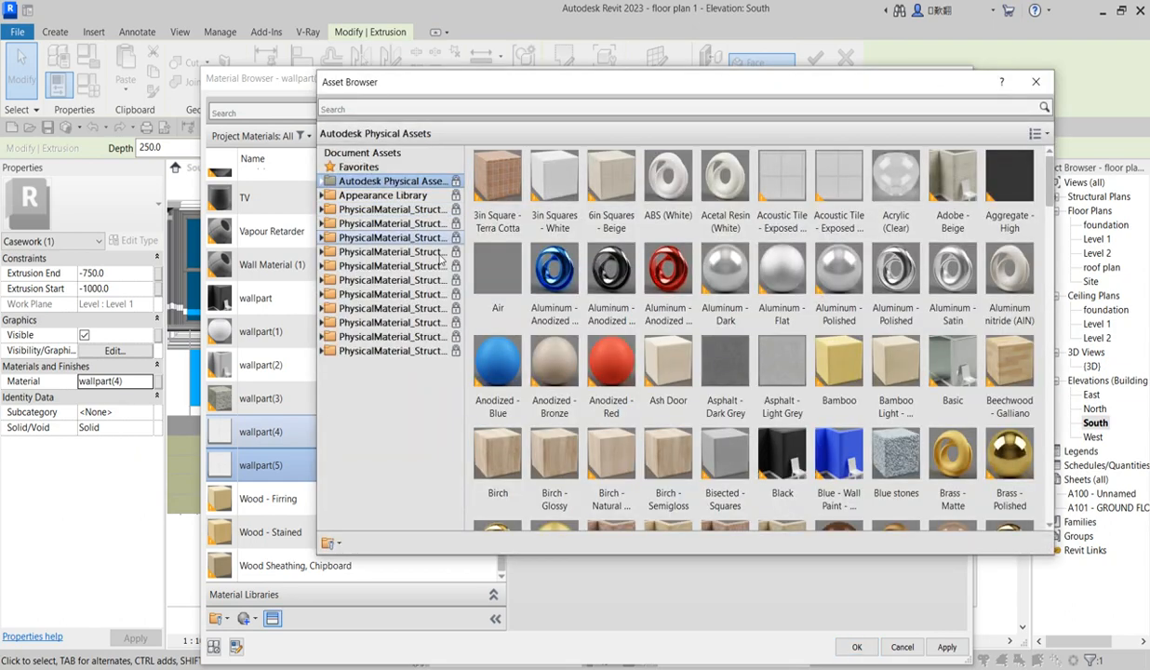
click(323, 196)
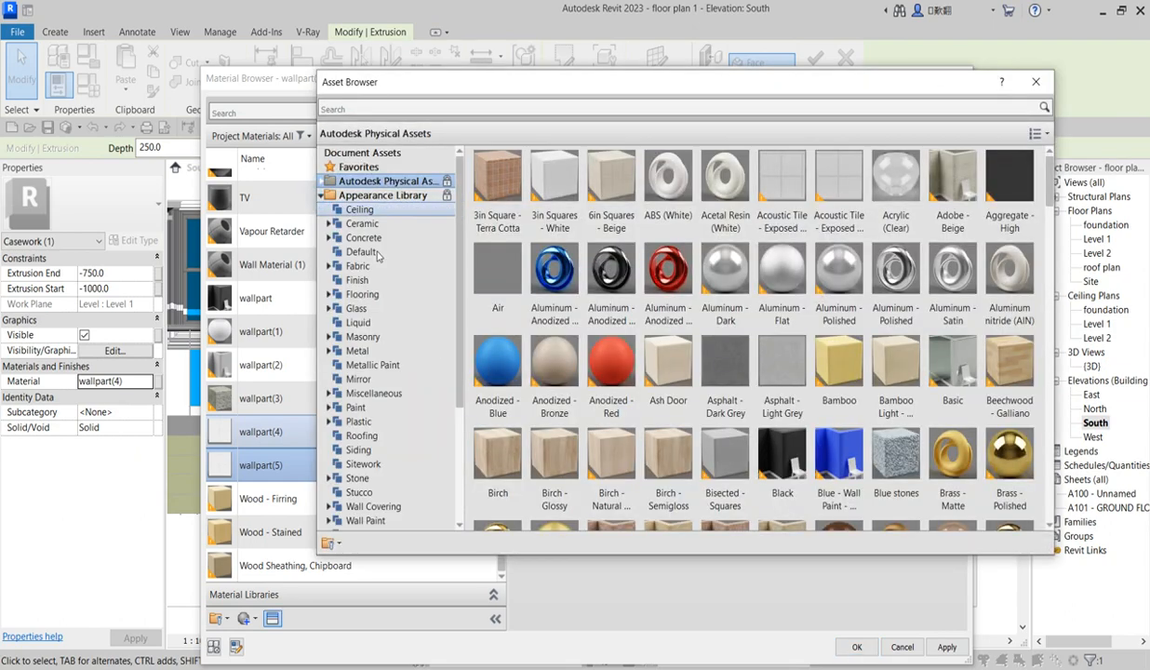
scroll(373, 409, down, 3)
click(363, 379)
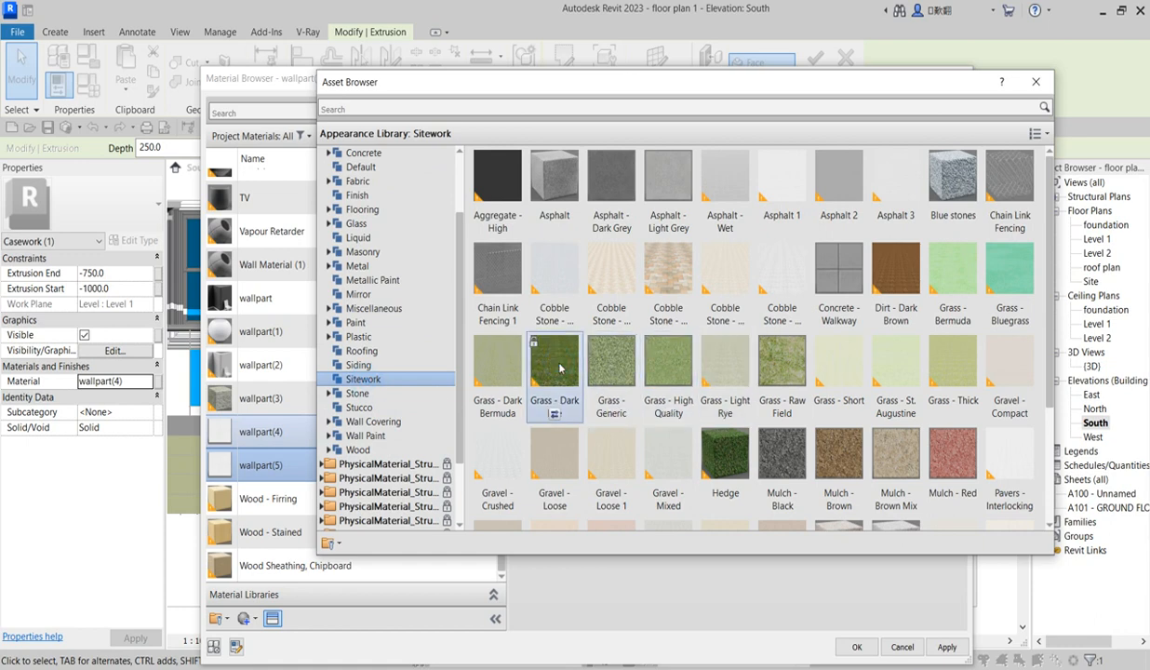
click(1036, 82)
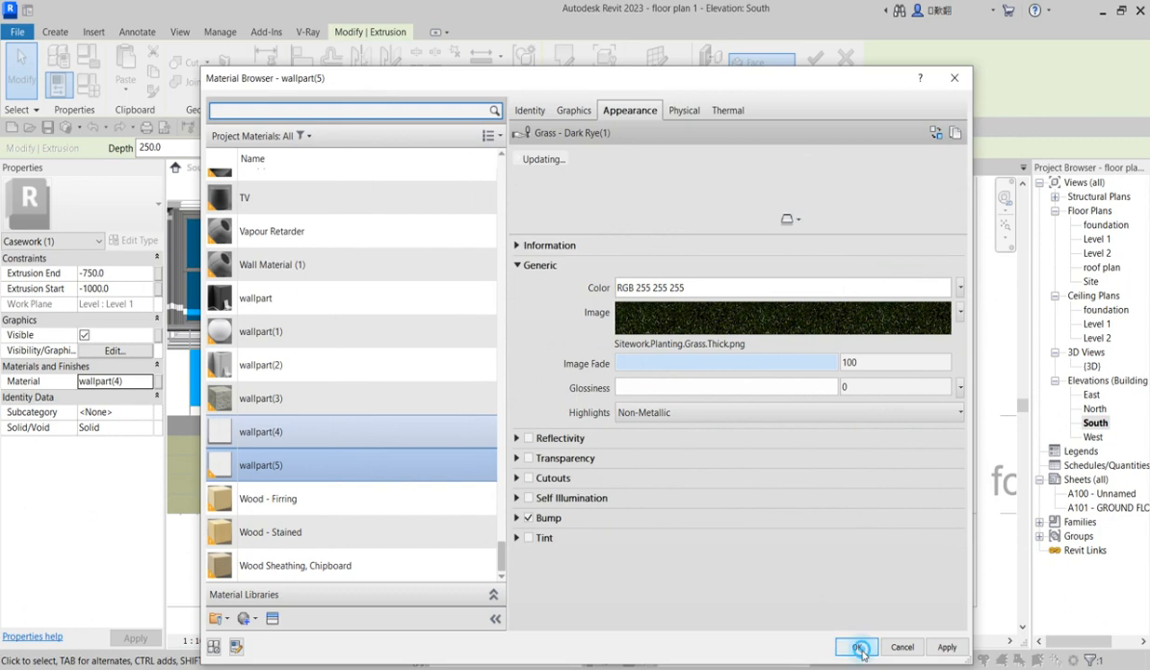
click(858, 649)
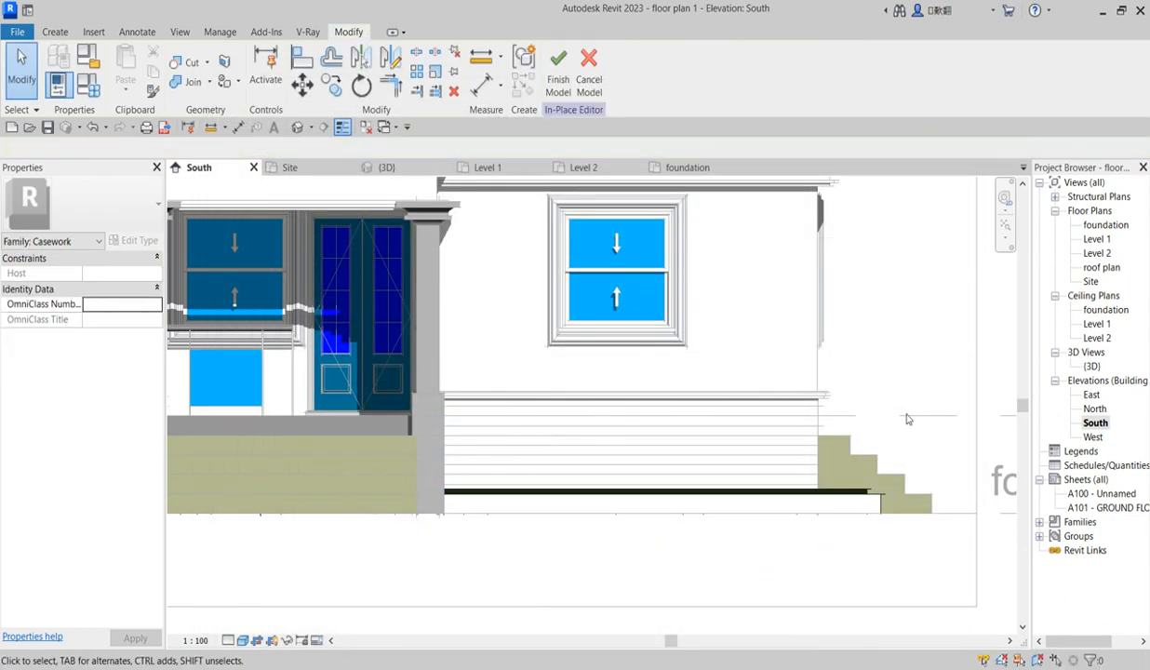
- In the 3D view, select the inset extrusion at the house corner and open its material for editing
double_click(1094, 366)
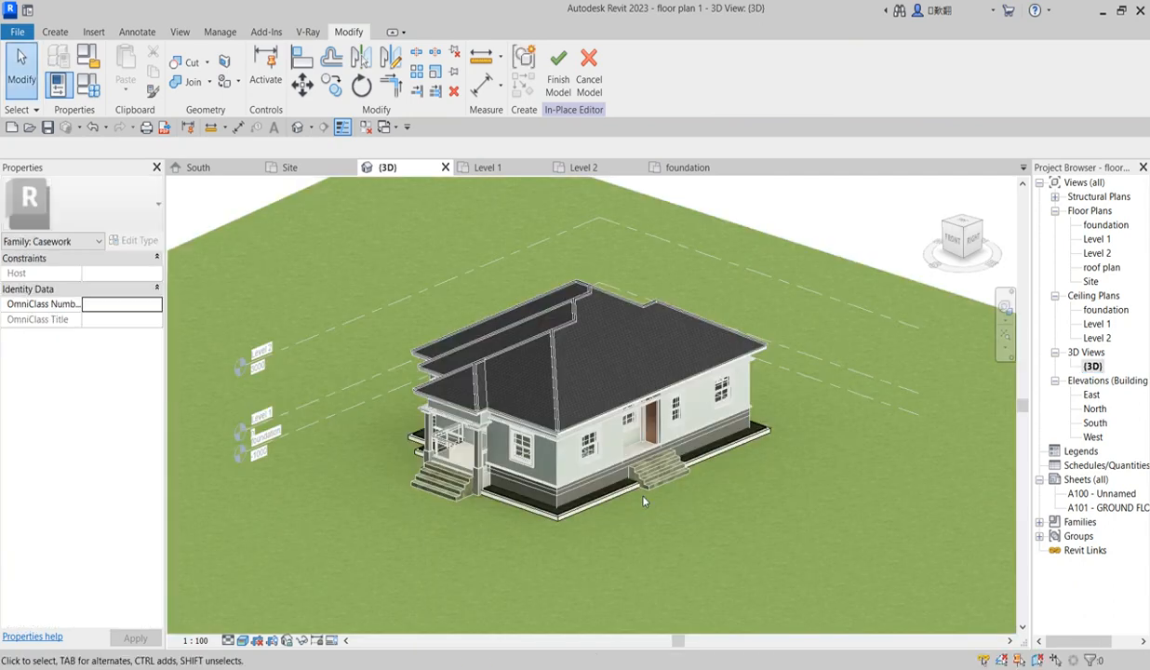
scroll(576, 502, up, 5)
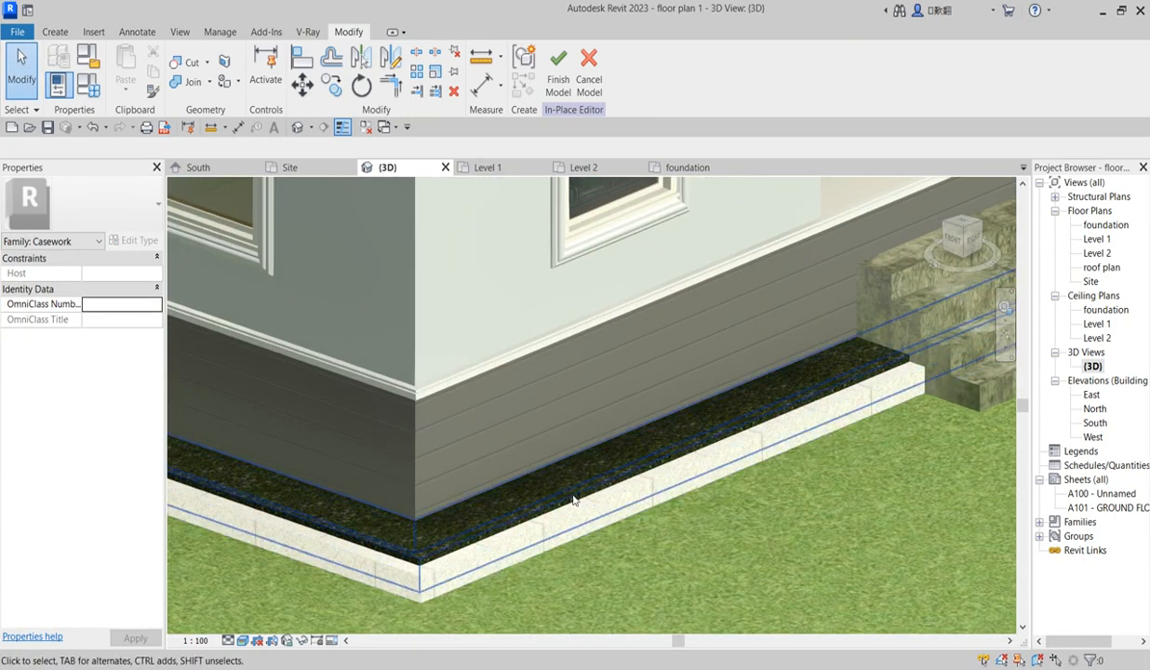
click(569, 487)
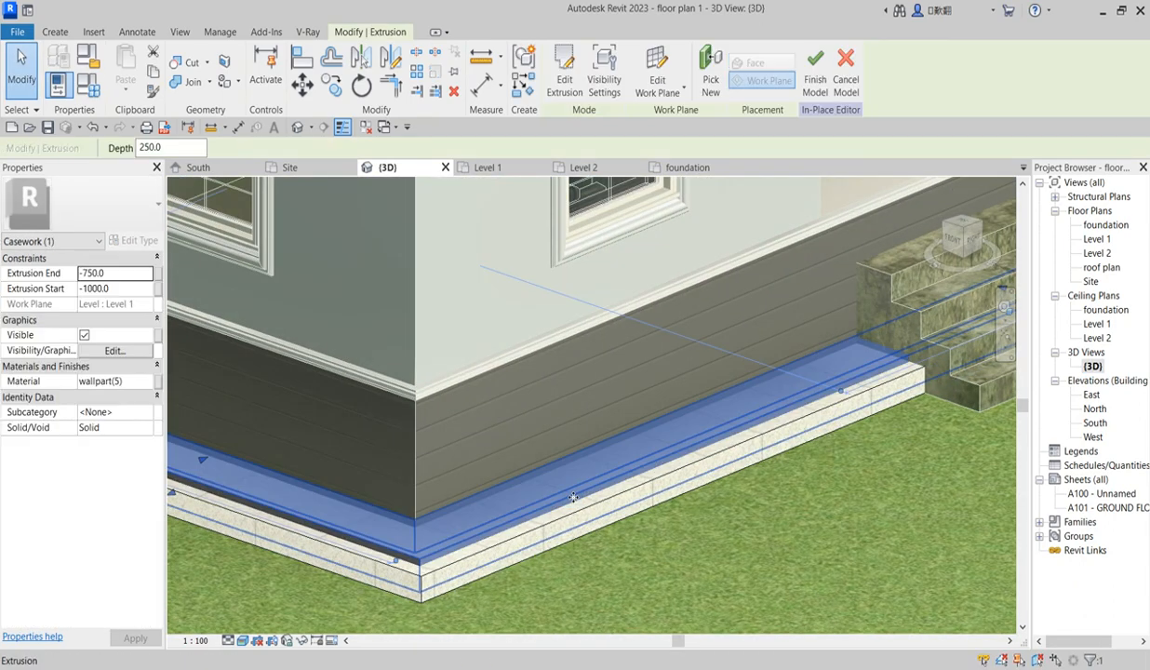
click(139, 382)
click(155, 381)
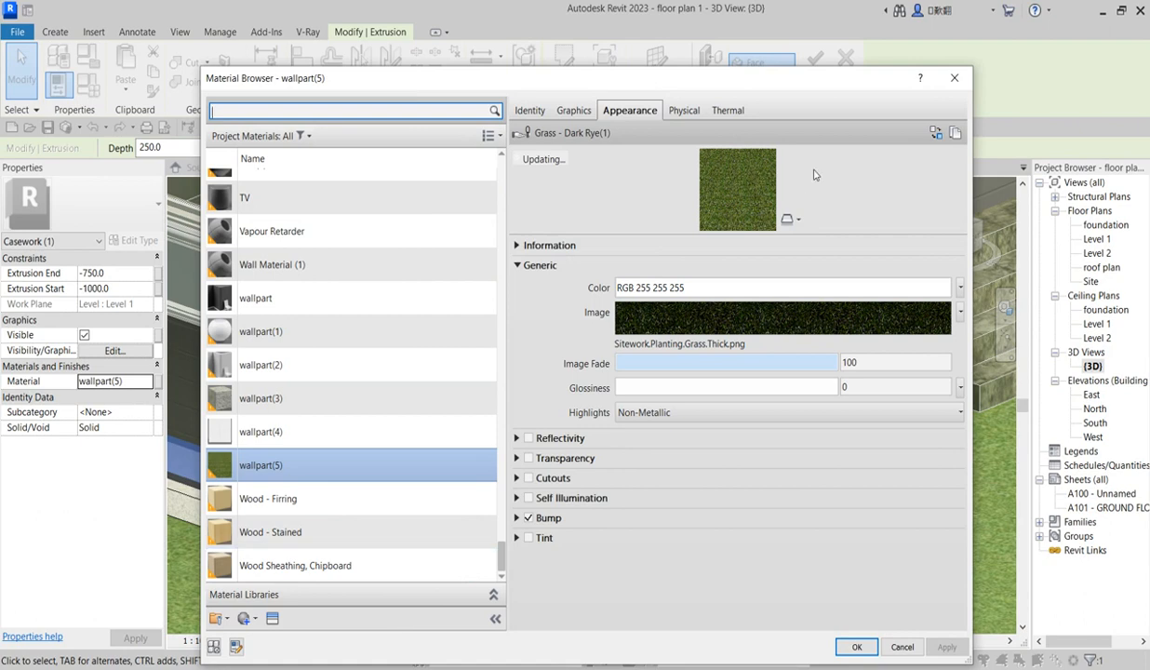
- Replace the wallpart(5) appearance with the Hedge asset from the Appearance Library's Sitework category and assign the material to the inset extrusion
click(936, 133)
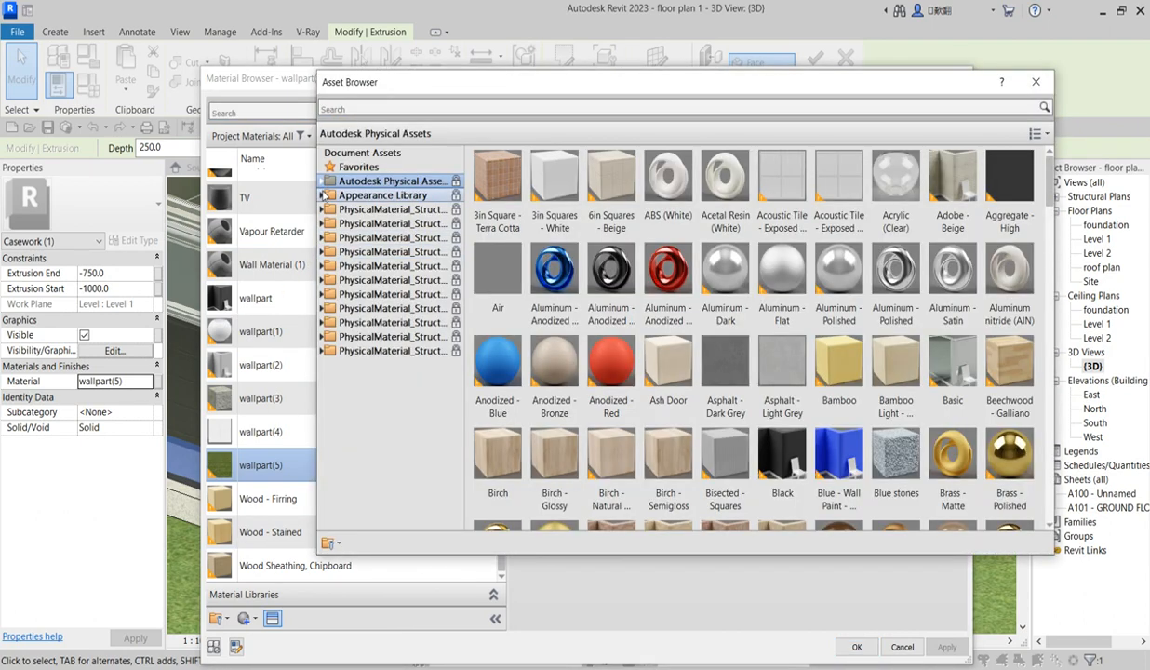
click(323, 195)
scroll(365, 410, down, 2)
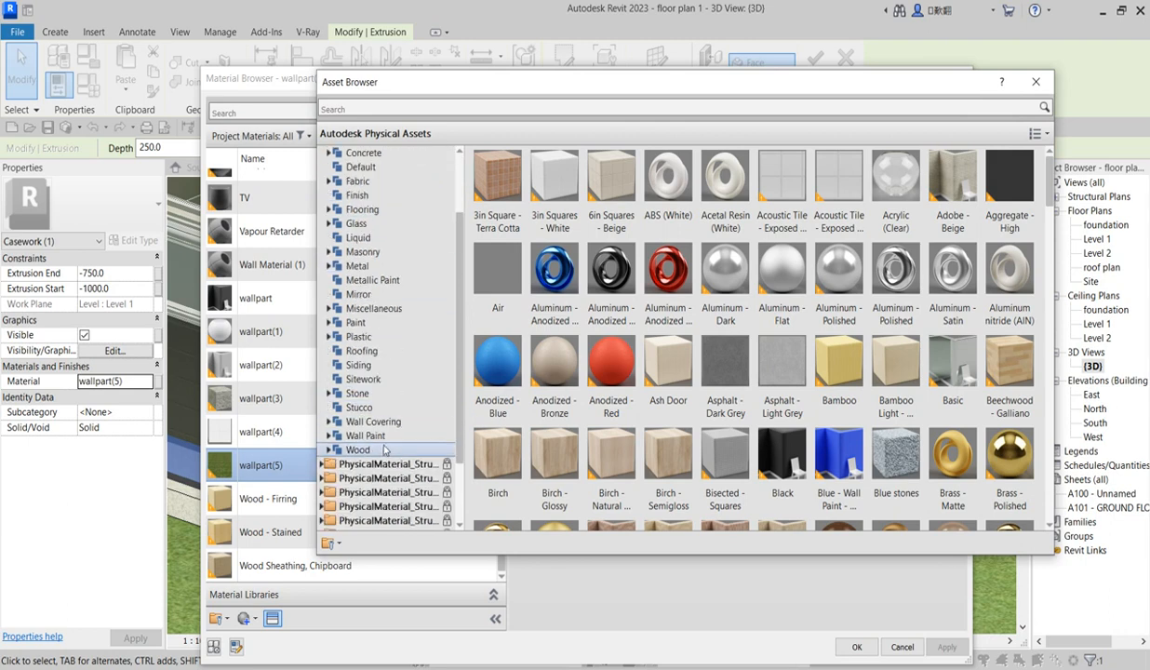
click(361, 381)
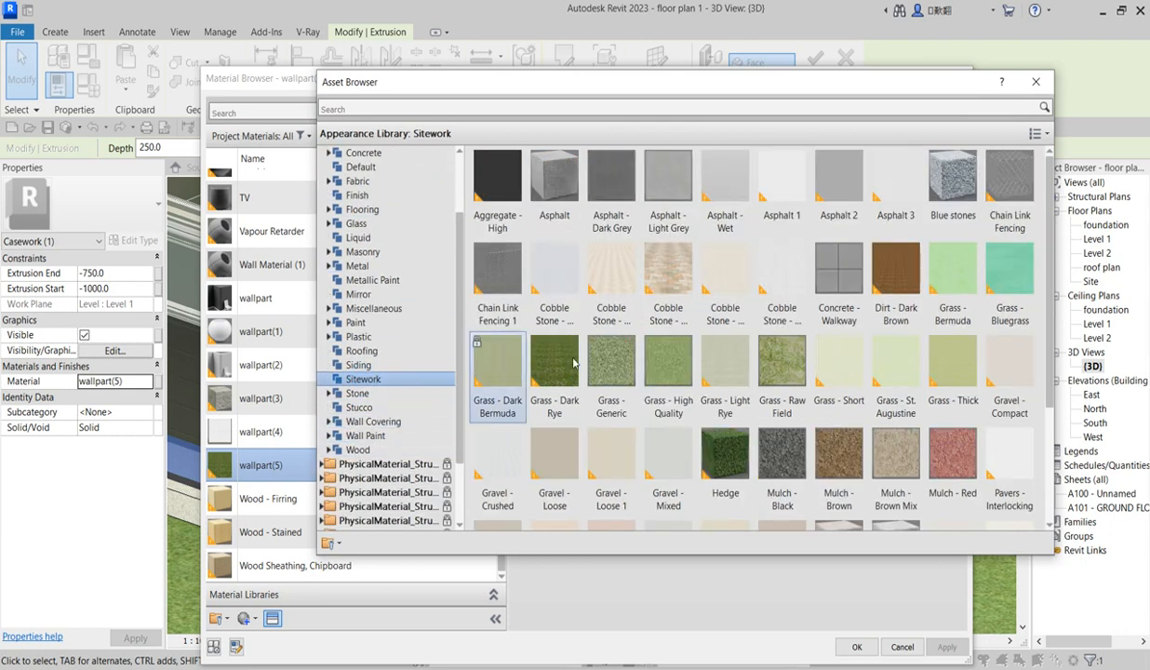
scroll(848, 443, down, 2)
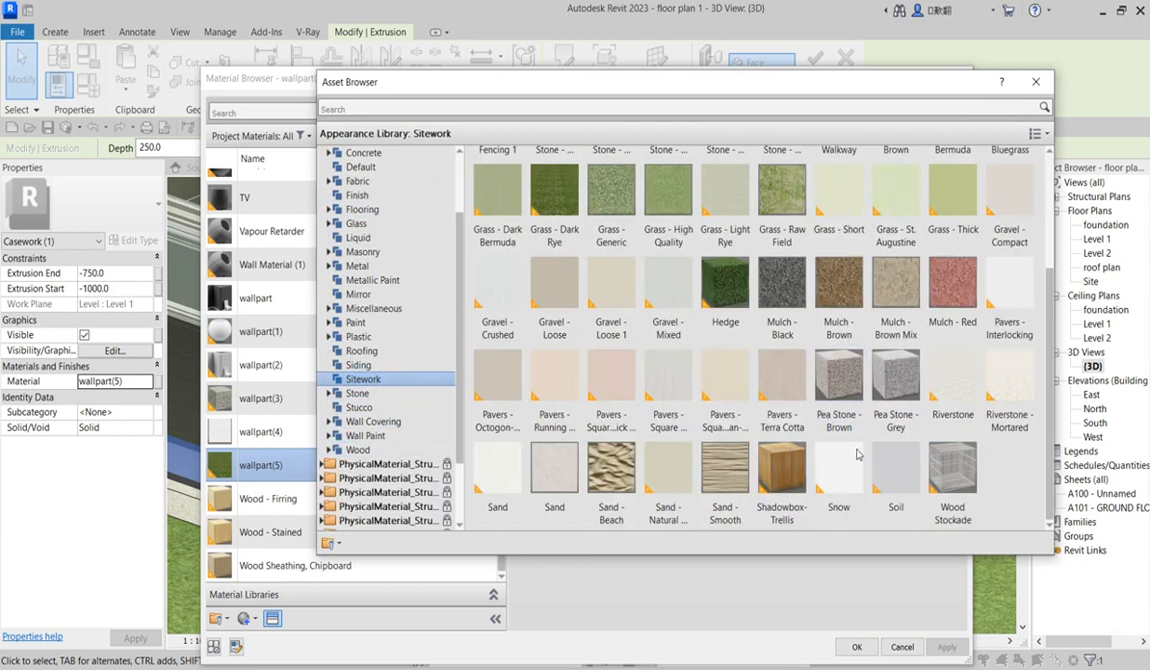
scroll(686, 348, up, 2)
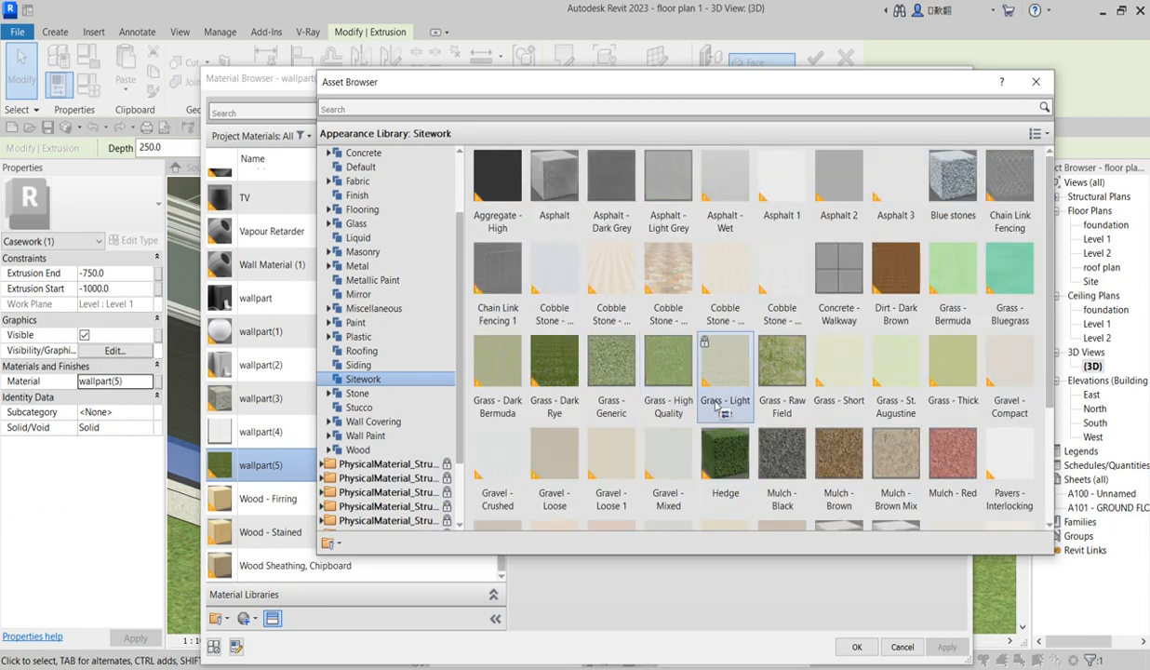
double_click(727, 461)
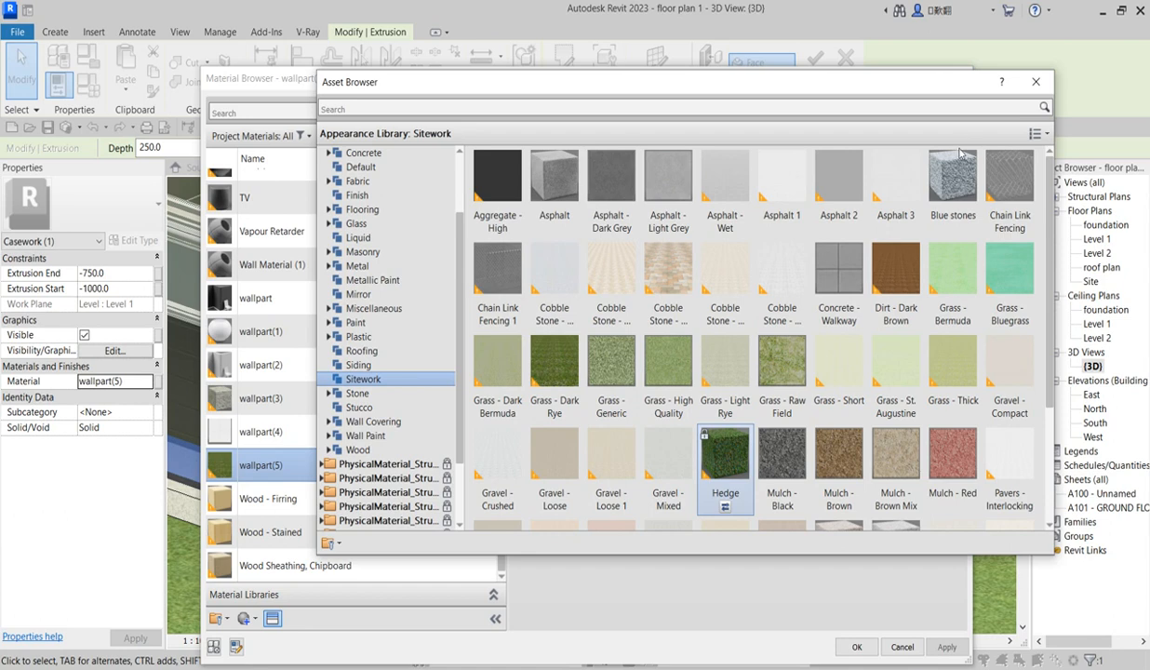
click(1033, 84)
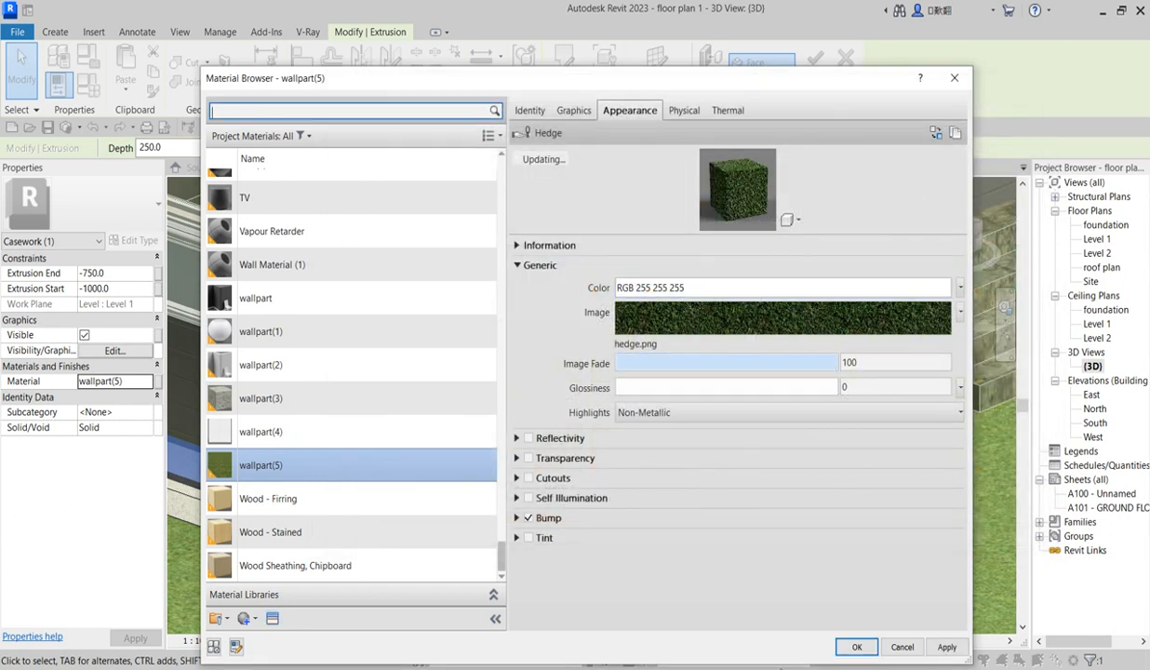
click(854, 645)
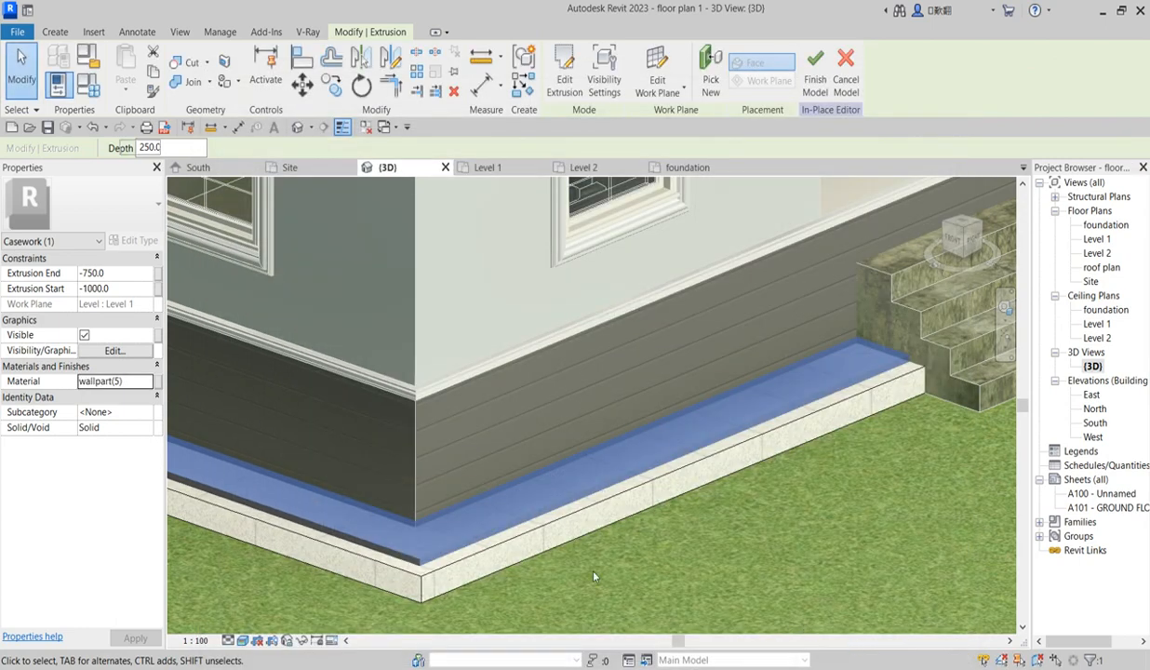
click(623, 573)
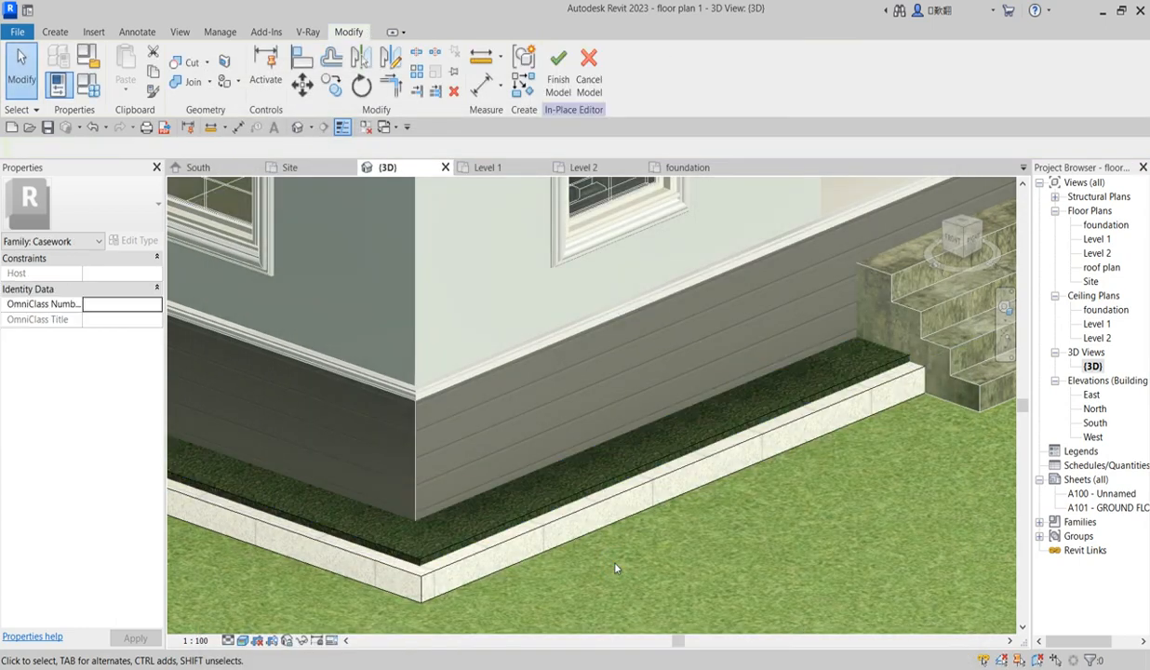
- Finish the in-place casework model from the South elevation and save the project
scroll(616, 567, down, 8)
scroll(615, 566, down, 2)
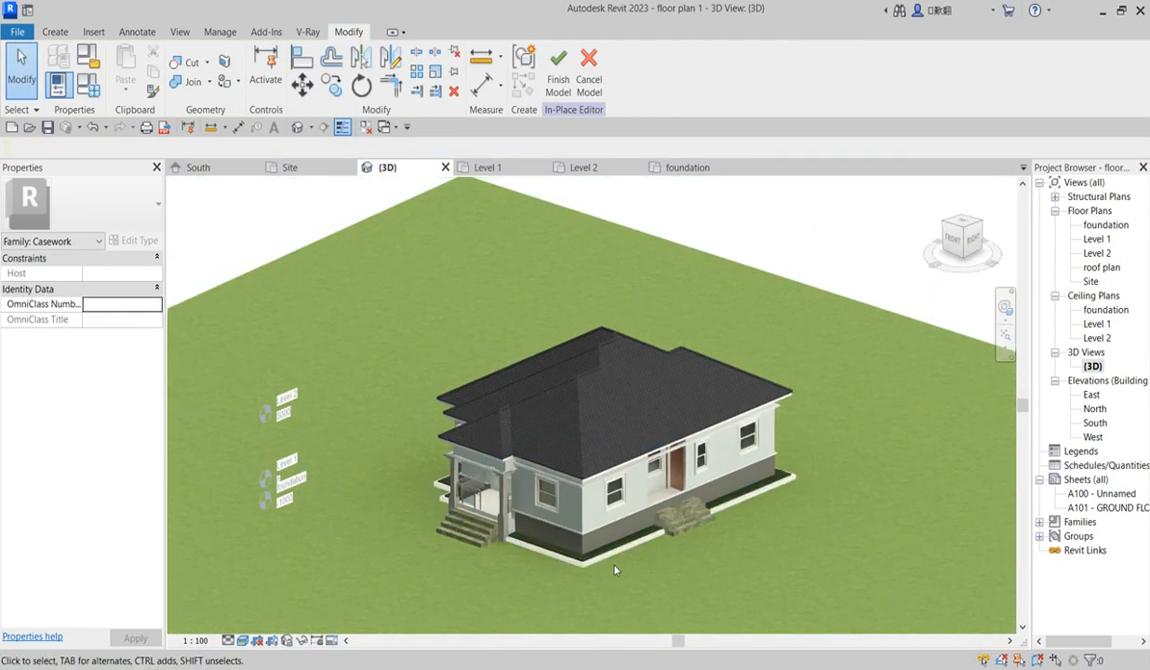
scroll(692, 517, up, 5)
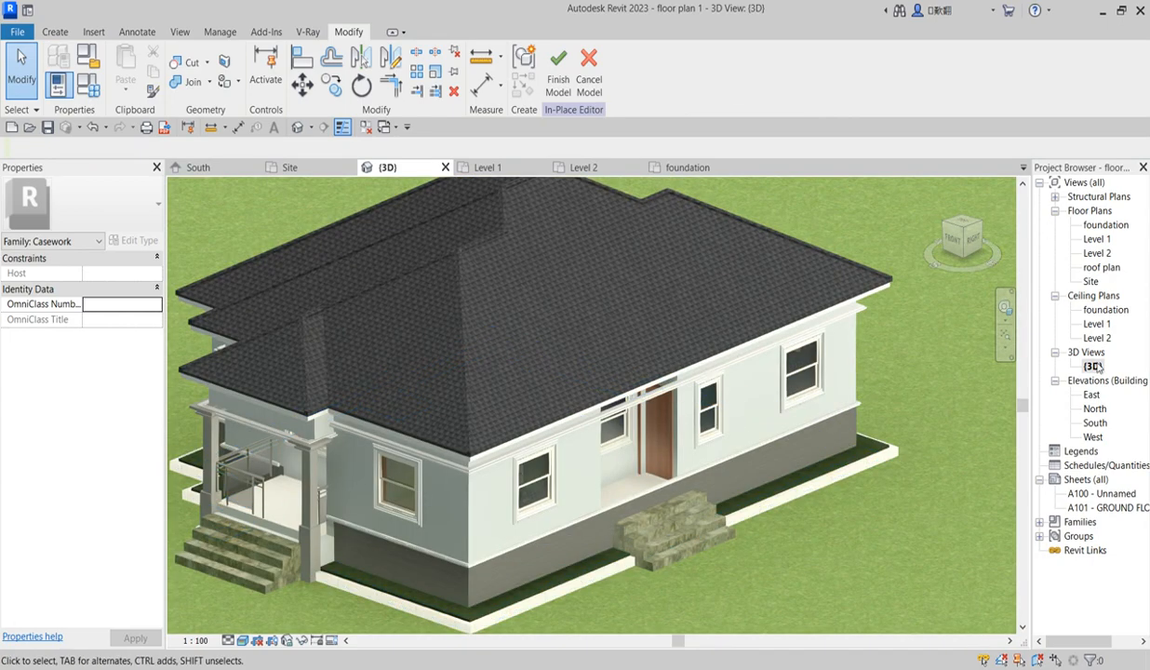
double_click(1095, 422)
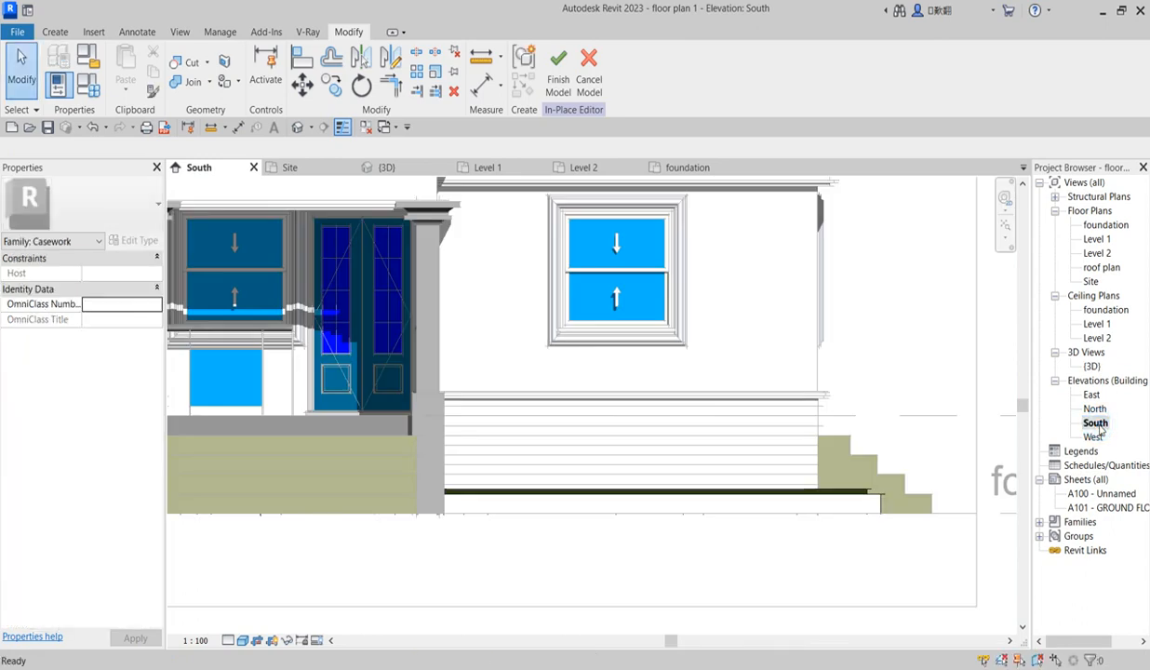
scroll(607, 483, down, 3)
scroll(607, 483, down, 2)
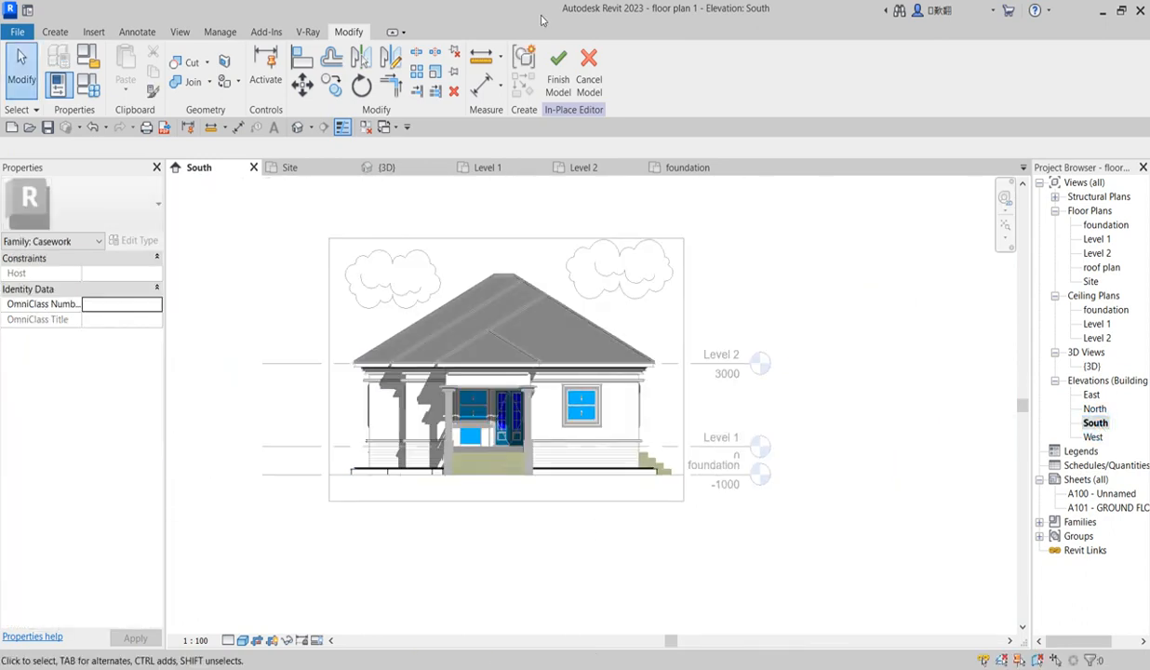
click(558, 69)
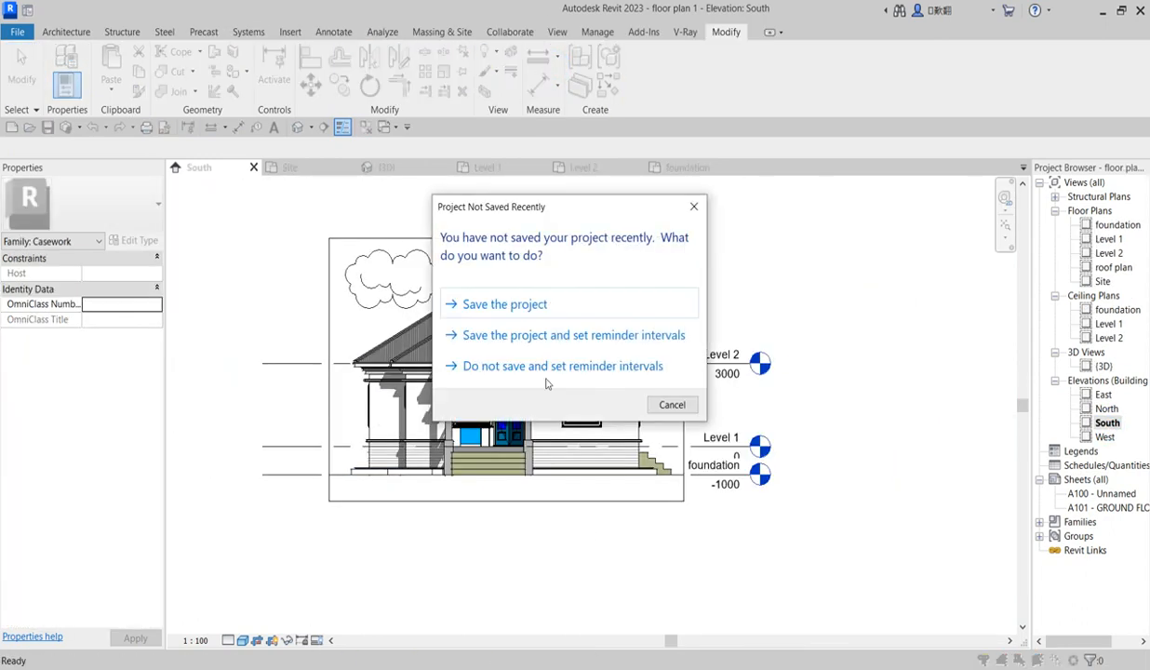
click(523, 306)
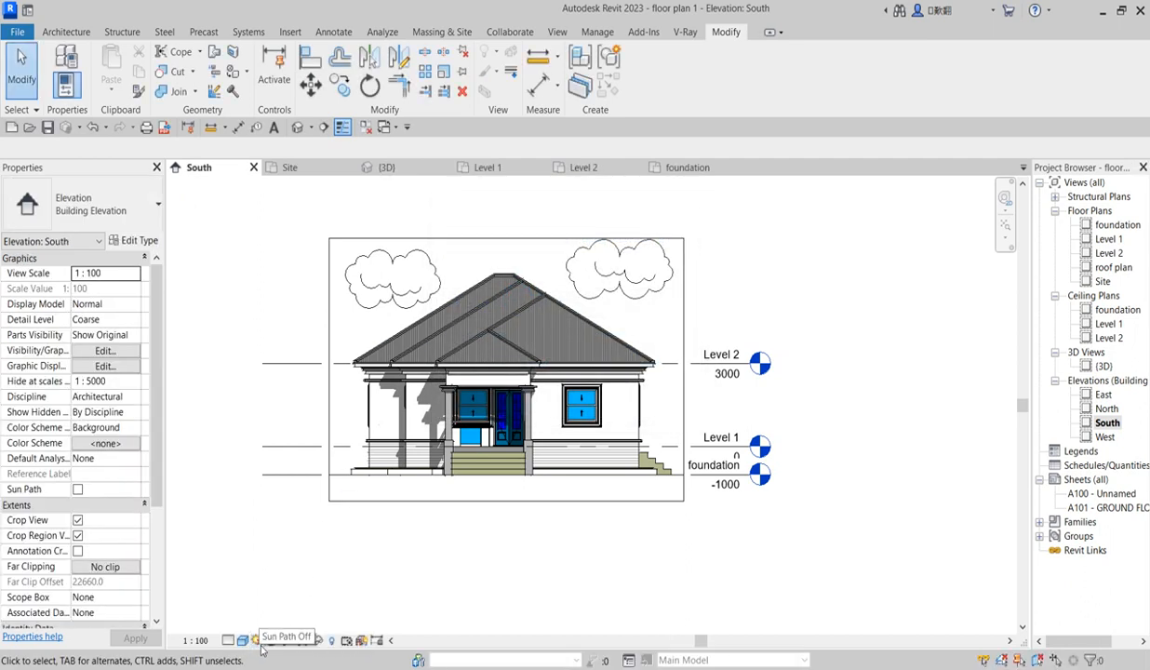
- Turn off shadows in the South elevation
click(270, 644)
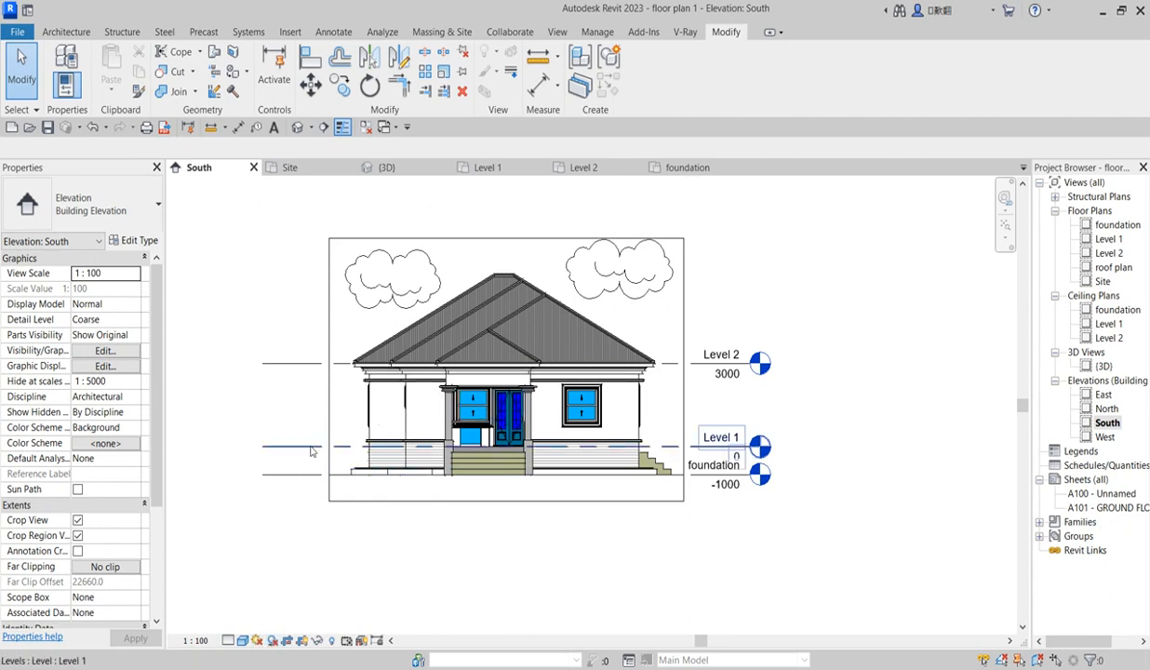
scroll(307, 446, up, 3)
scroll(657, 574, down, 1)
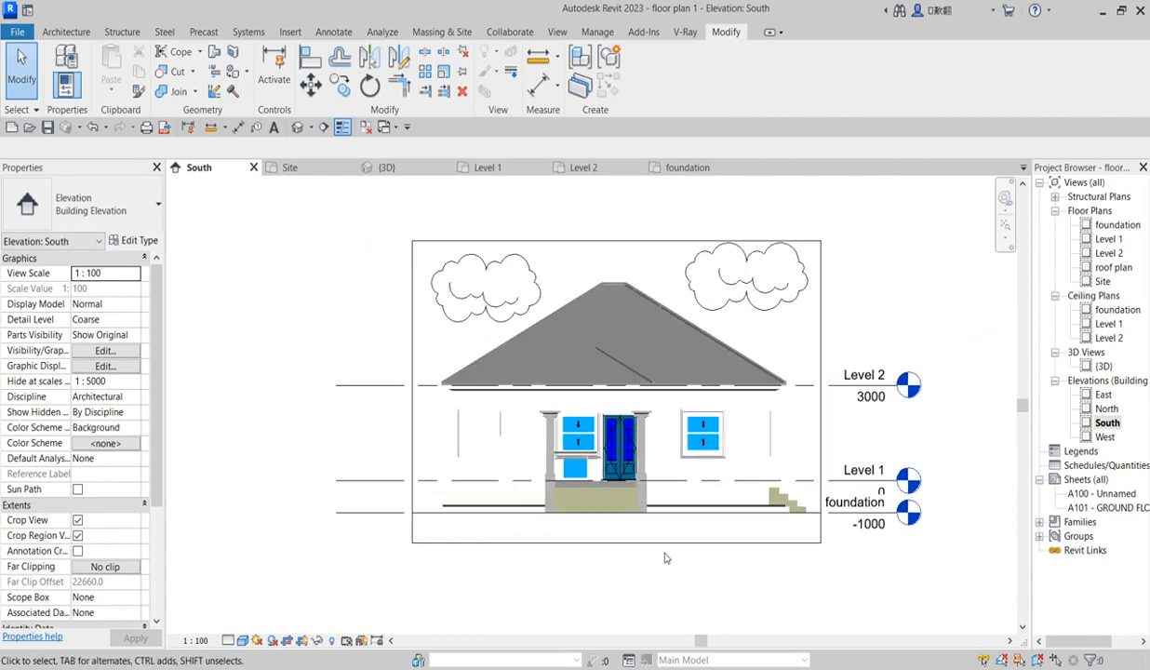
scroll(749, 433, up, 1)
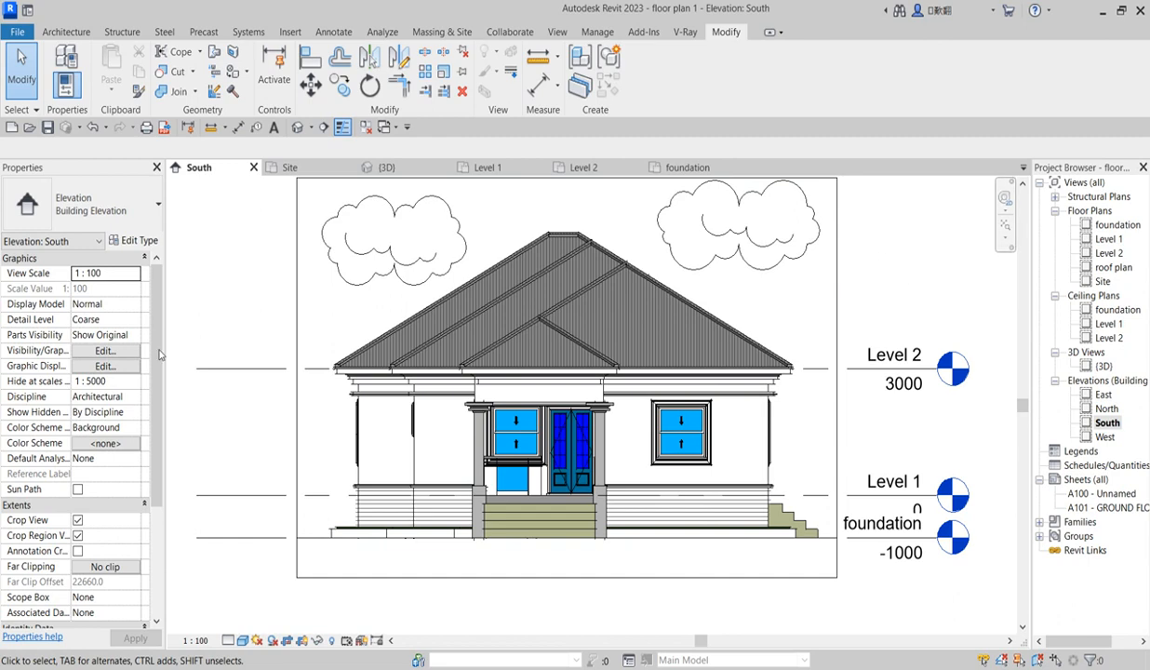
scroll(437, 468, down, 1)
scroll(292, 424, up, 1)
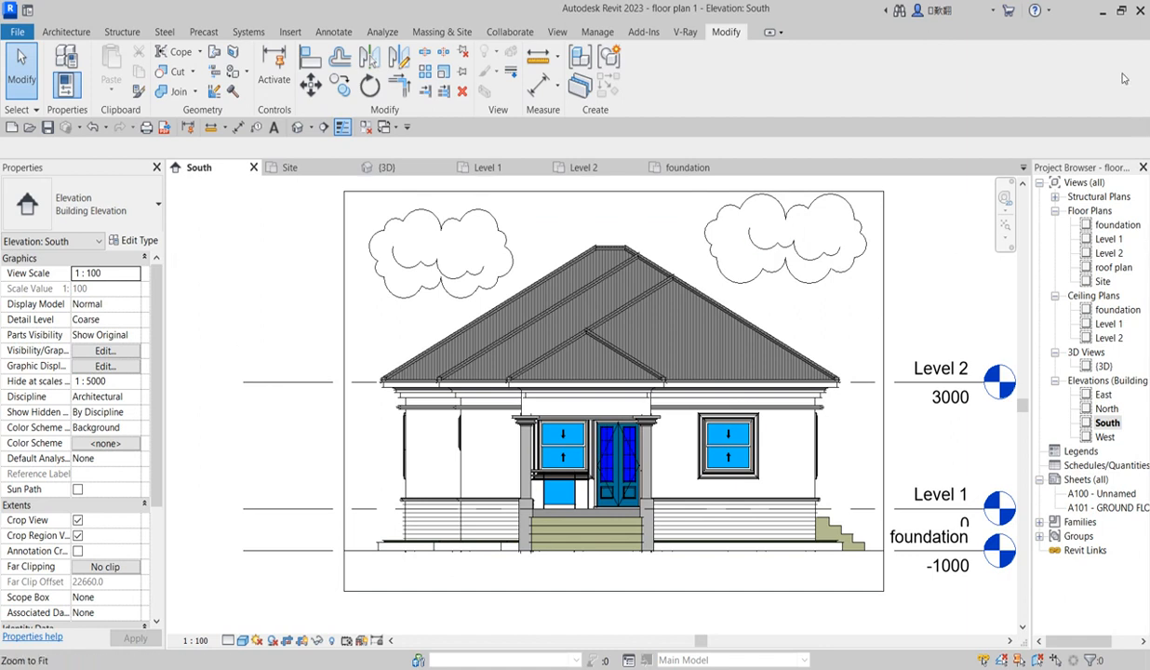
- In the foundation floor plan, start placing a Site Component with the M_RPC Tree - Deciduous type Kousa Dogwood - 3.0 Meters
double_click(1116, 226)
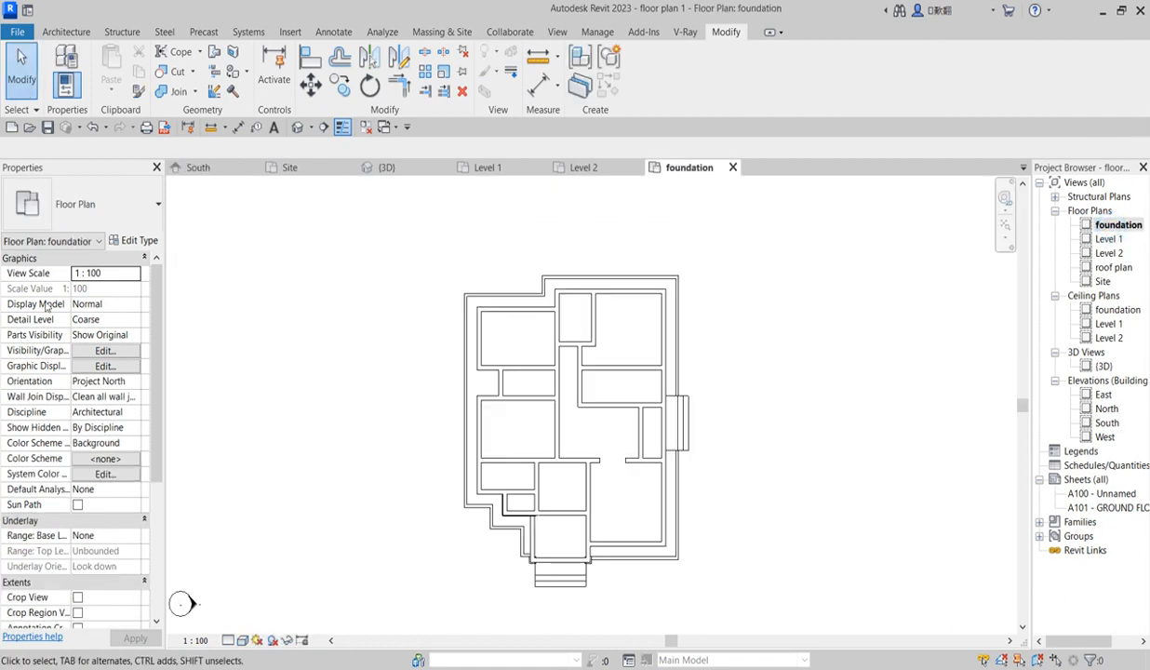
click(443, 34)
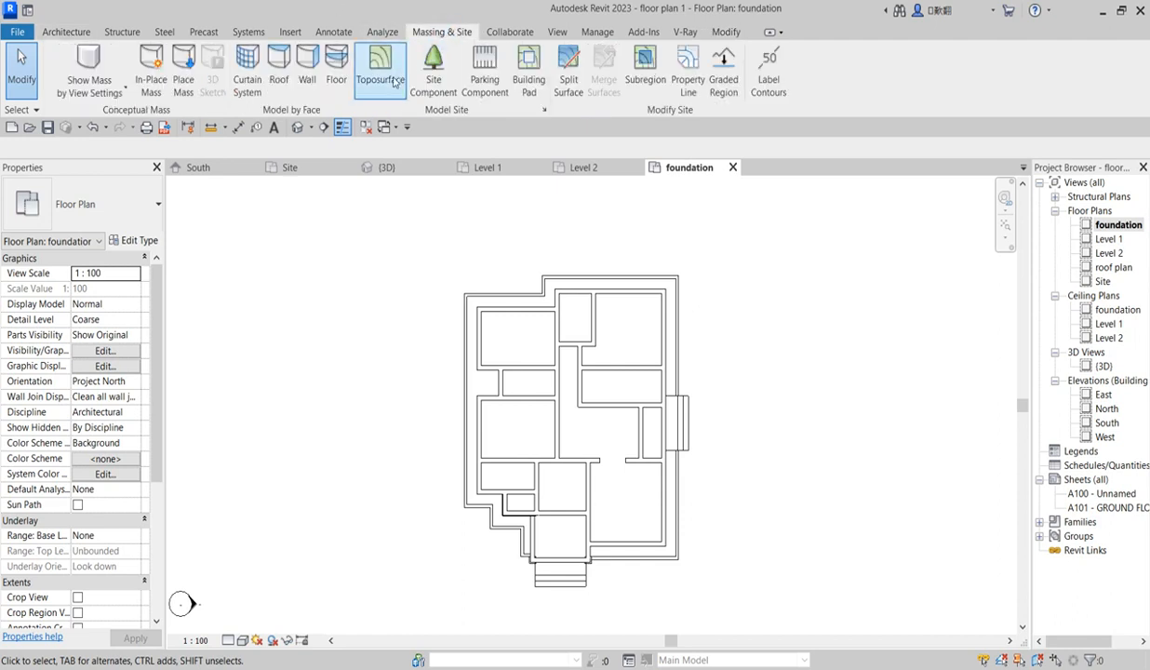
click(434, 74)
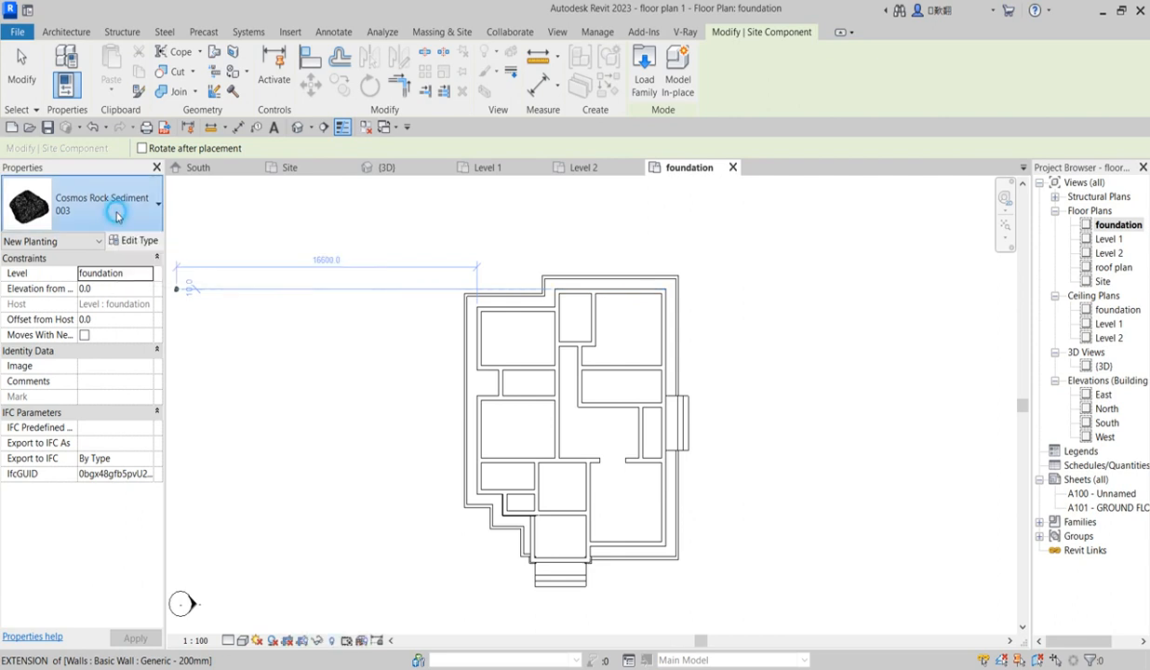
click(149, 211)
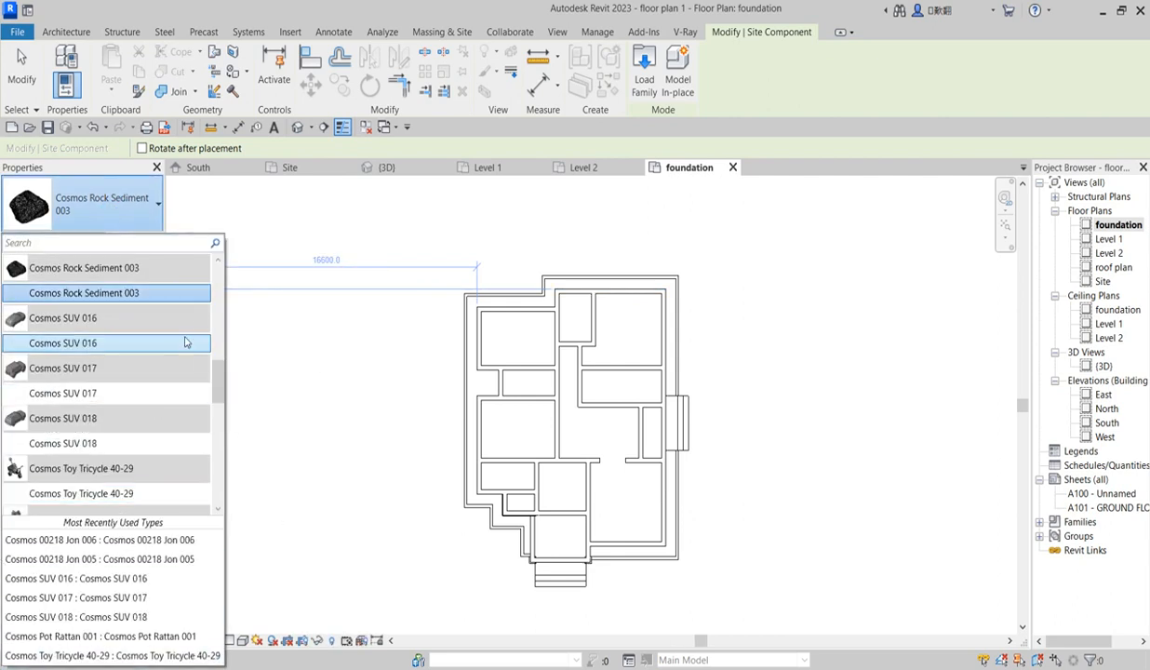
scroll(216, 376, down, 2)
scroll(217, 376, up, 3)
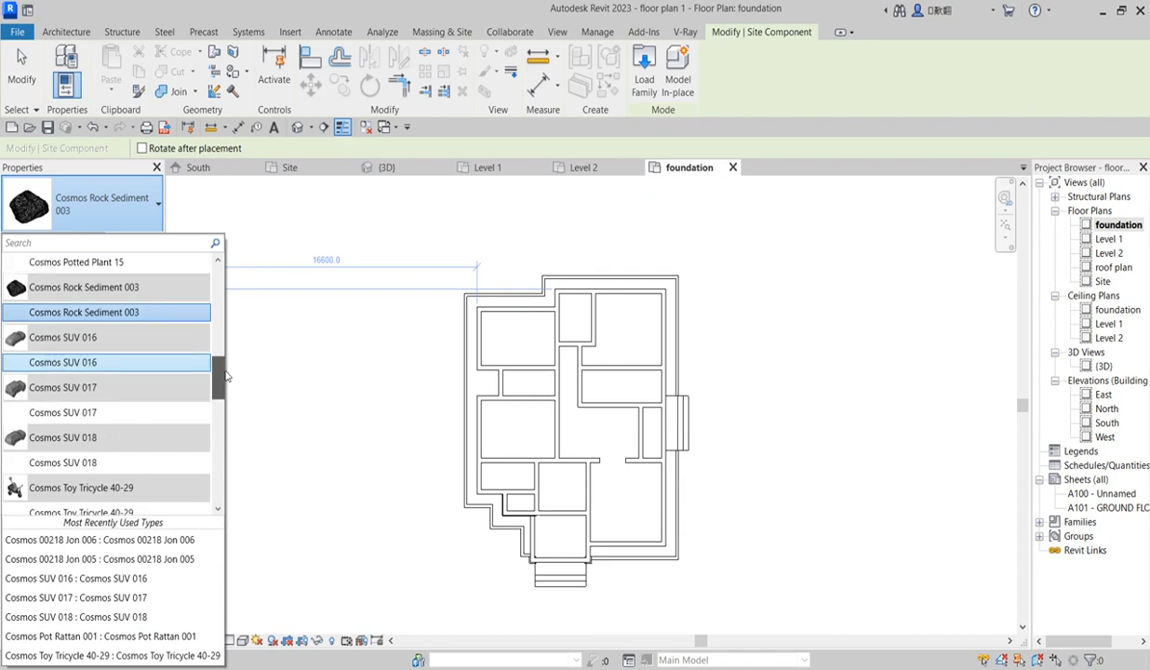
scroll(219, 368, down, 4)
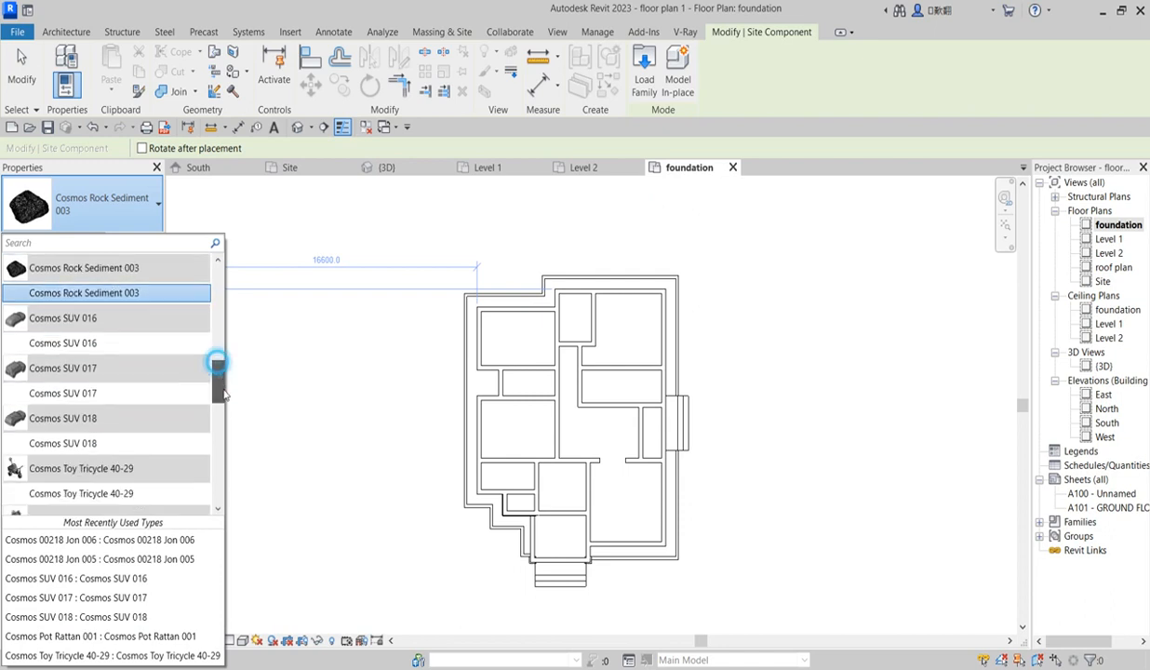
scroll(261, 398, up, 2)
drag(239, 400, 213, 467)
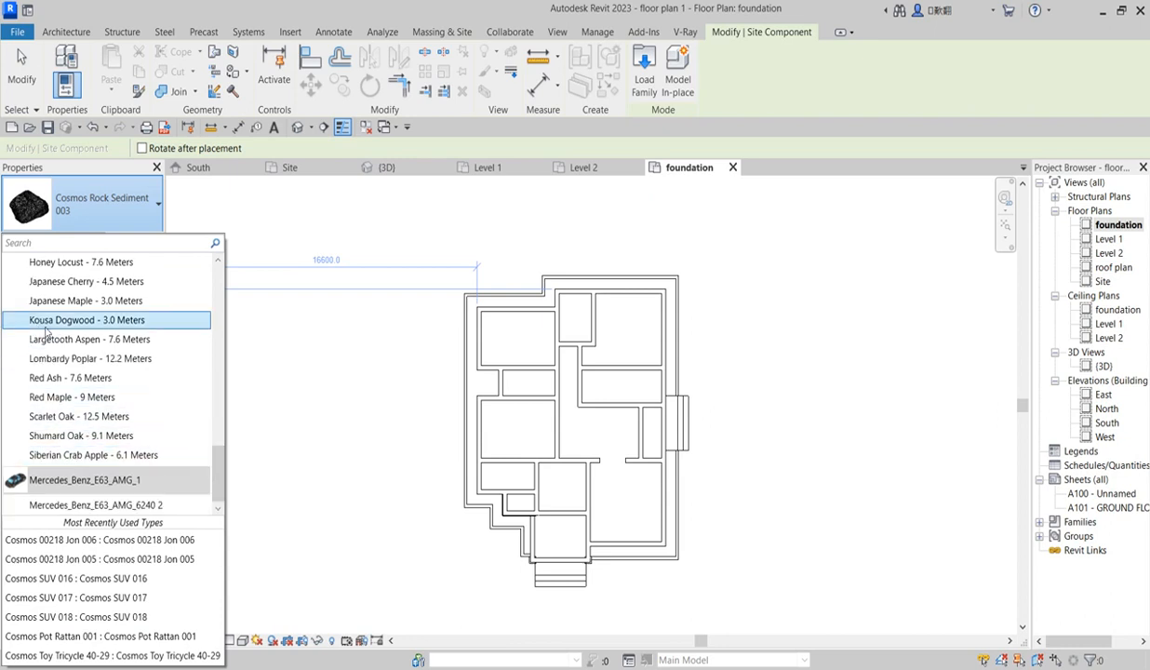
scroll(126, 398, up, 2)
scroll(140, 408, up, 1)
scroll(140, 410, up, 3)
scroll(141, 411, down, 5)
scroll(141, 411, down, 1)
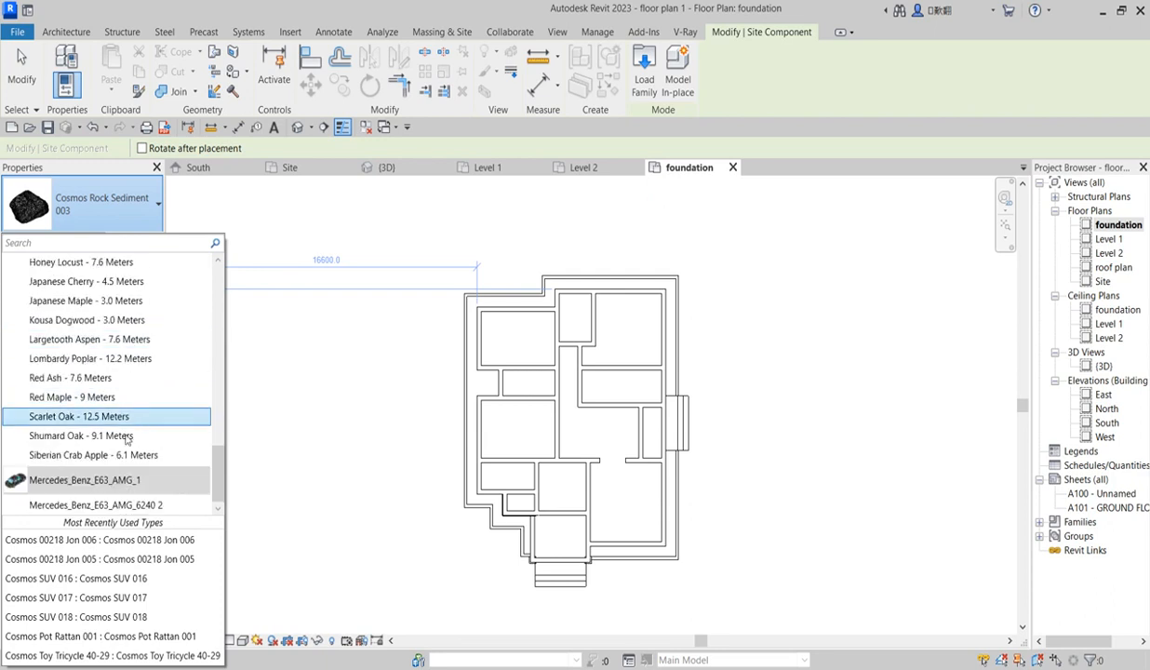
click(78, 320)
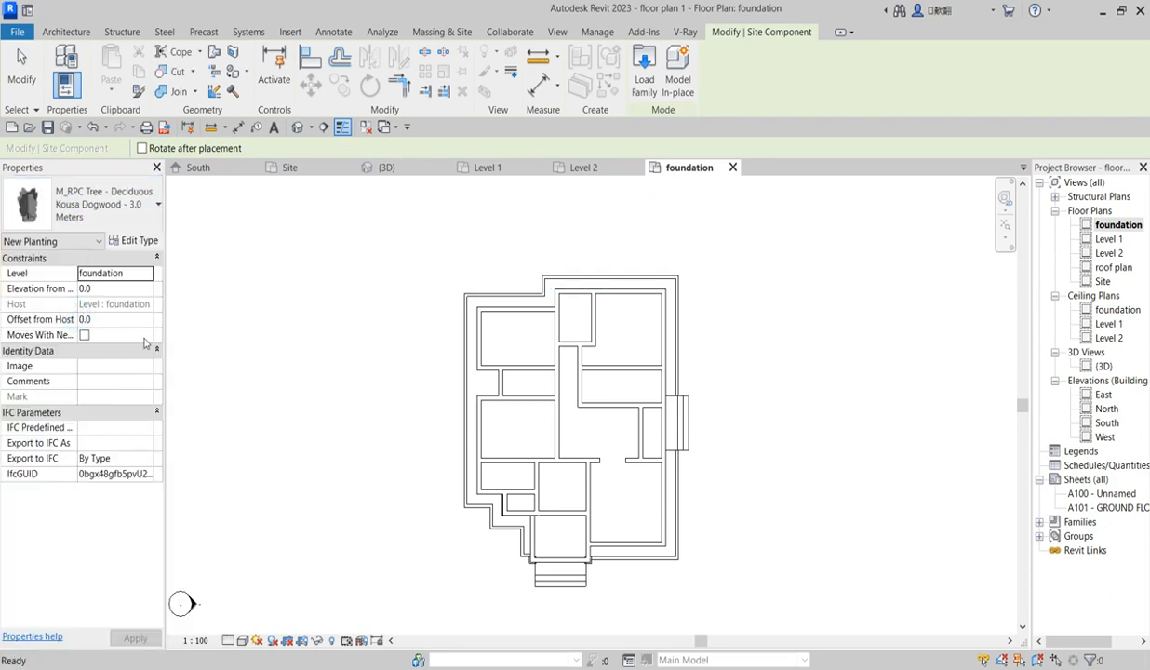
- Place a Kousa Dogwood in the planting bed on the house's west side, beside the wall recess
scroll(465, 312, up, 3)
scroll(470, 316, down, 4)
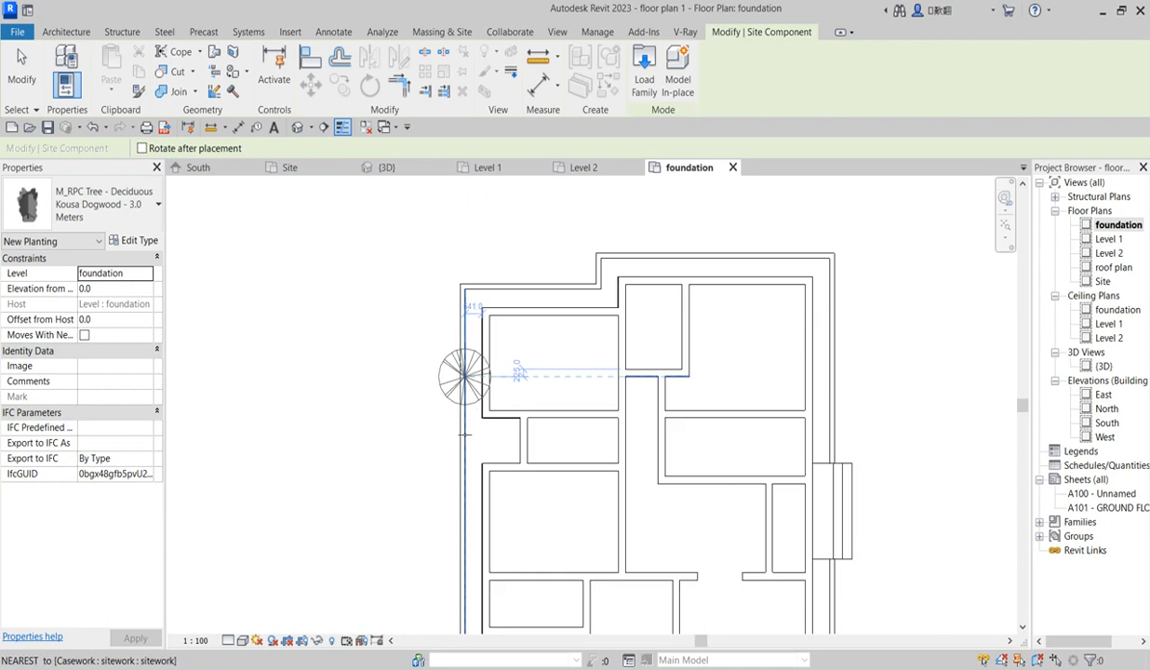
scroll(470, 419, up, 3)
scroll(477, 456, up, 3)
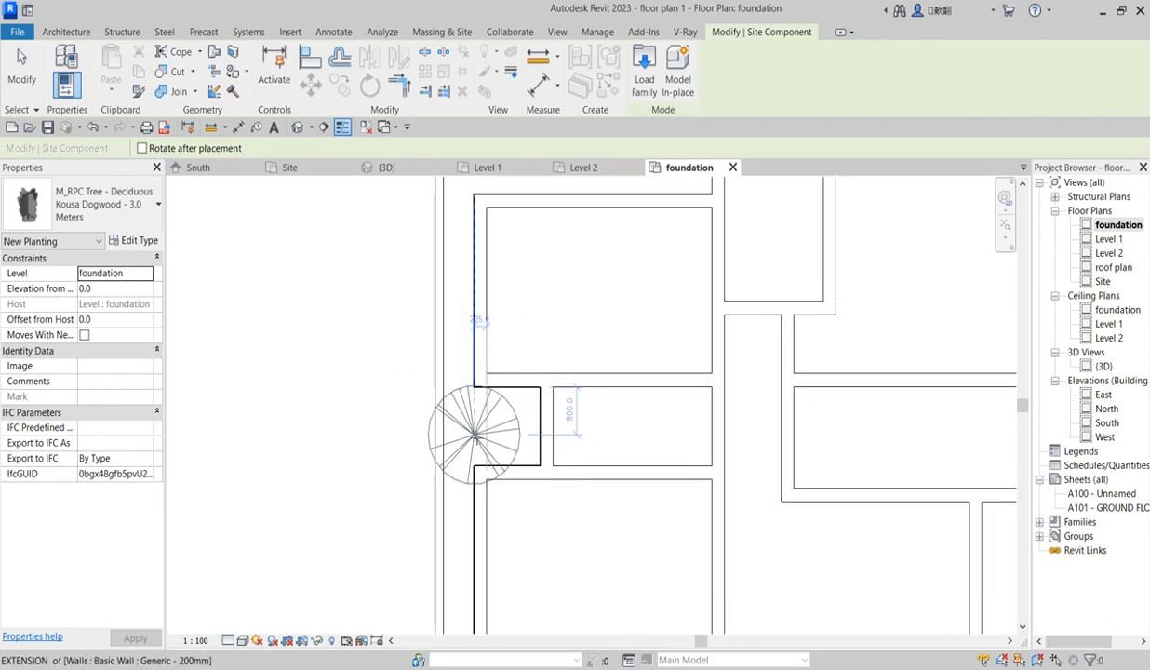
click(365, 424)
- Place another Kousa Dogwood in the planting bed along the east wall, north of the side entrance steps
scroll(395, 414, down, 3)
scroll(396, 414, down, 2)
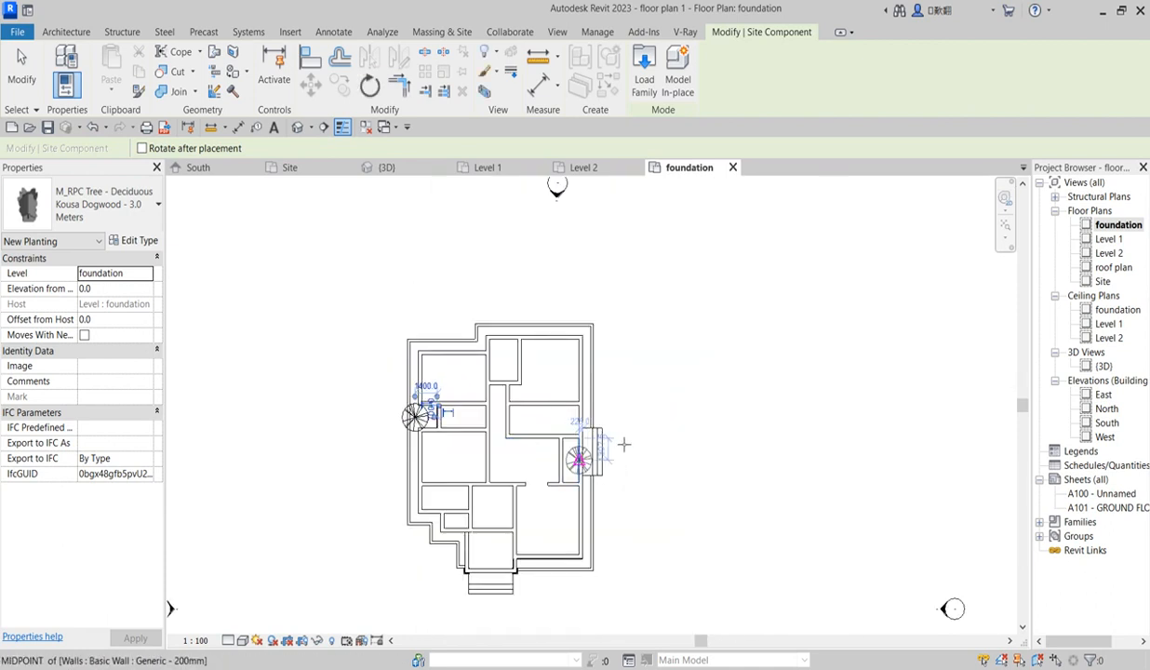
scroll(558, 368, up, 3)
scroll(619, 377, up, 2)
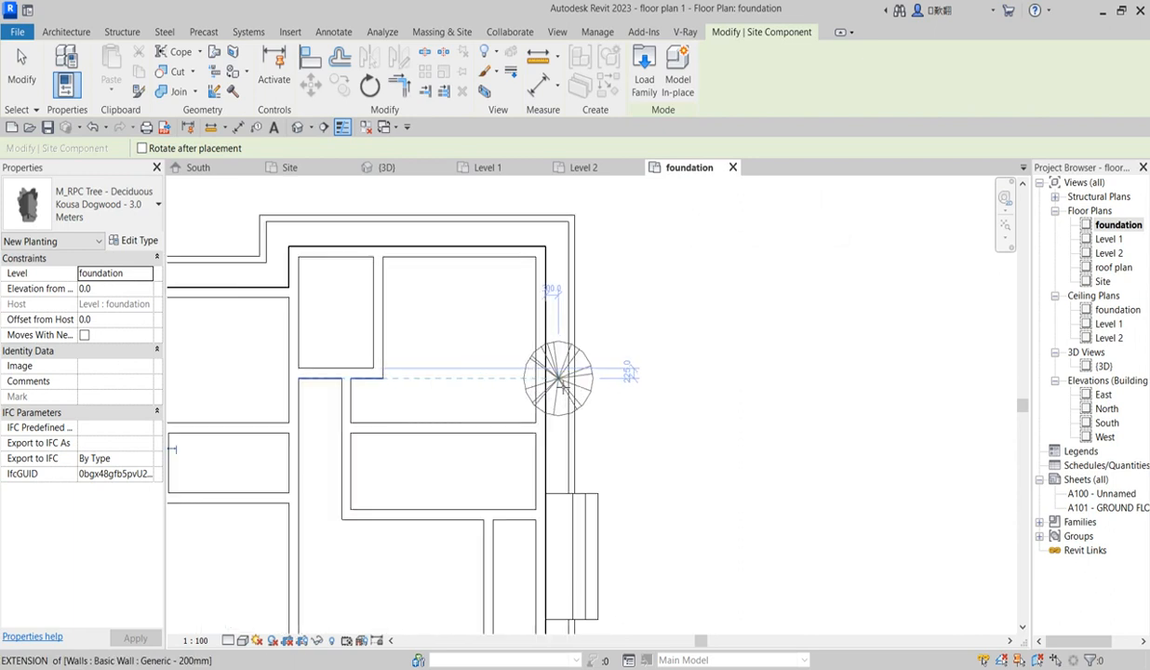
click(634, 375)
- Place a Kousa Dogwood in the front planting bed between the entrance steps and southeast corner, about 1700 mm from the east wall
scroll(586, 372, down, 3)
scroll(549, 456, down, 2)
scroll(403, 197, up, 4)
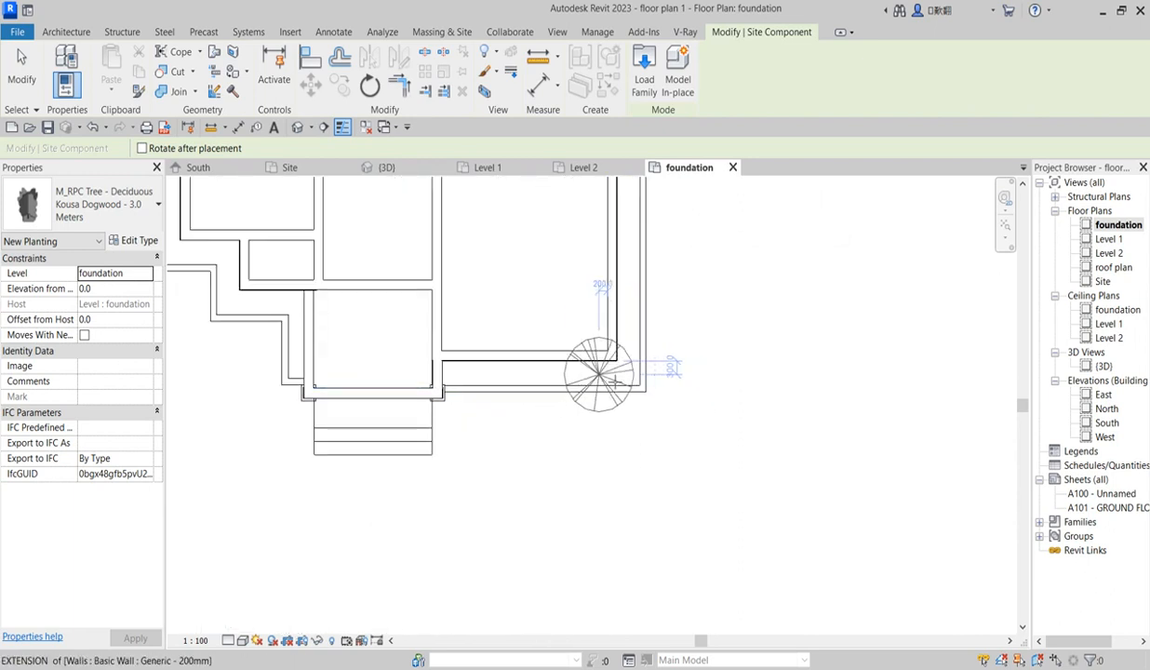
scroll(575, 387, up, 1)
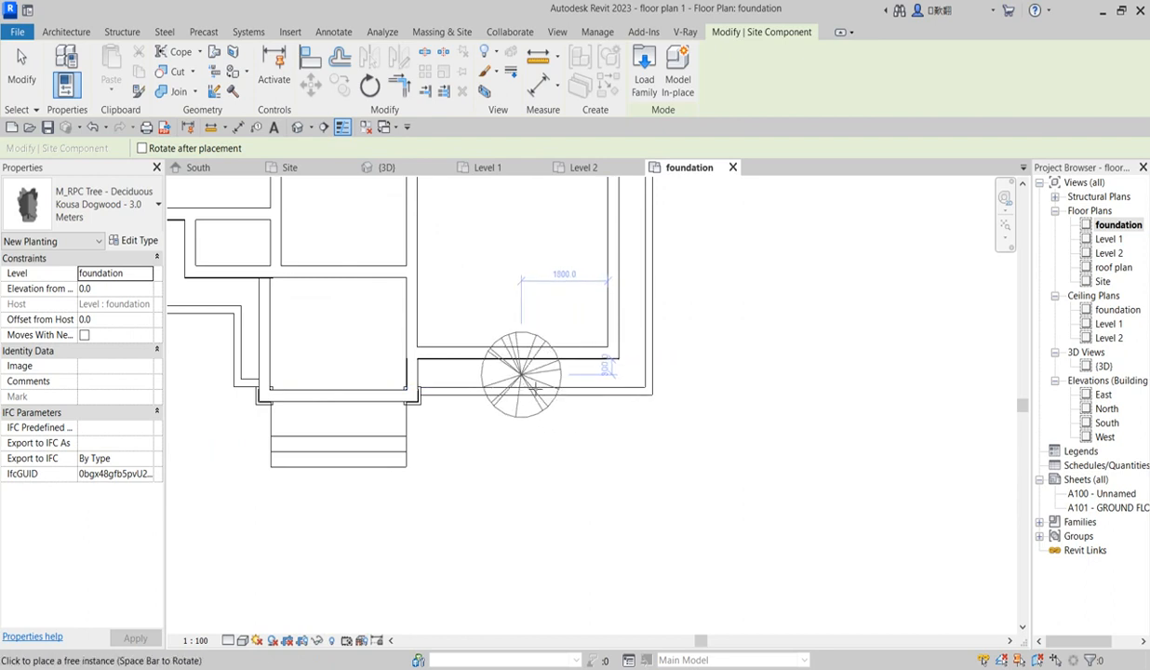
scroll(529, 385, up, 2)
click(525, 372)
scroll(617, 415, down, 5)
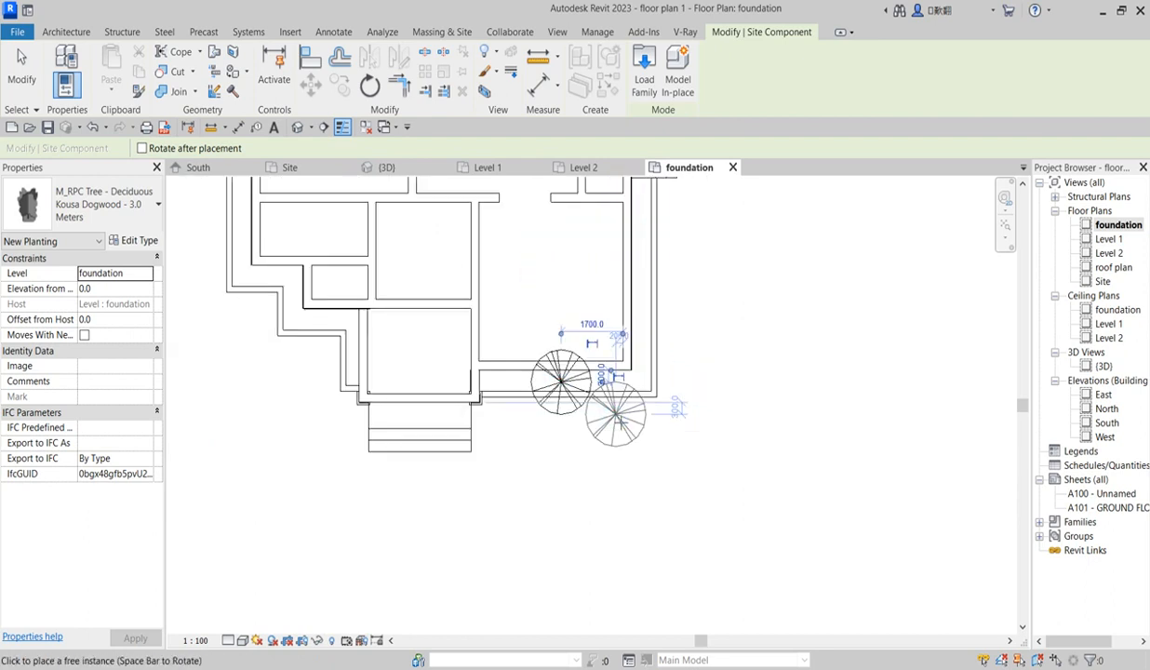
- Place a Kousa Dogwood in the bed's stepped southwest corner, about 300 mm west of the recessed wall, and end the placement
scroll(409, 362, up, 5)
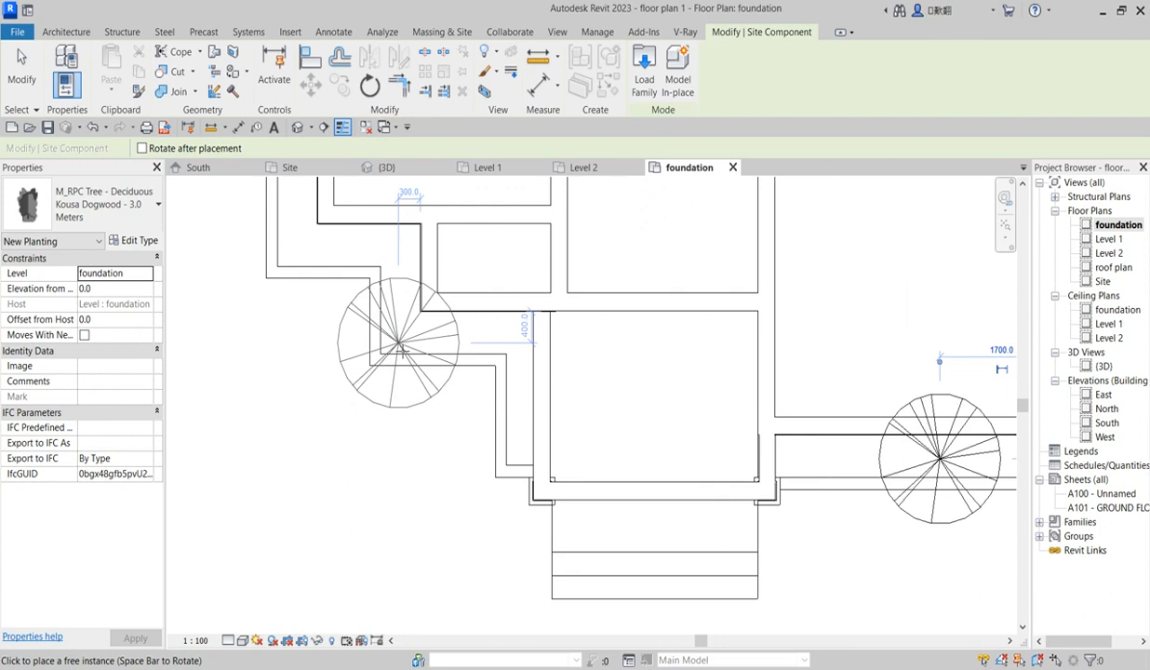
click(398, 332)
scroll(377, 420, down, 3)
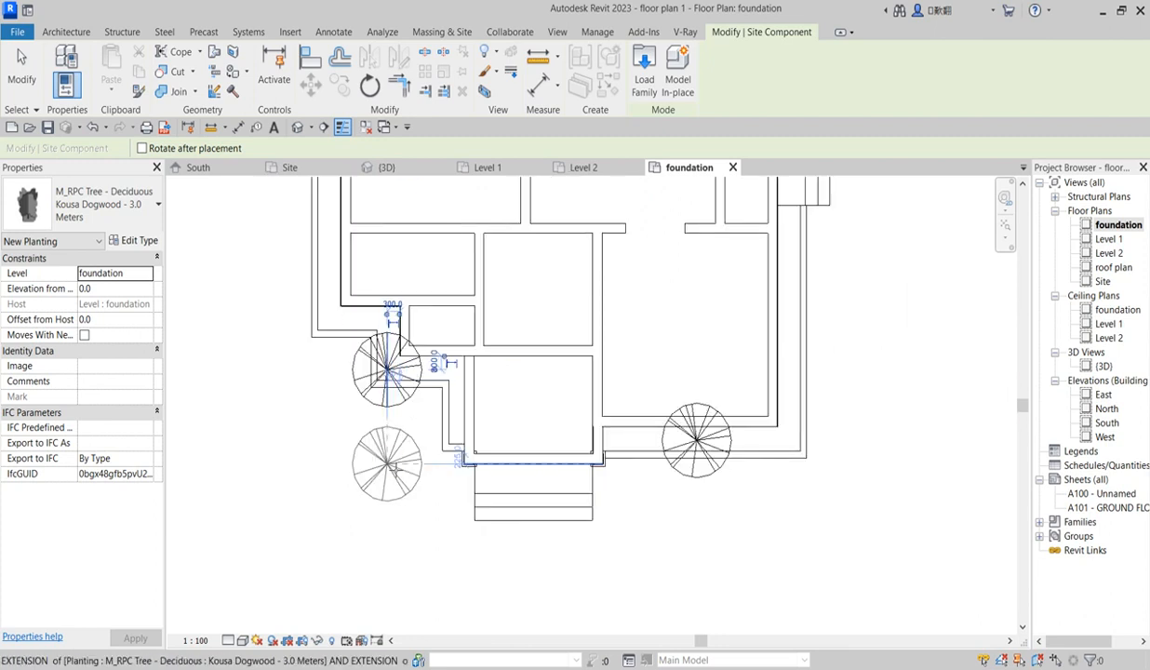
right_click(378, 228)
click(410, 243)
right_click(684, 327)
click(730, 334)
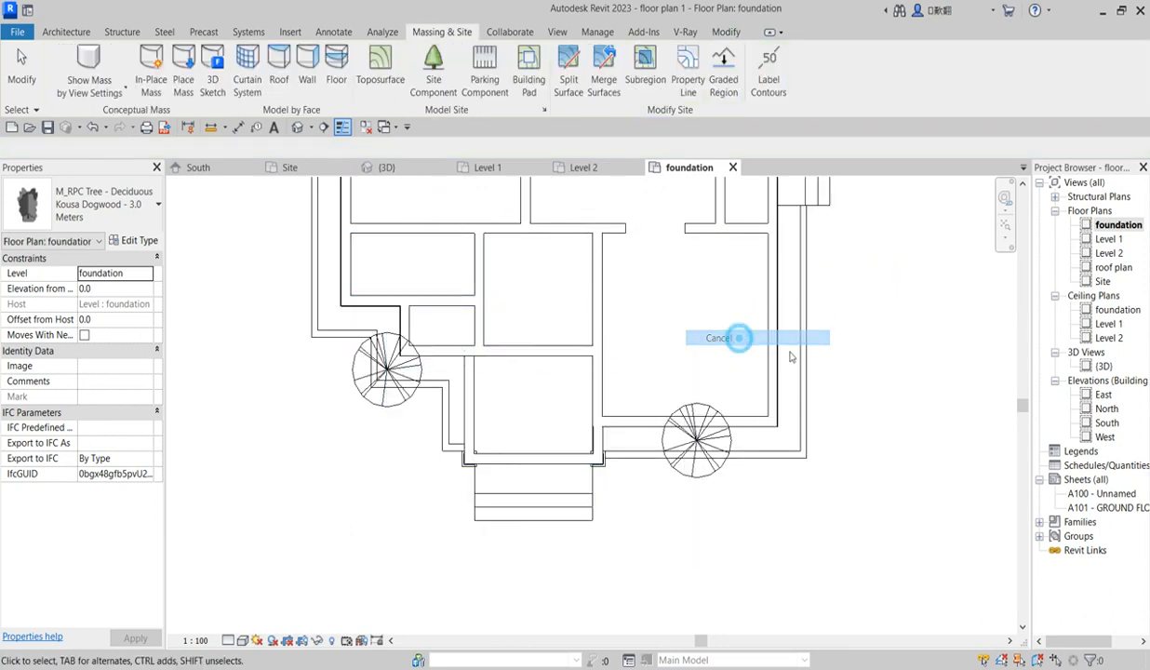
- In the South elevation, set the Kousa Dogwood tree type's height to 1200 mm
double_click(1107, 425)
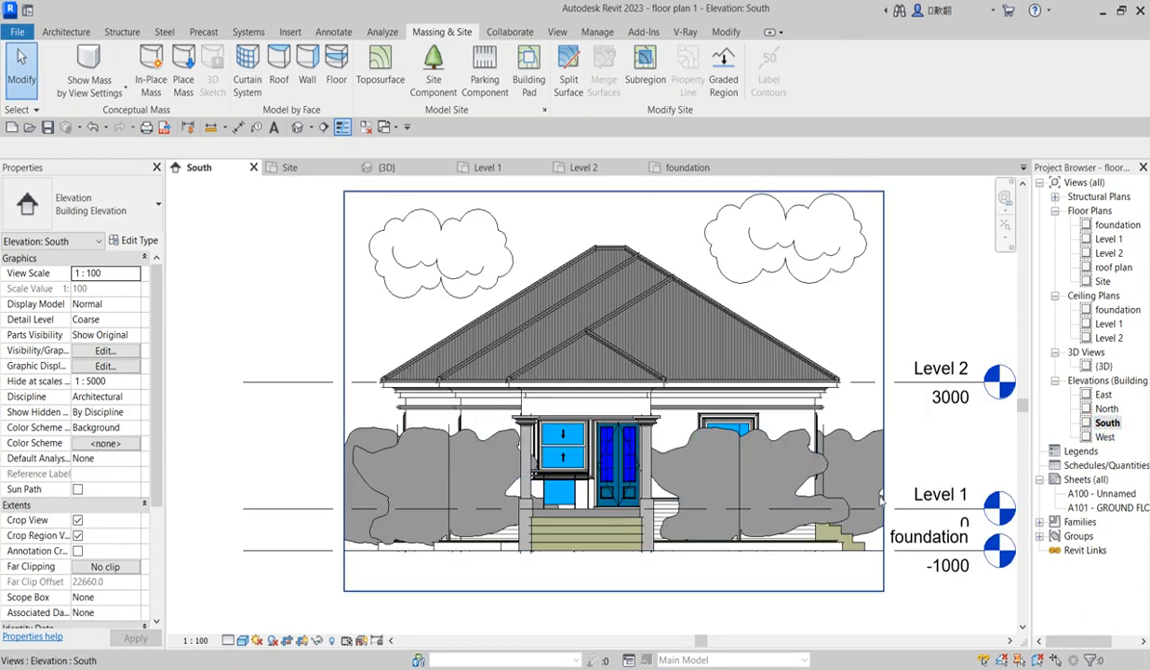
click(866, 451)
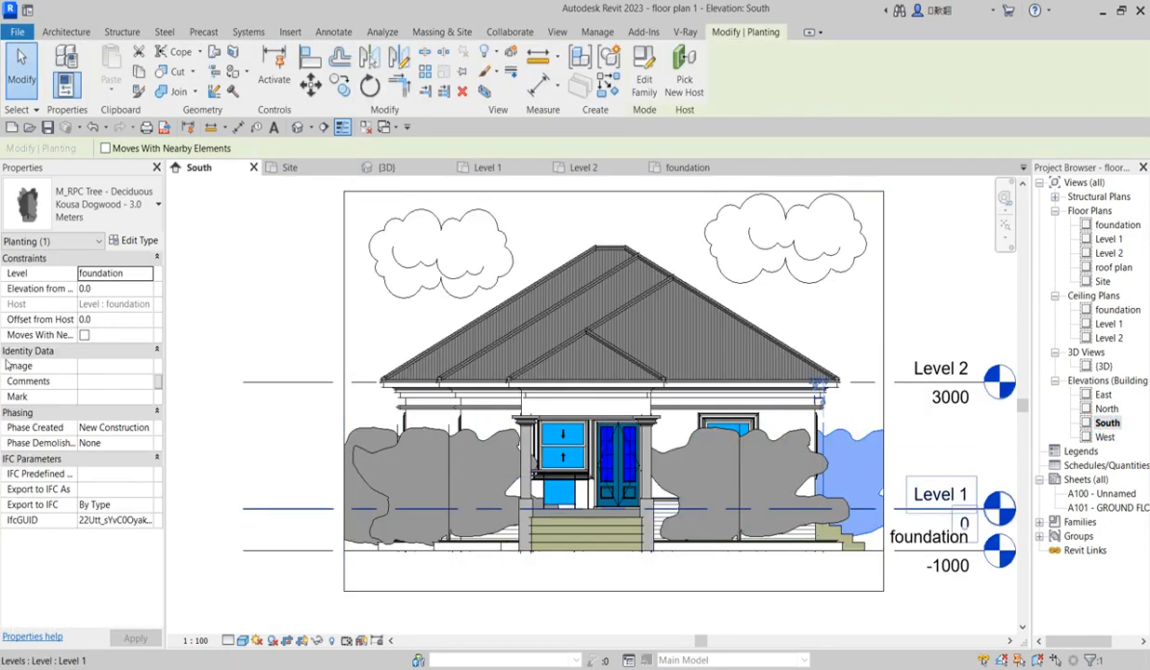
click(146, 241)
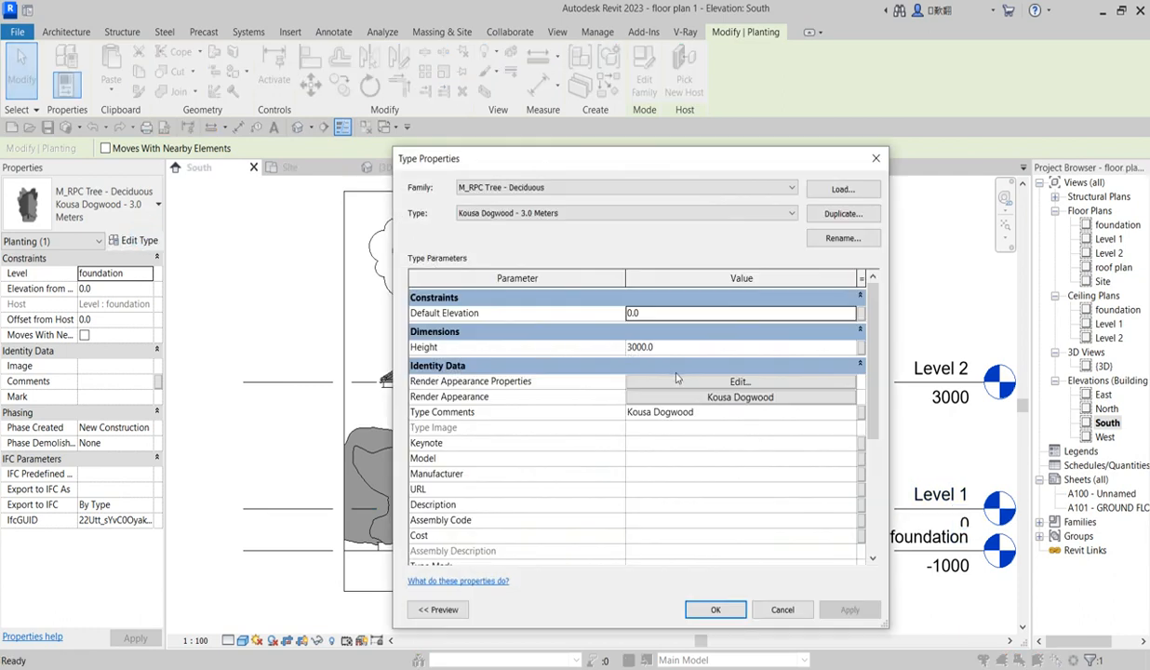
click(671, 348)
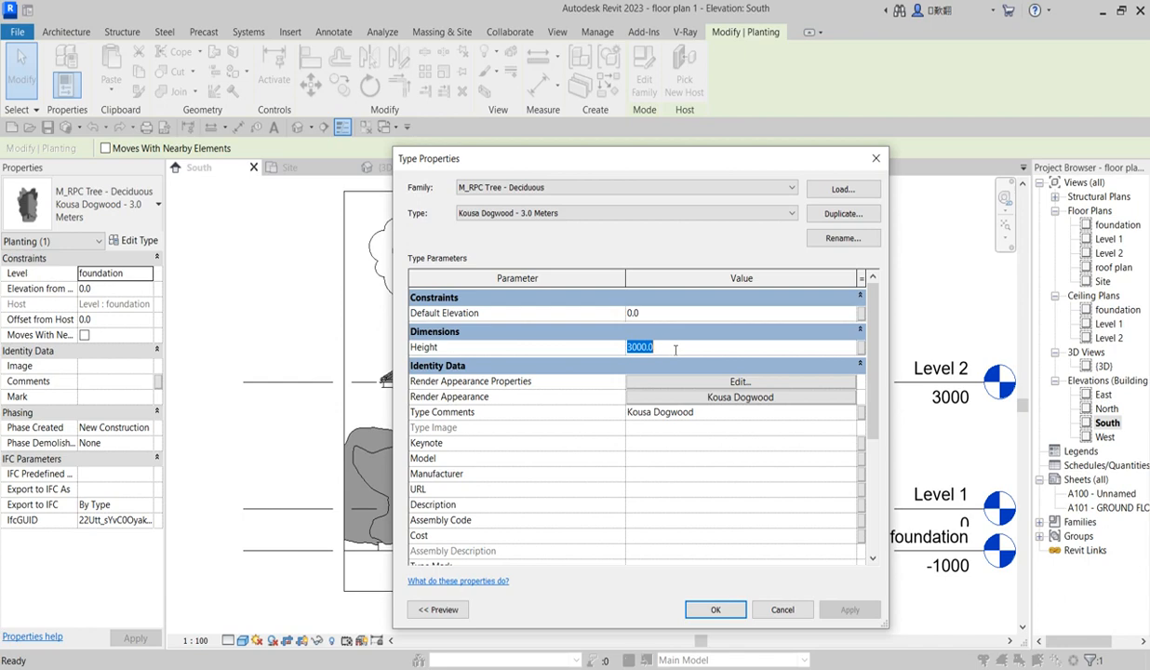
text(12)
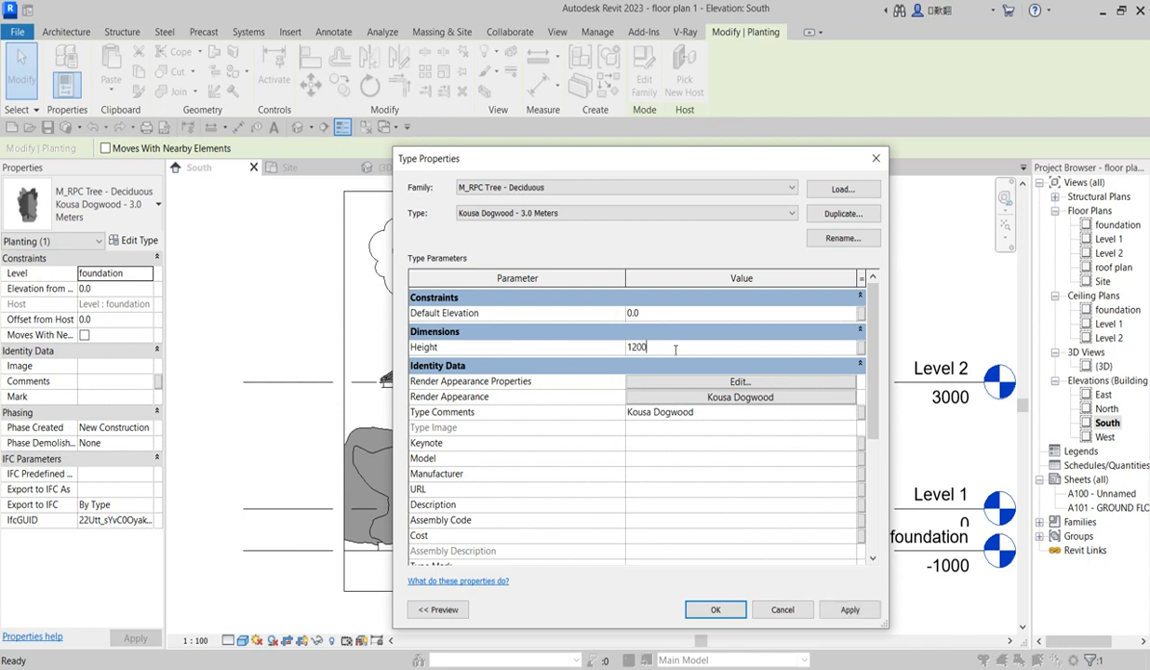
click(717, 611)
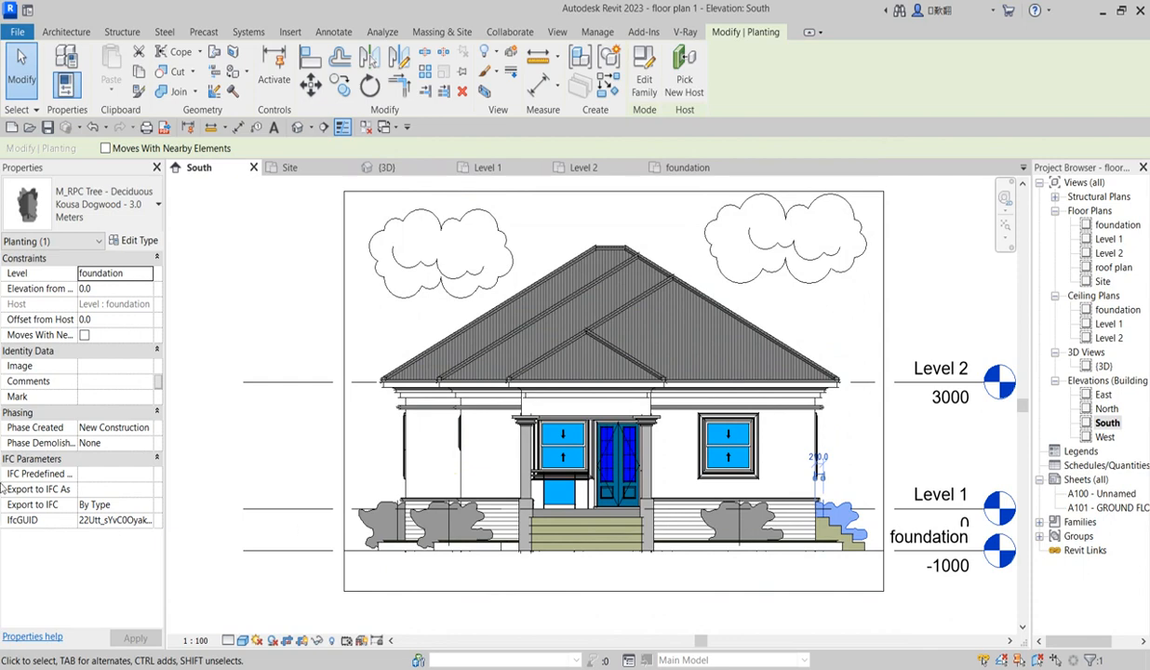
- Change the tree type's render appearance to Oleander from the Shrubs & Grasses class
click(138, 241)
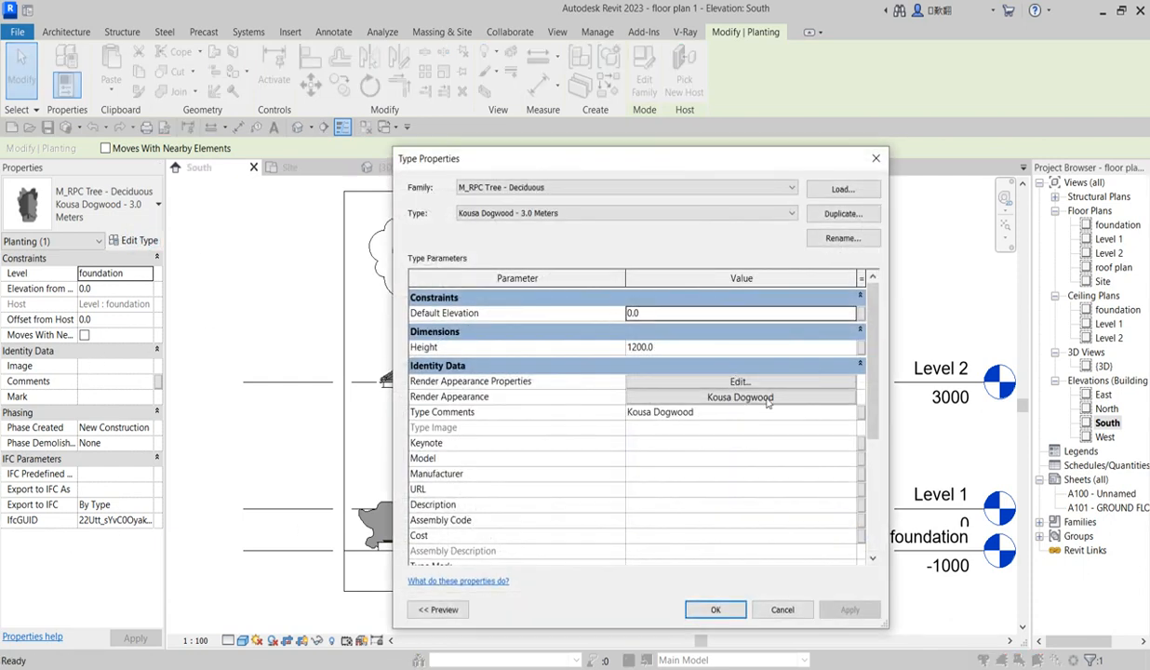
click(761, 397)
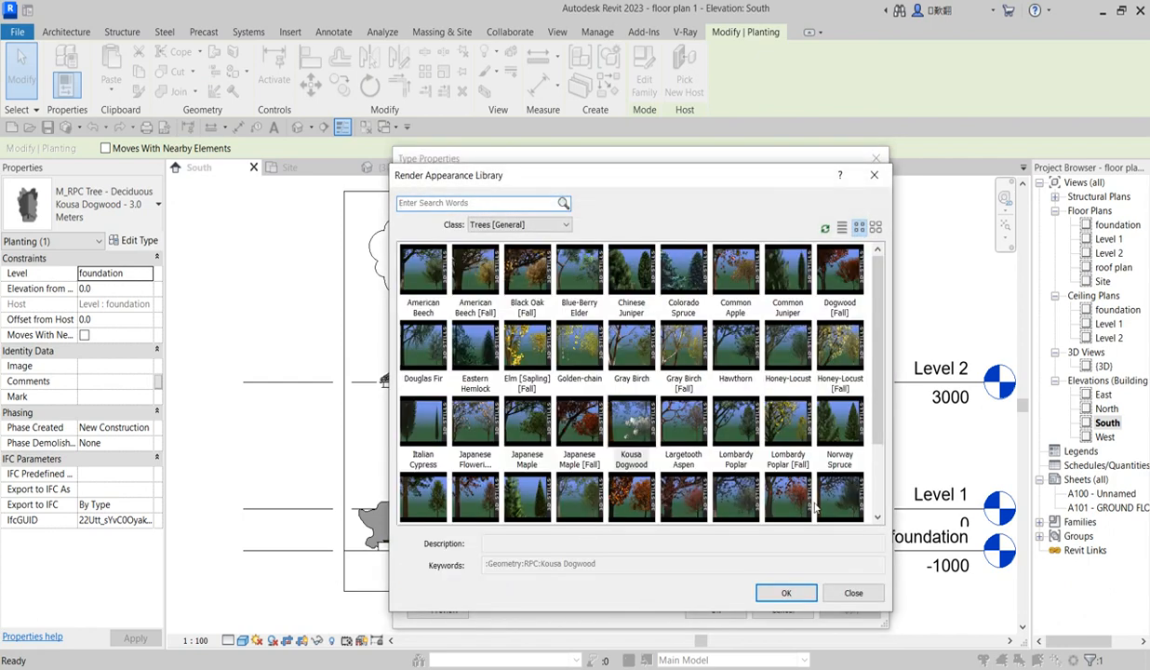
click(521, 224)
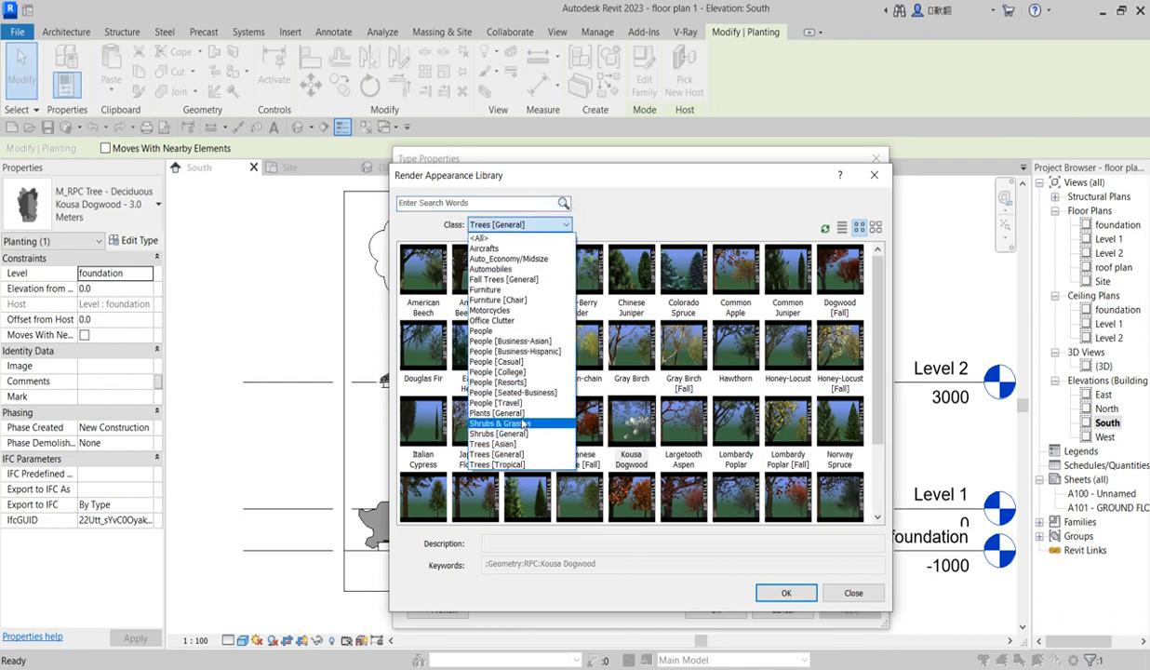
click(508, 425)
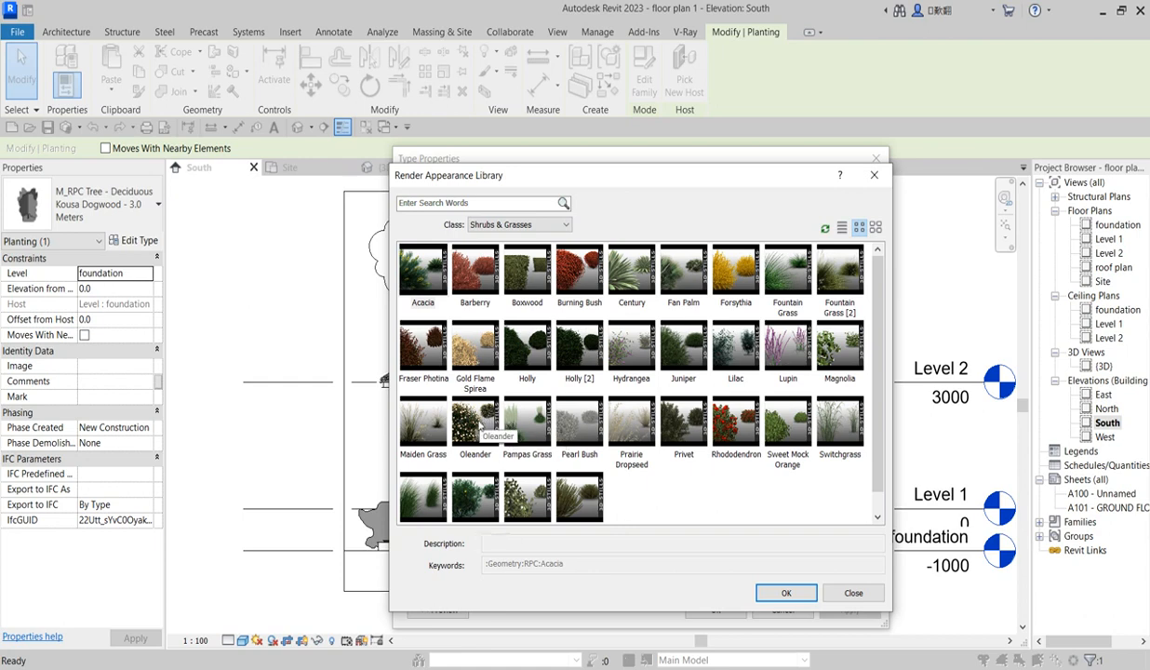
click(471, 429)
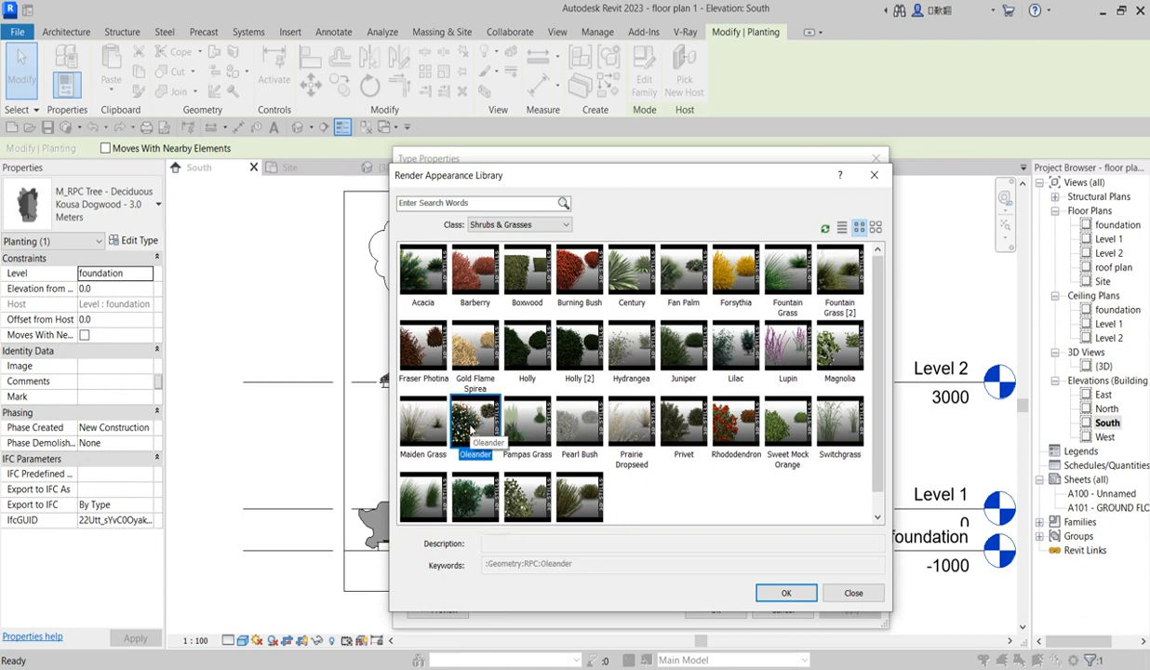
click(784, 593)
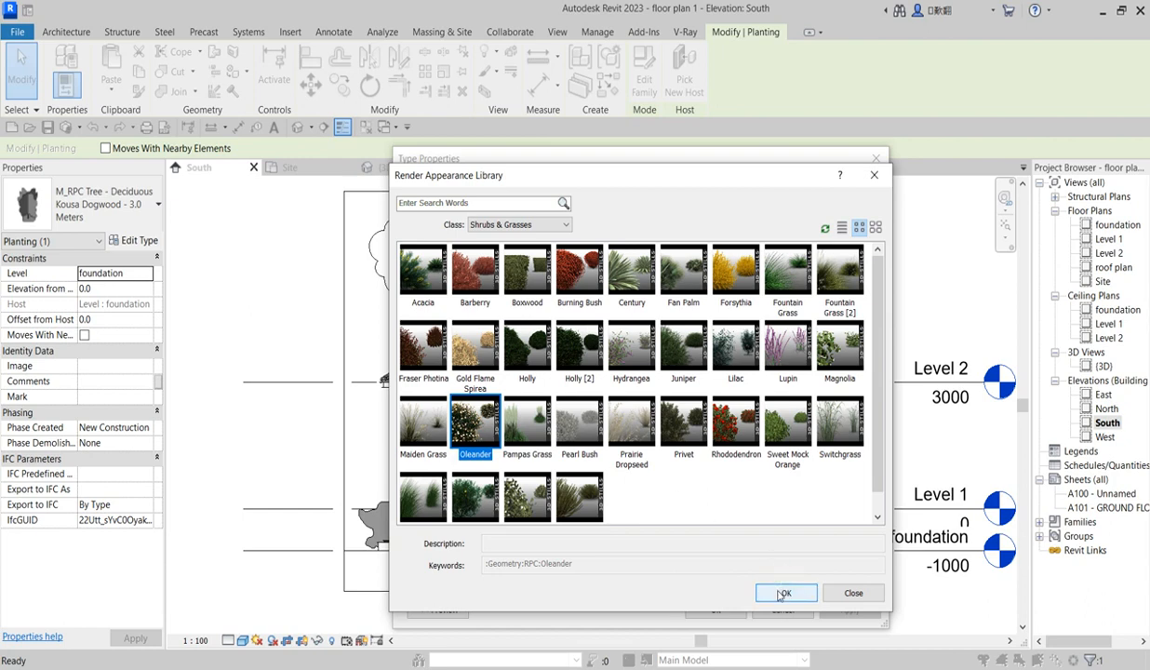
click(715, 610)
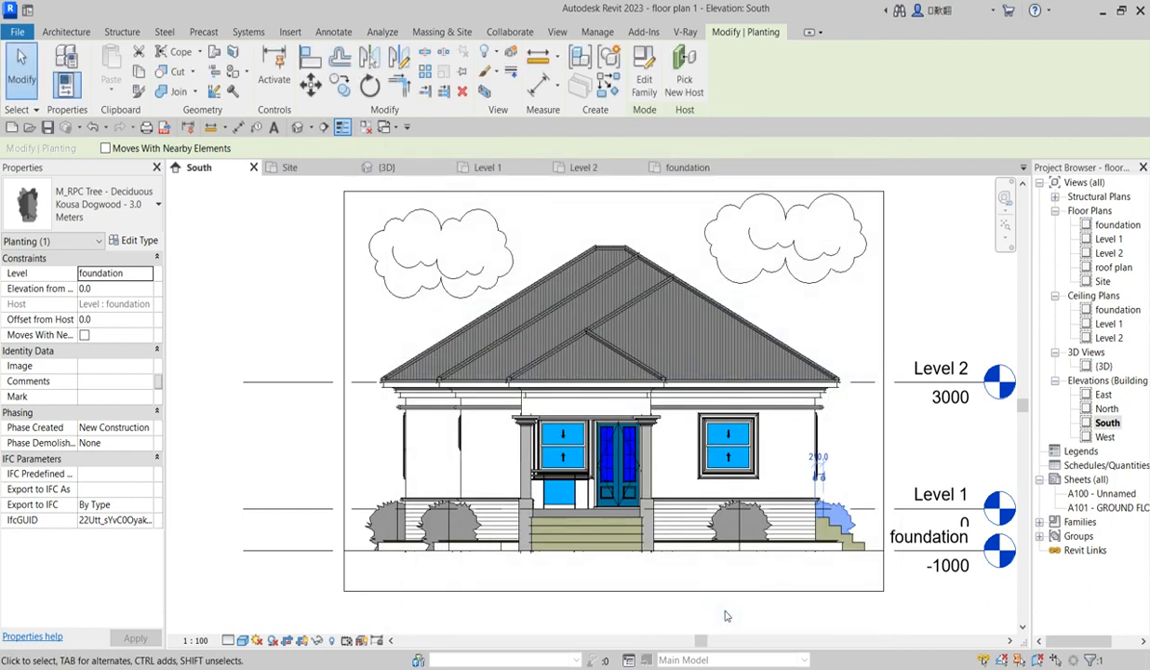
- Preview the South elevation in the Realistic visual style with and without shadows, and set it to Hidden Line
click(241, 641)
click(253, 623)
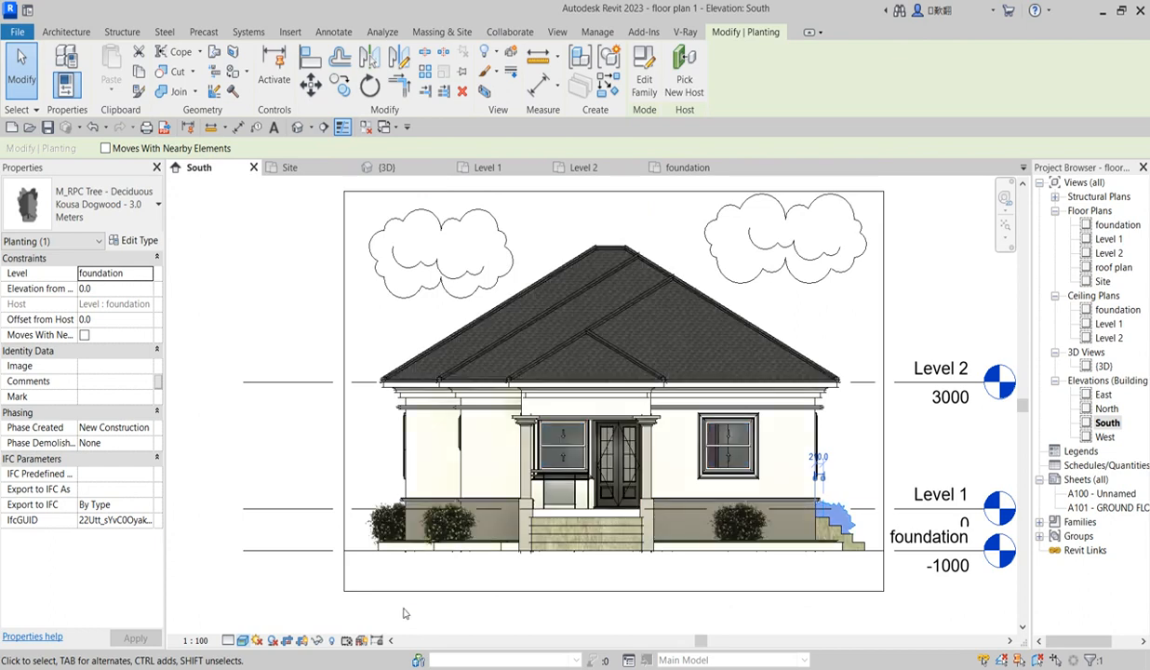
click(363, 427)
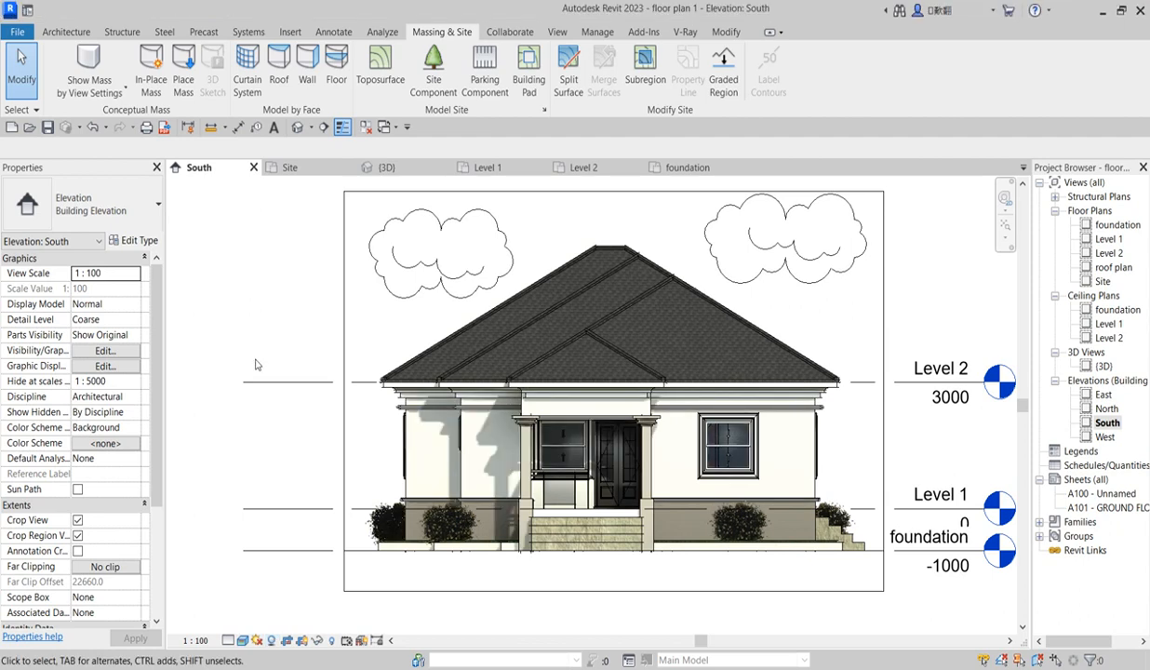
click(272, 641)
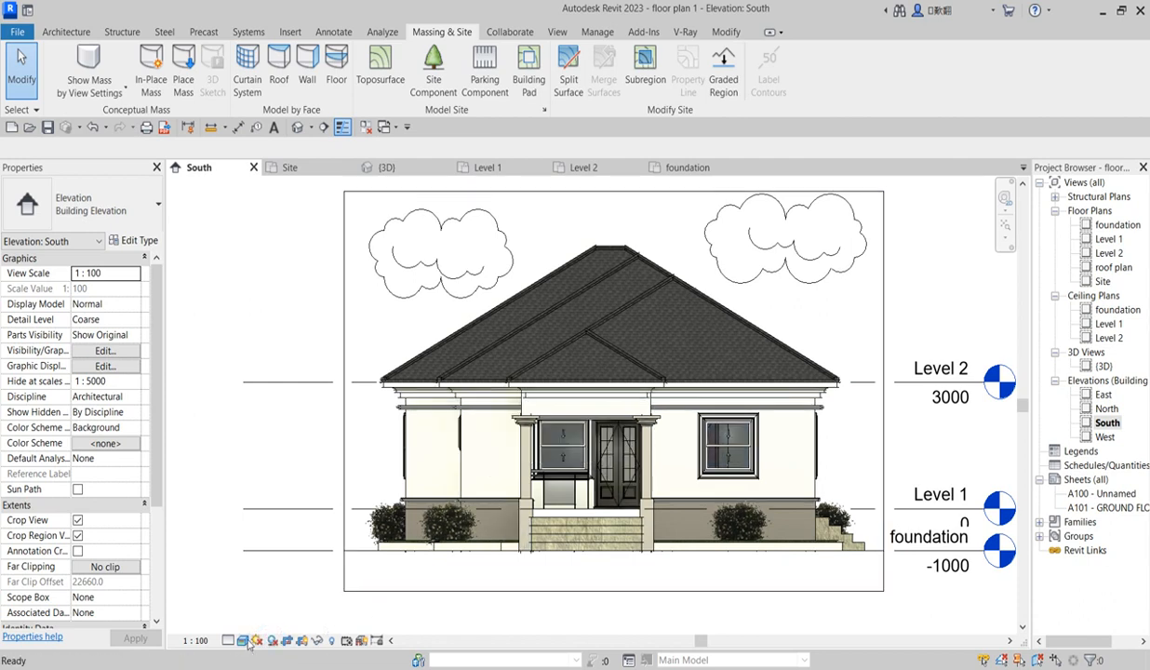
click(244, 640)
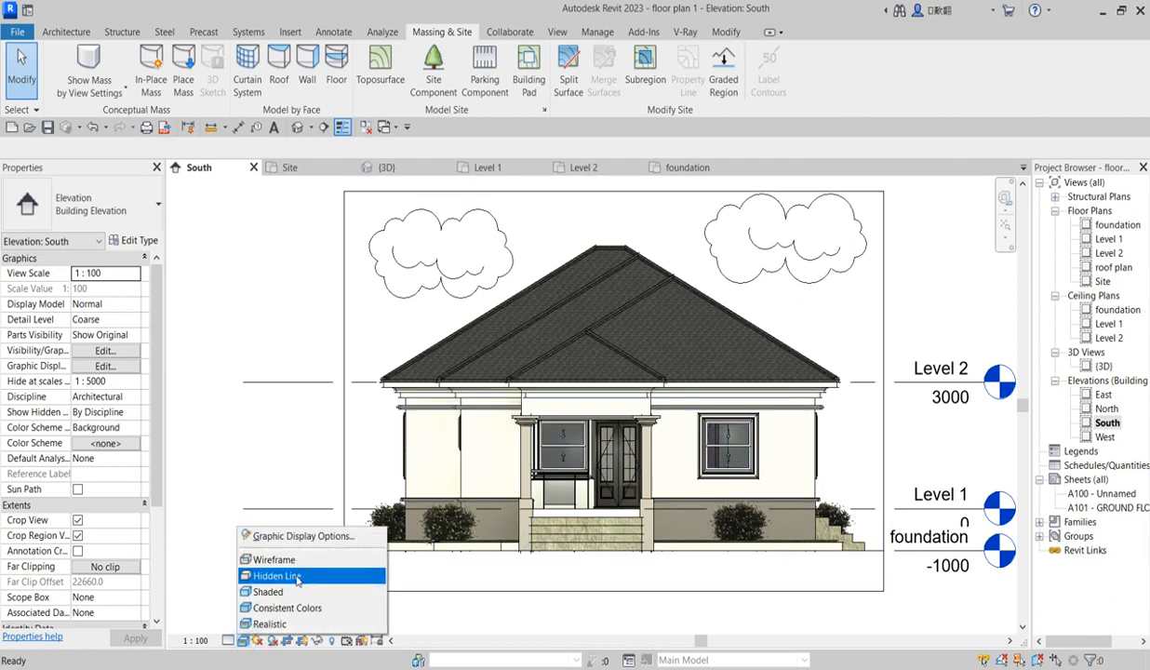
click(296, 577)
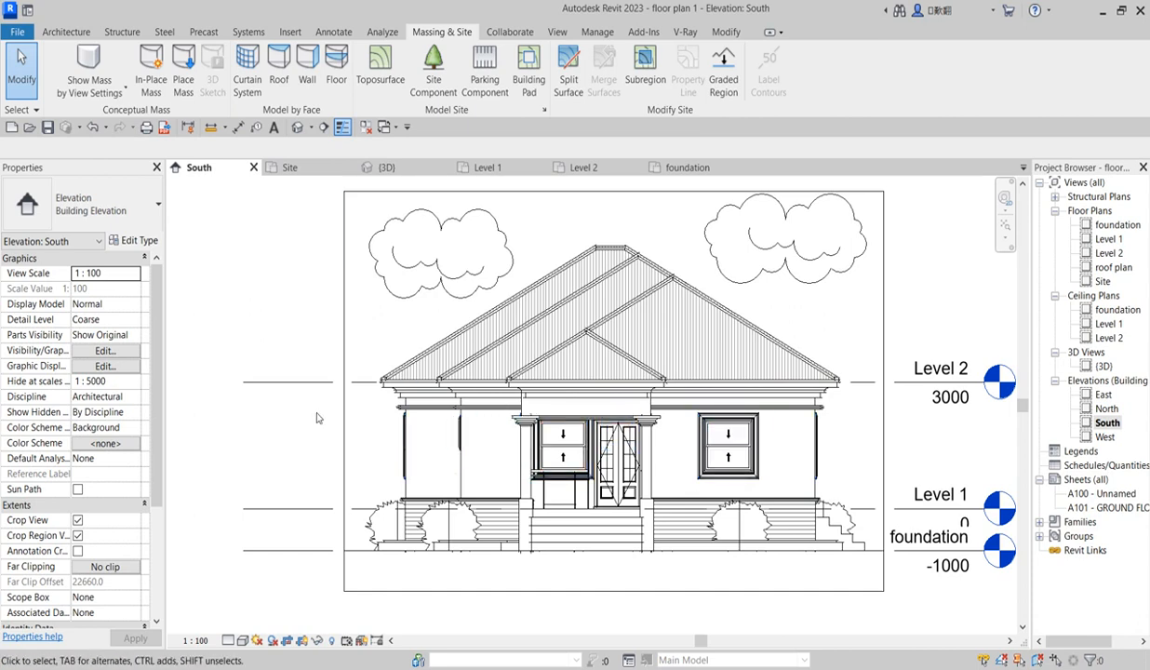
click(19, 32)
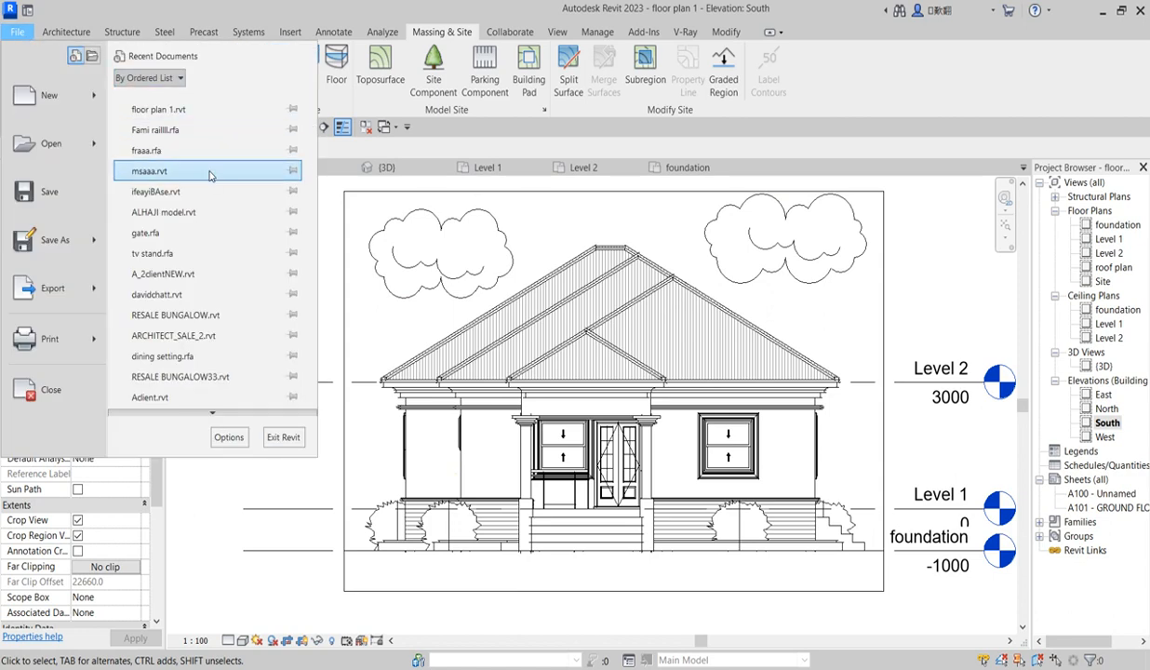
click(180, 316)
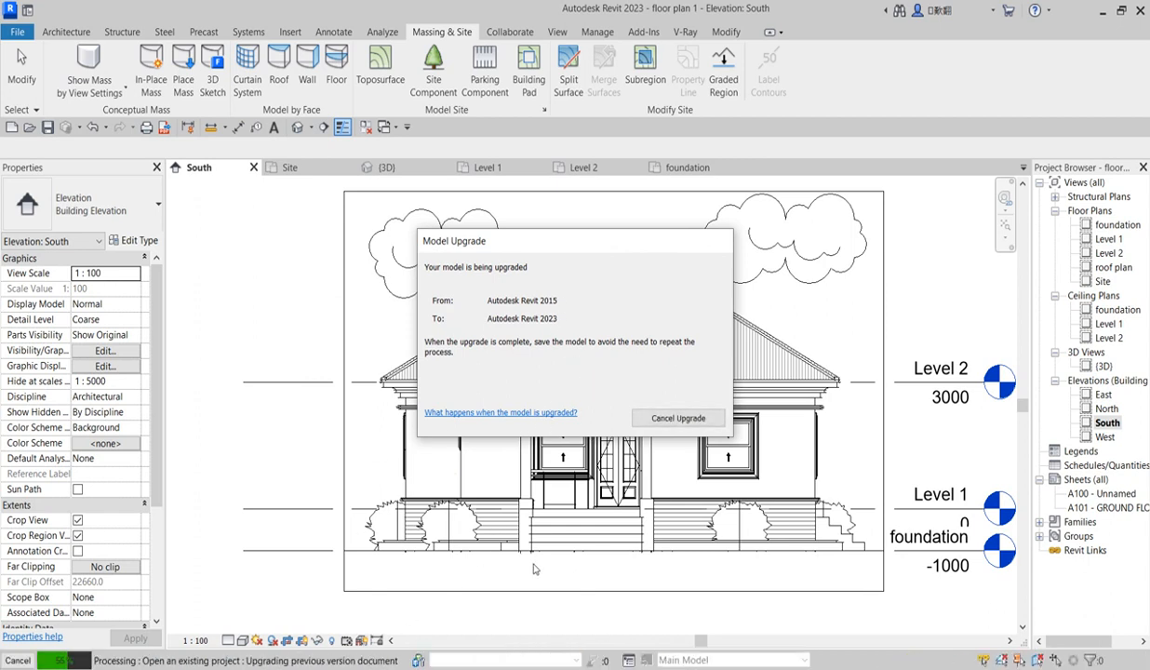
click(682, 418)
click(608, 345)
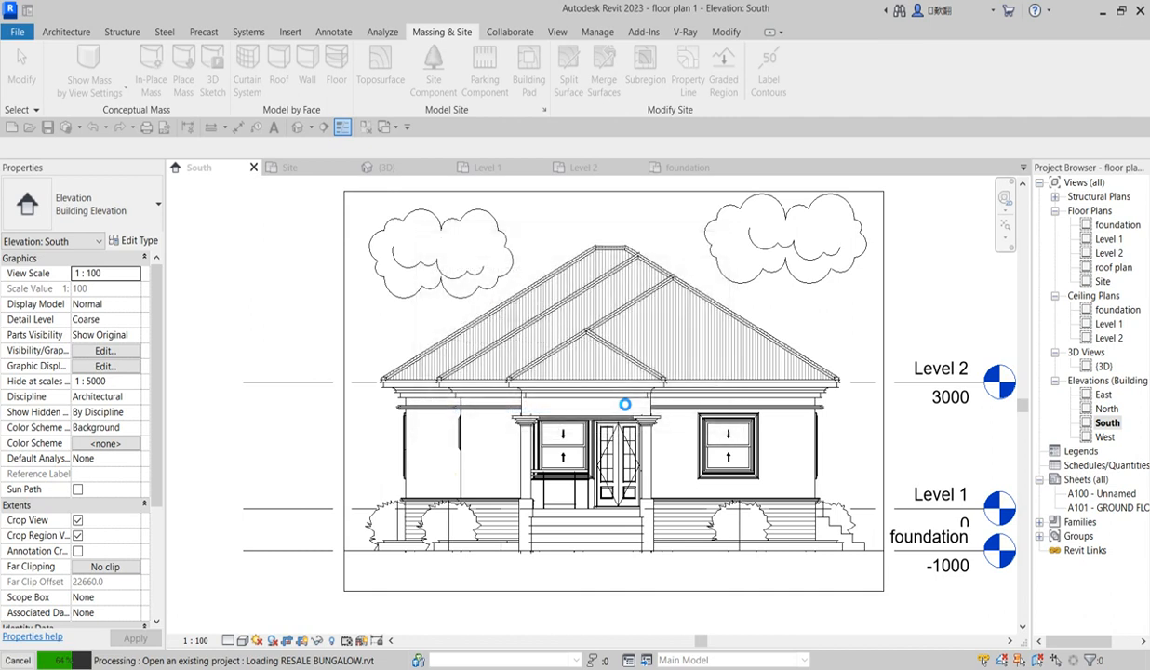
click(666, 345)
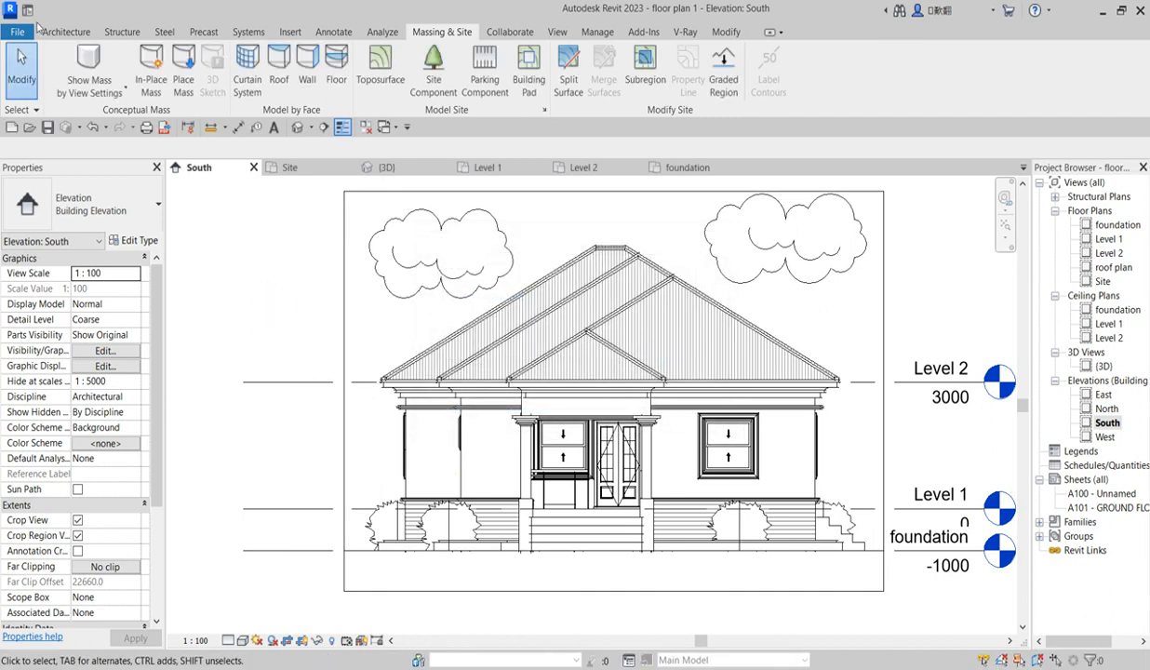
- Open the recent project ARCHITECT_SALE_2.rvt and inspect the planters at the house's front in its 3D view
click(18, 33)
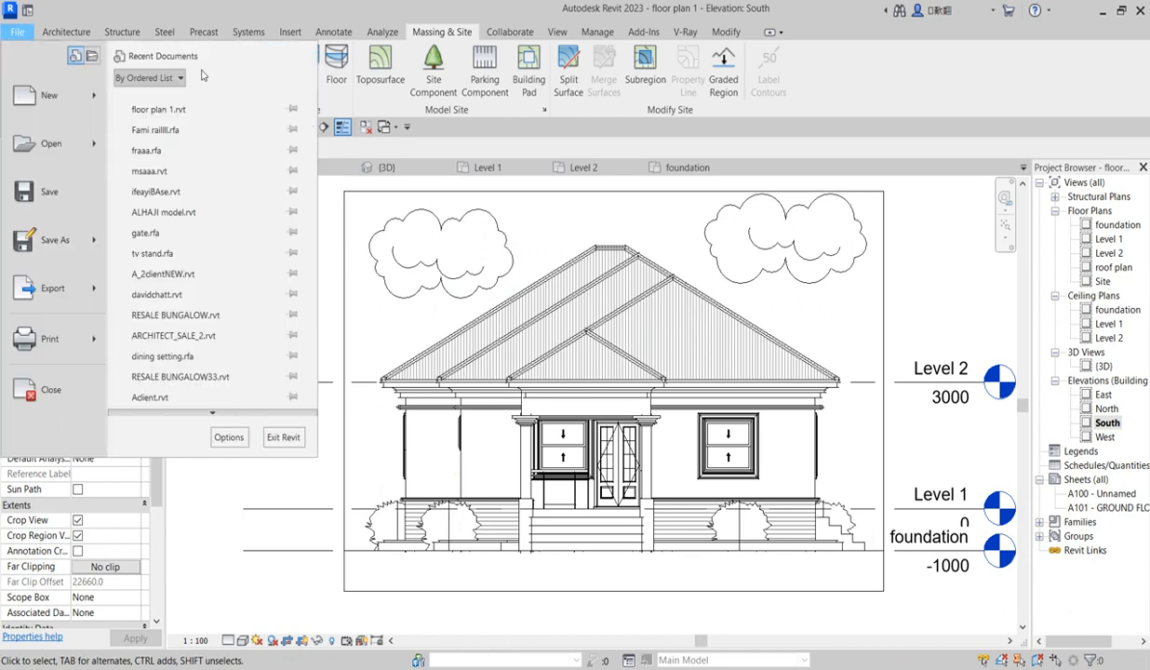
scroll(182, 301, down, 1)
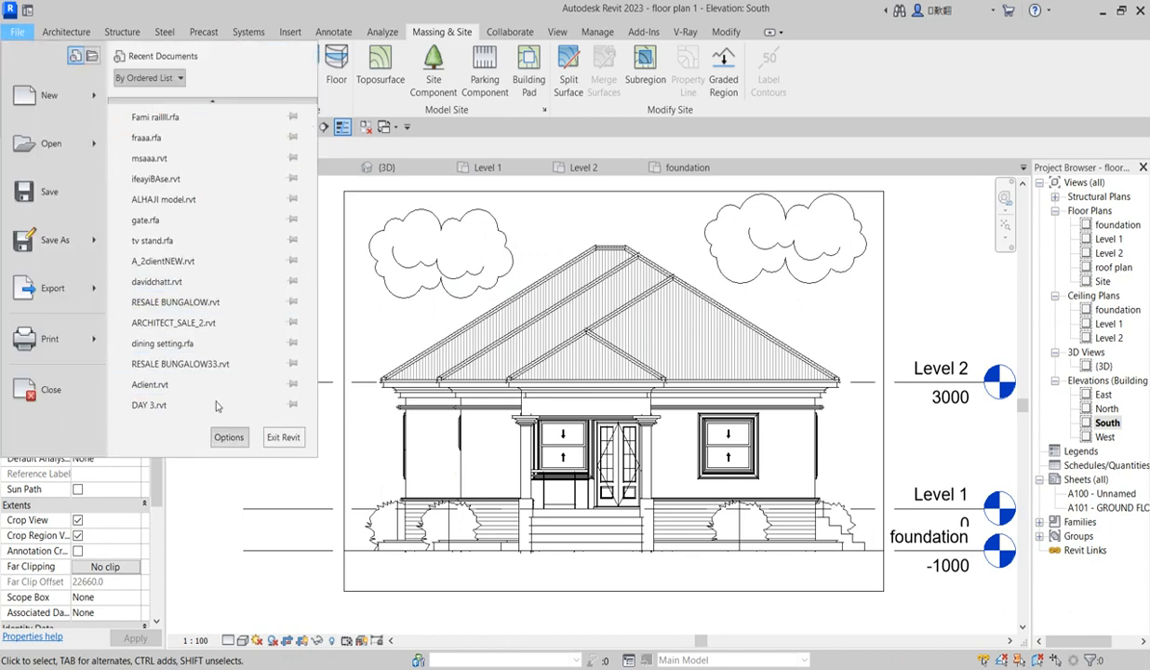
click(189, 323)
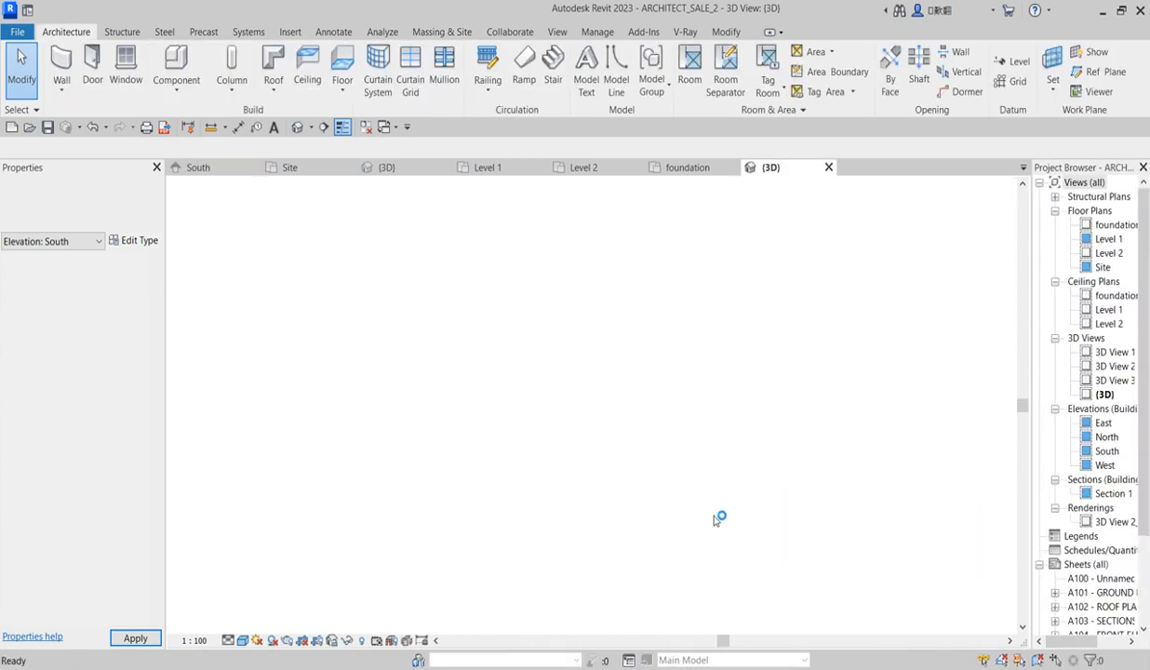
scroll(580, 558, up, 7)
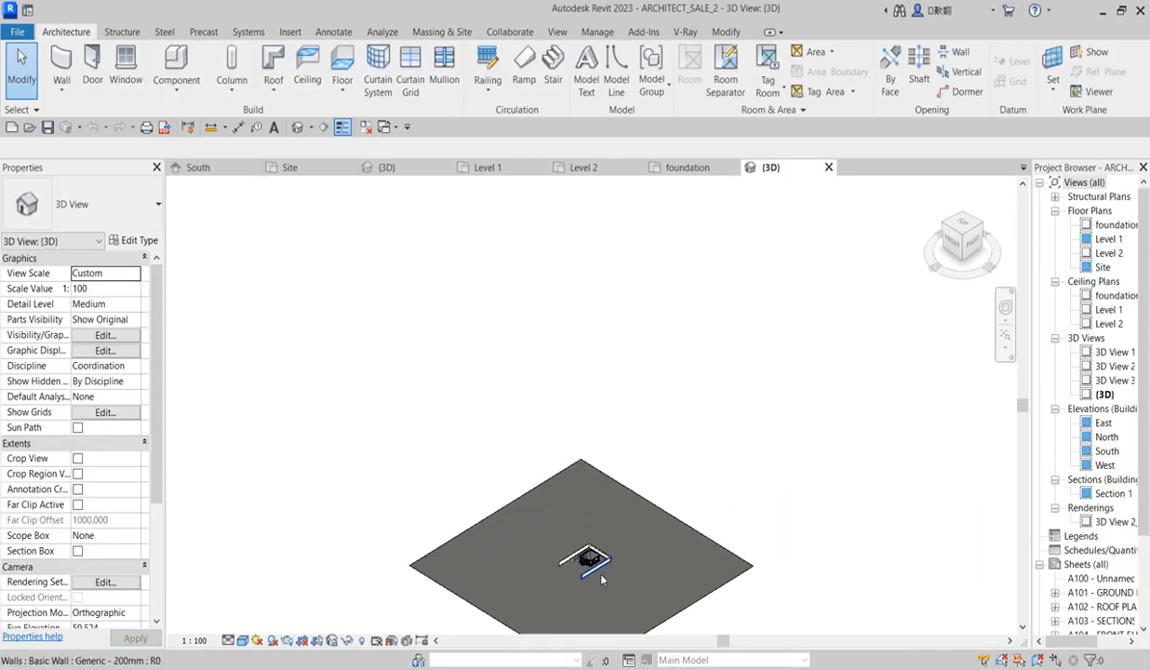
scroll(572, 593, up, 8)
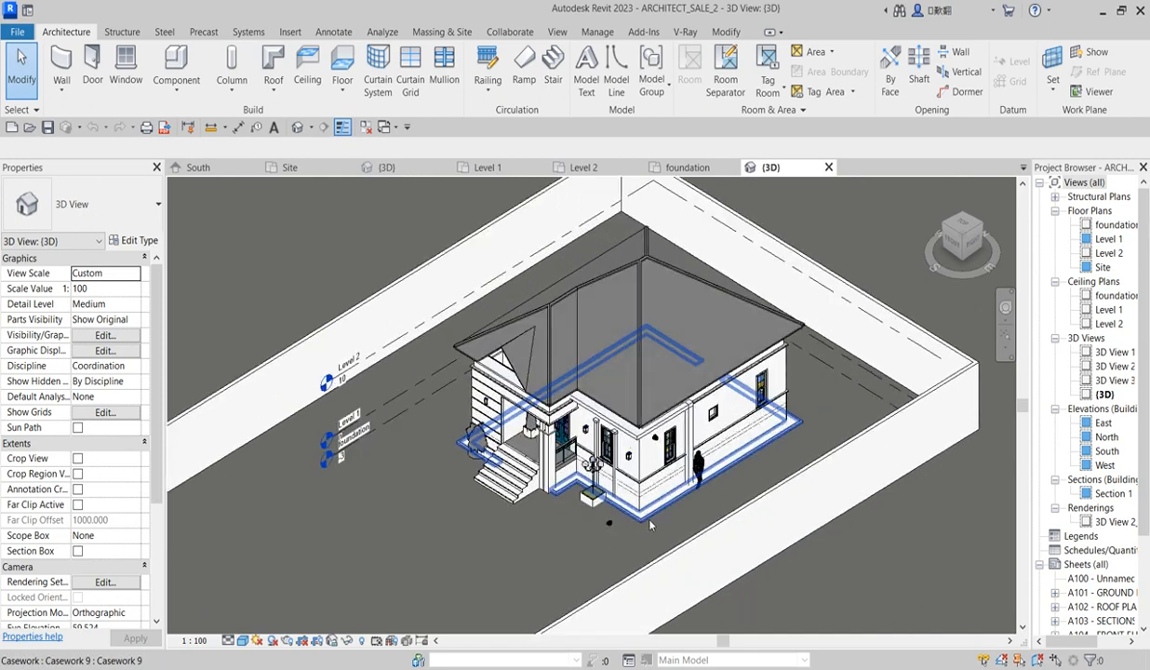
scroll(535, 493, up, 2)
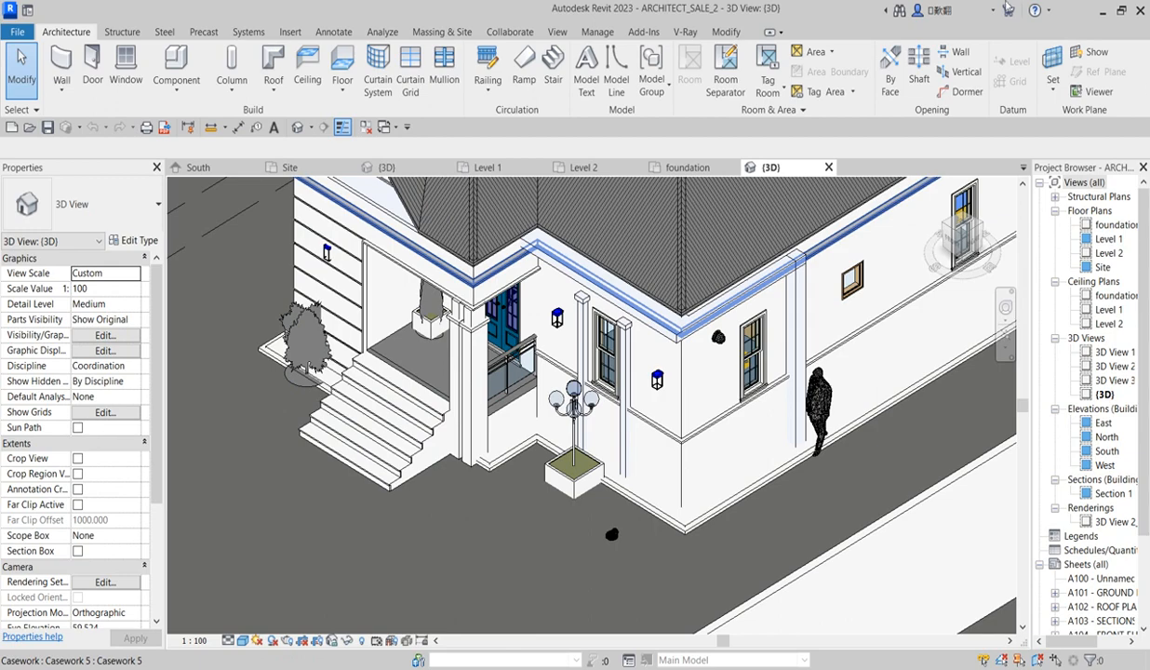
- In the Level 1 floor plan, select the entrance porch planter with its tree, the tree outside the toilet wall, and the adjacent wall light
double_click(1107, 239)
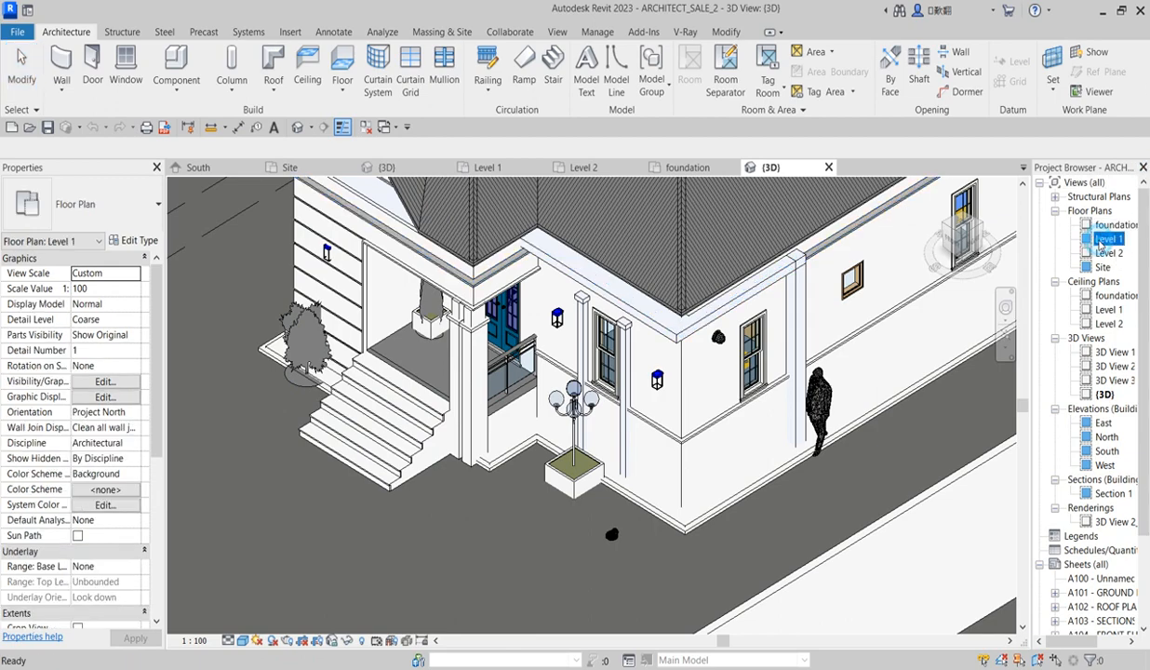
scroll(530, 356, up, 8)
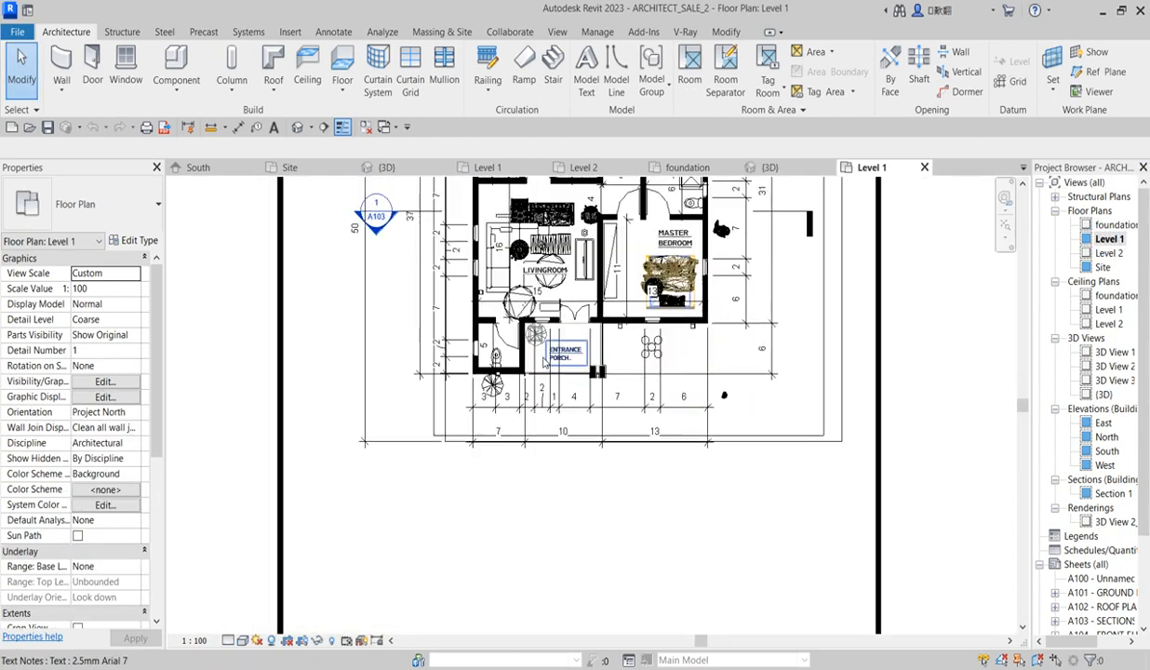
scroll(529, 356, up, 3)
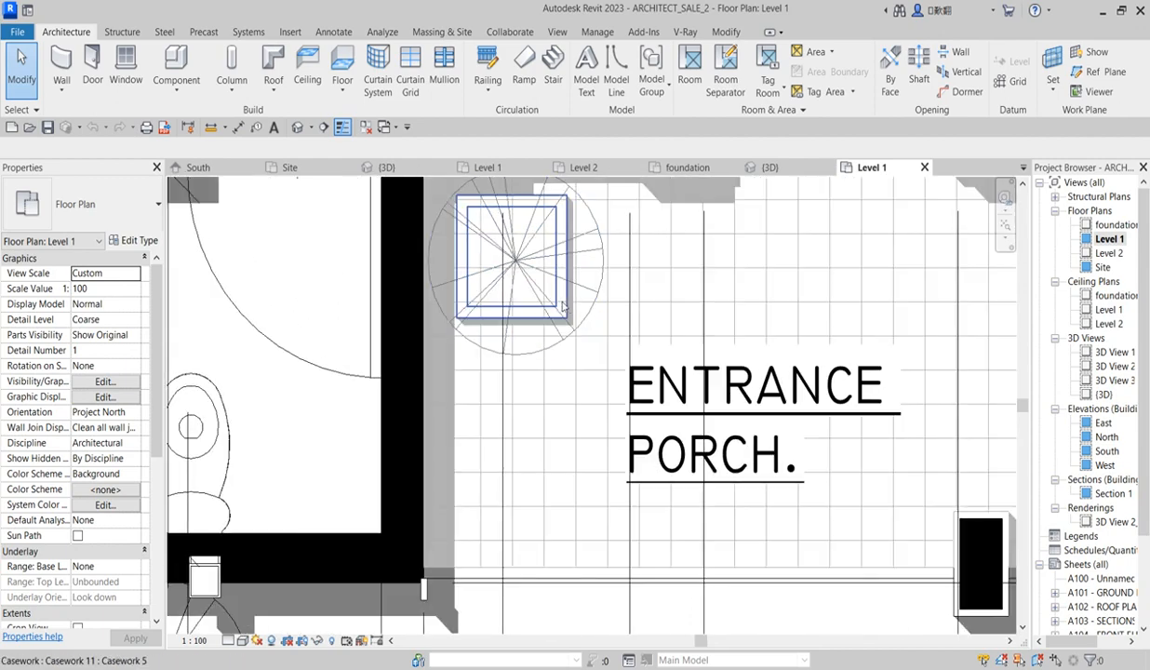
click(549, 294)
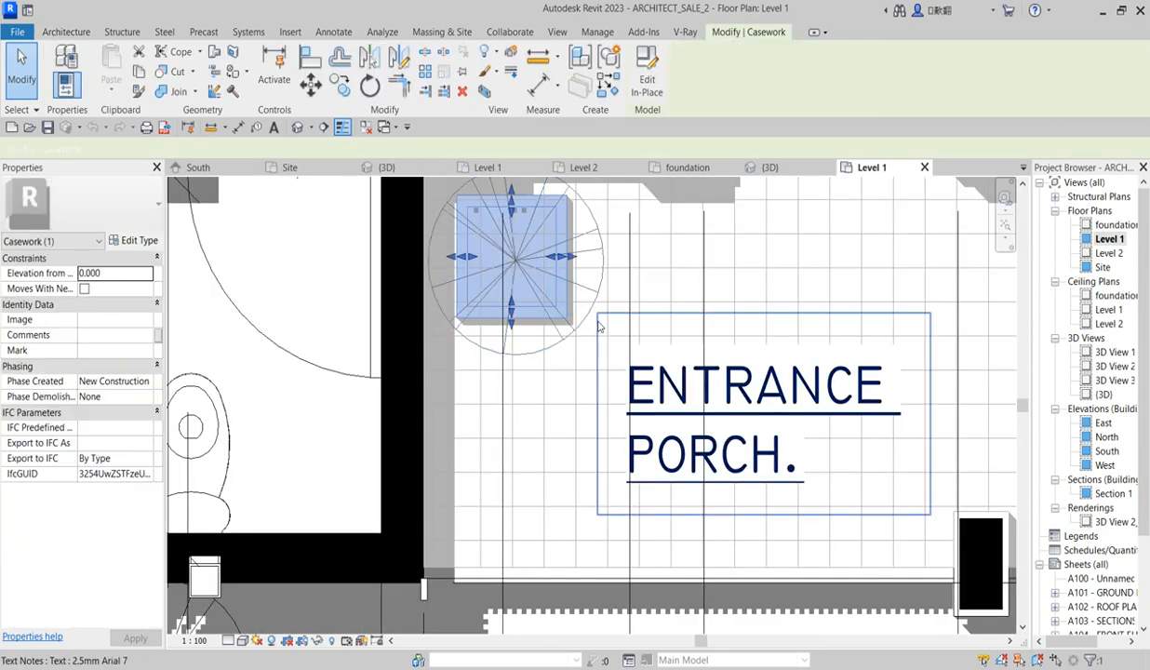
ctrl+click(586, 321)
scroll(558, 355, down, 3)
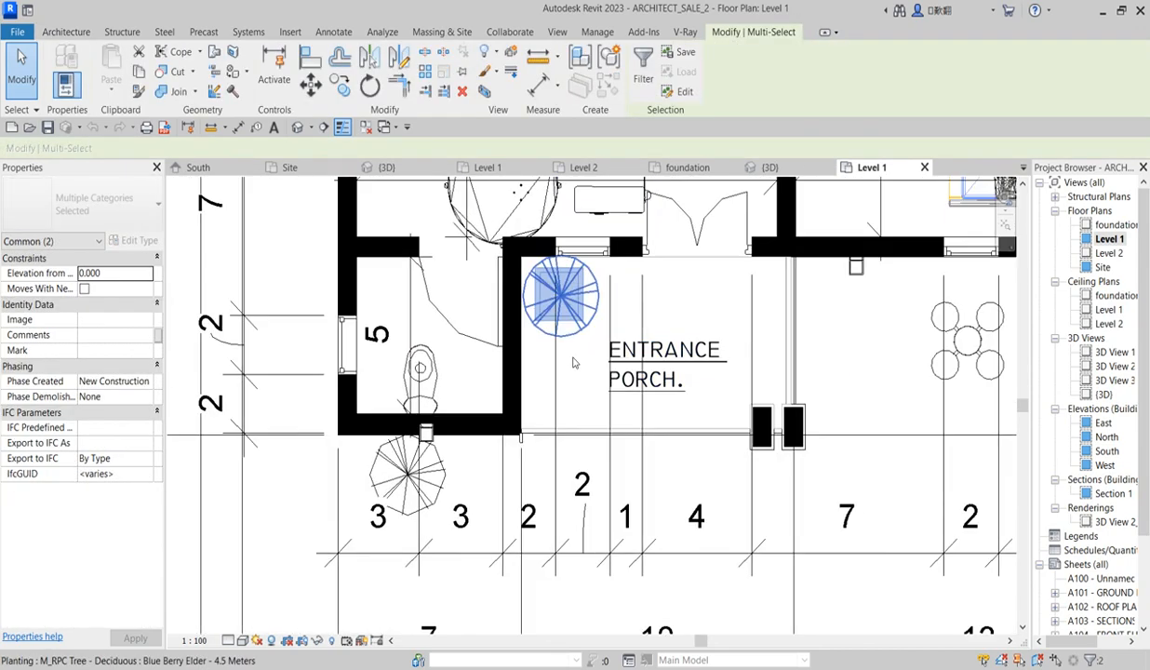
scroll(450, 465, up, 2)
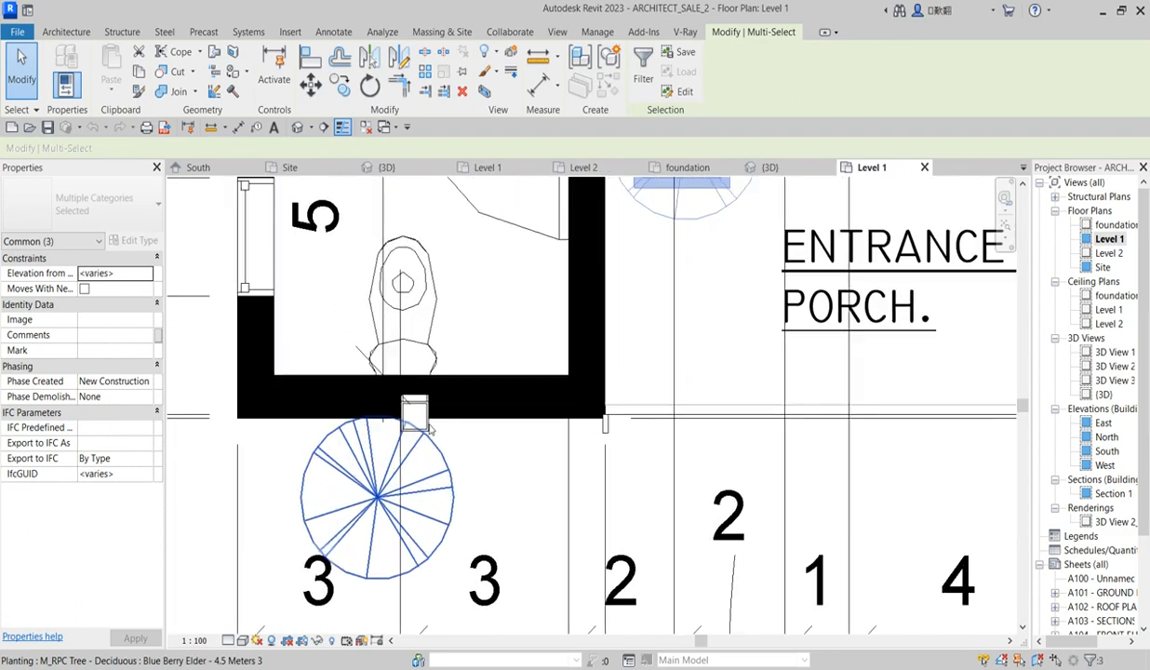
ctrl+click(419, 411)
scroll(443, 435, down, 3)
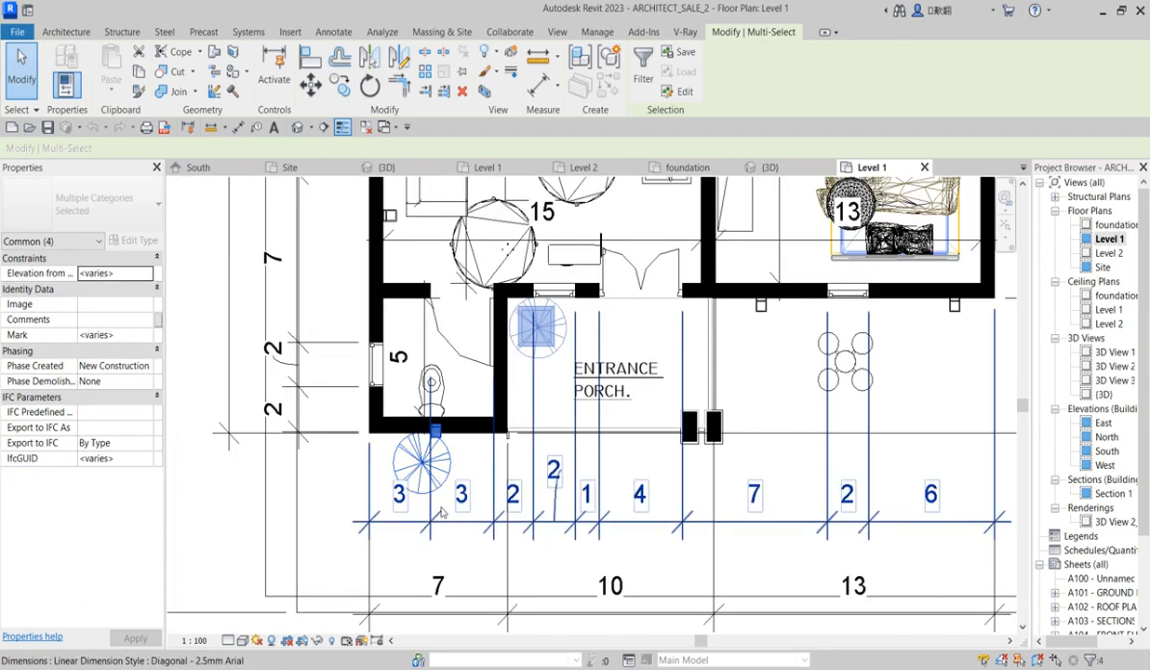
- Add the wall light just right of the entrance porch and the four-globe lamp post group to the selection
scroll(454, 479, up, 2)
scroll(654, 530, down, 1)
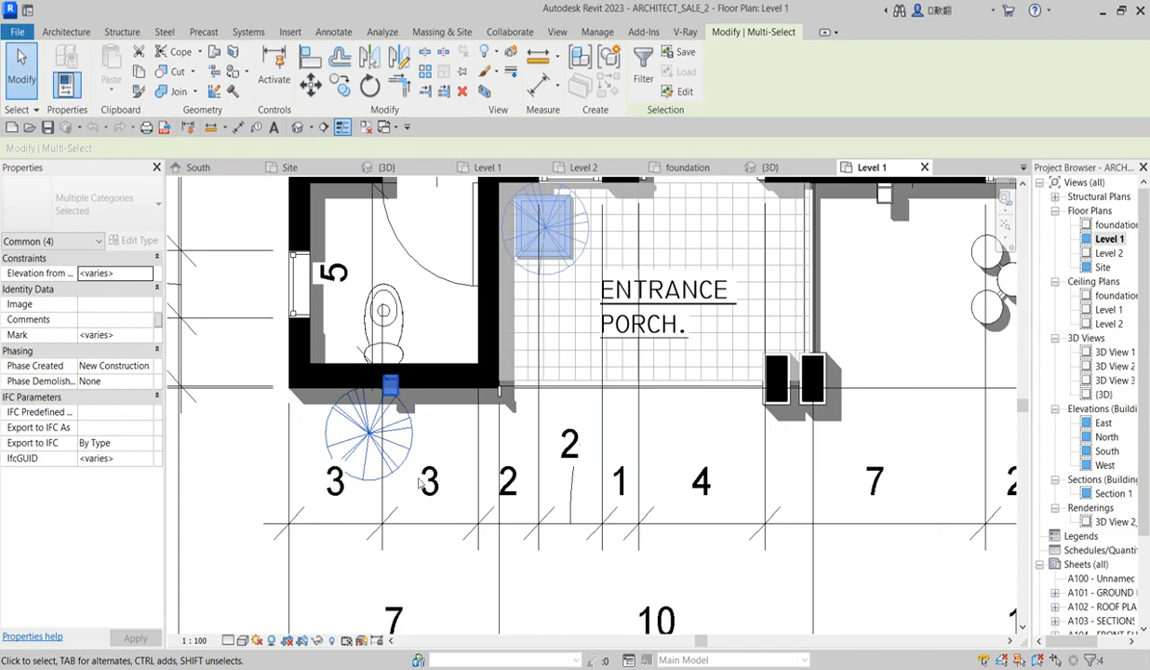
scroll(642, 465, down, 2)
scroll(629, 378, up, 3)
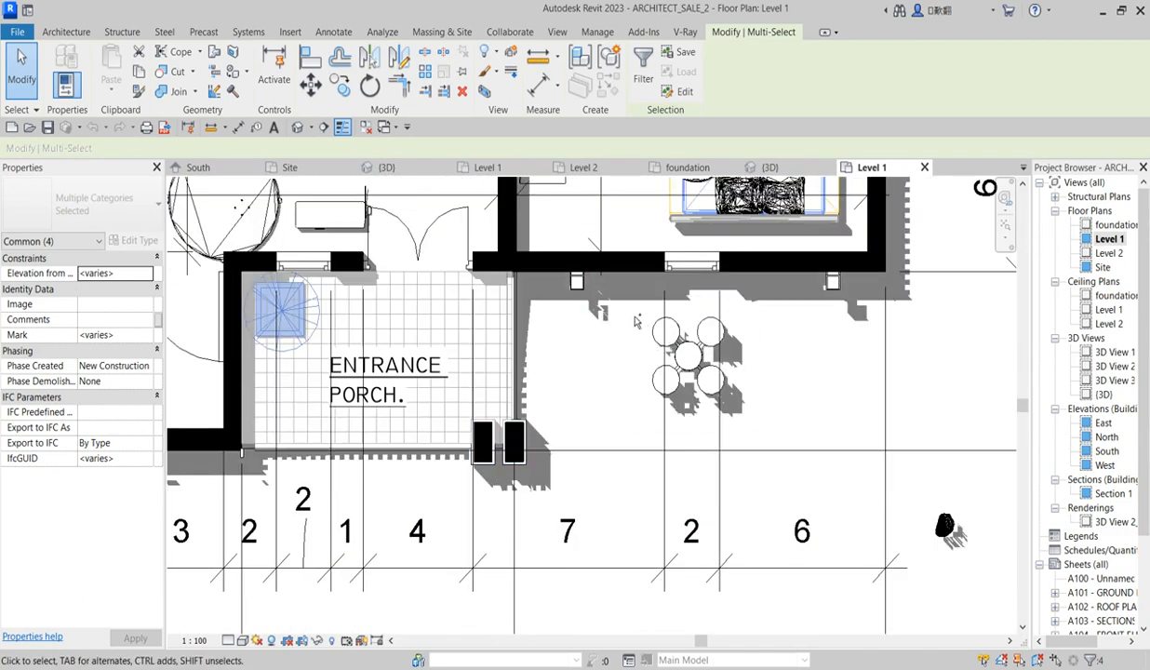
scroll(619, 321, up, 3)
ctrl+click(558, 260)
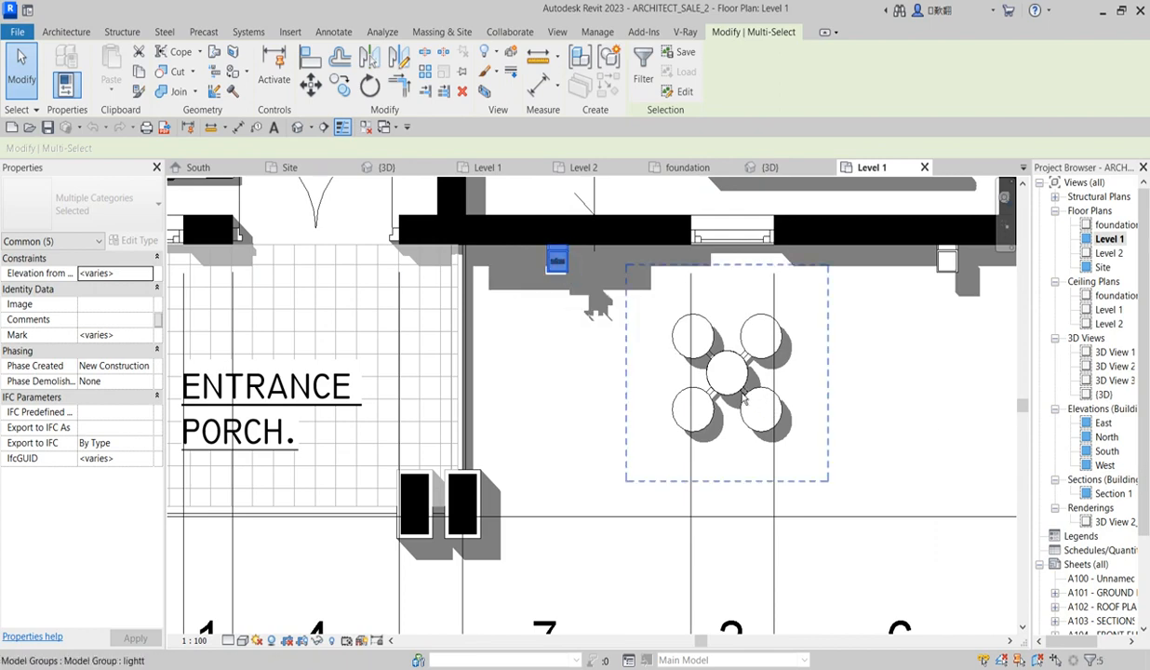
ctrl+click(726, 377)
- In the South elevation, add the planter box beneath the lamp post to the selection and copy all selected elements to the clipboard
double_click(1106, 452)
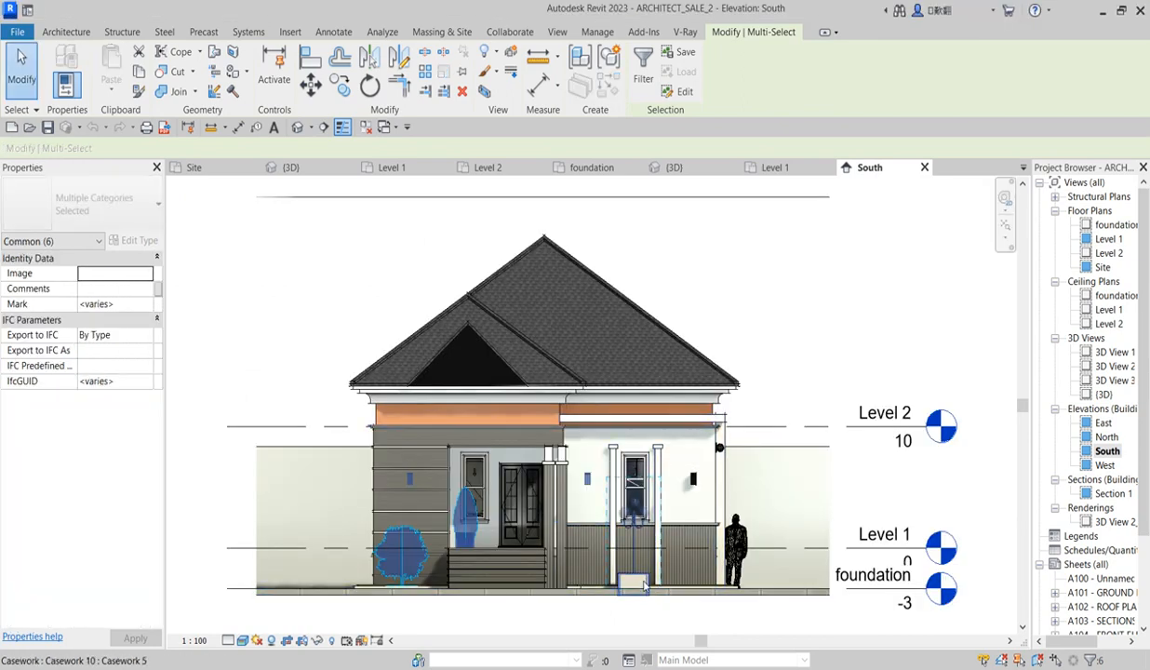
drag(588, 557, 679, 606)
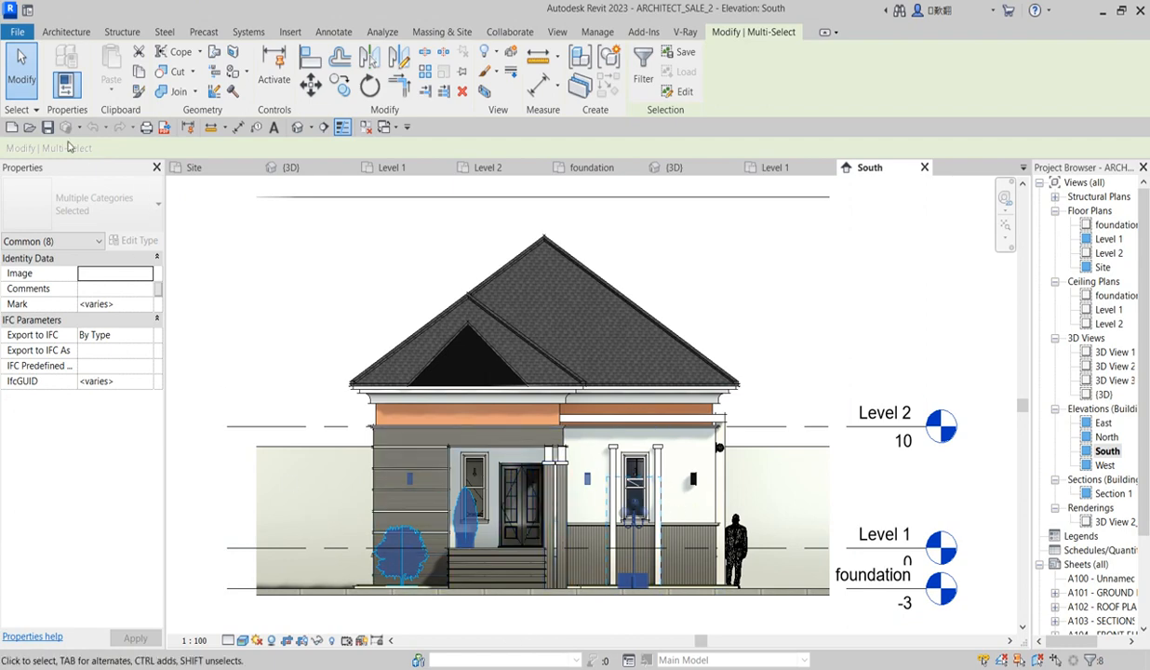
click(137, 72)
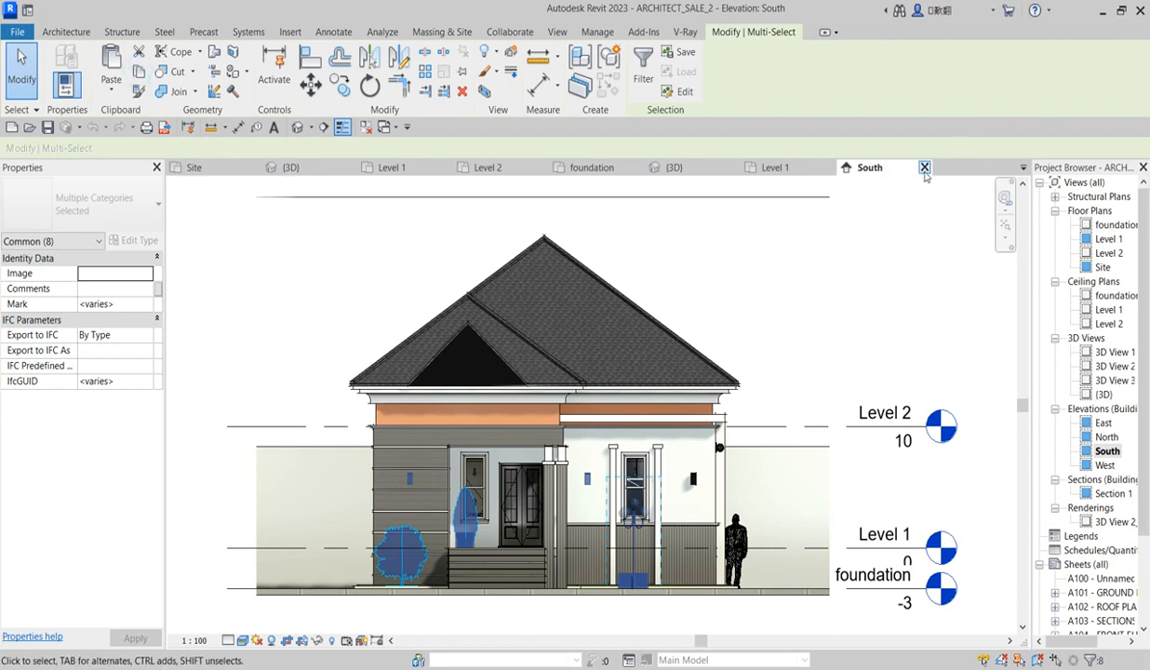
- Close the South elevation view and return to the floor plan 1.rvt project
click(924, 168)
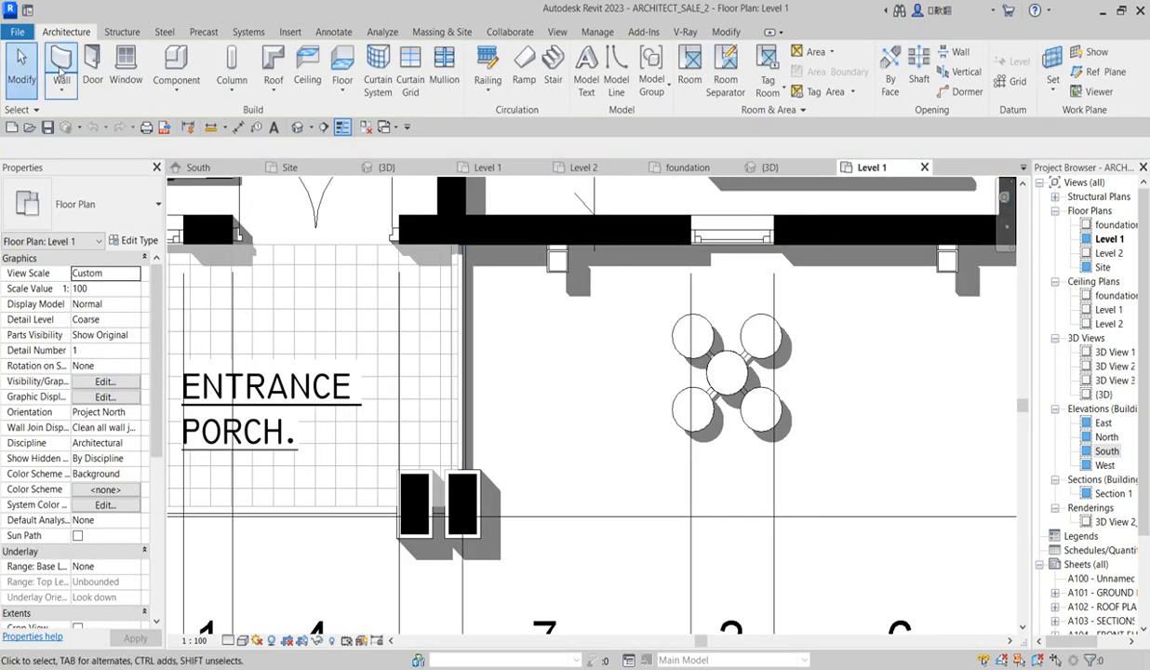
click(17, 32)
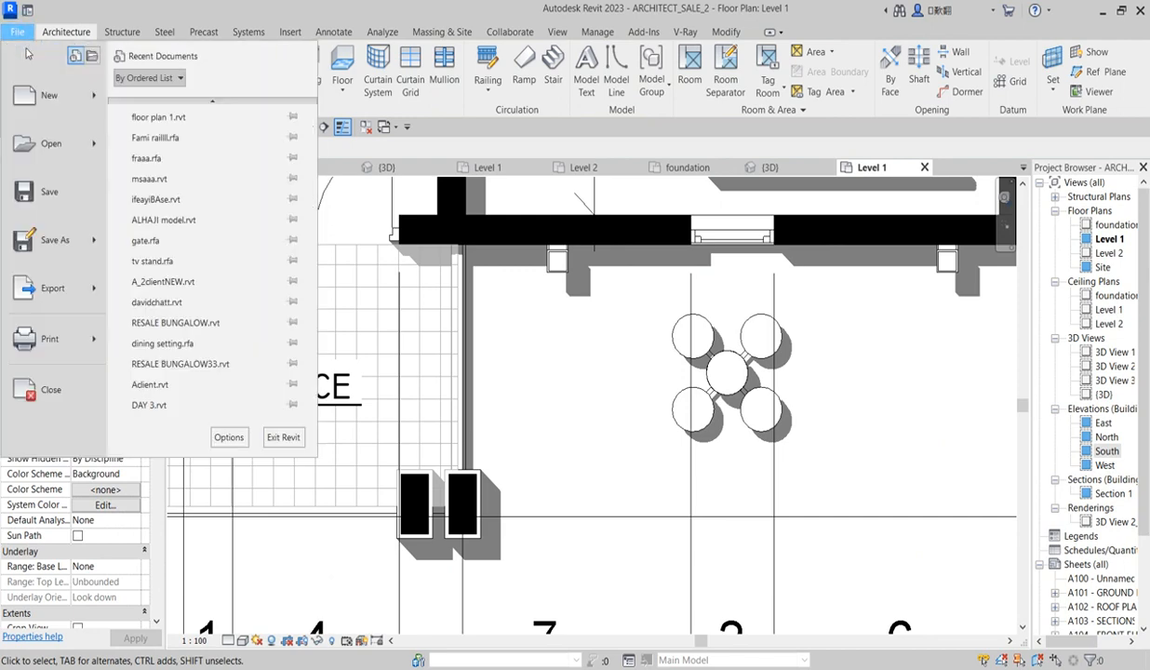
click(154, 116)
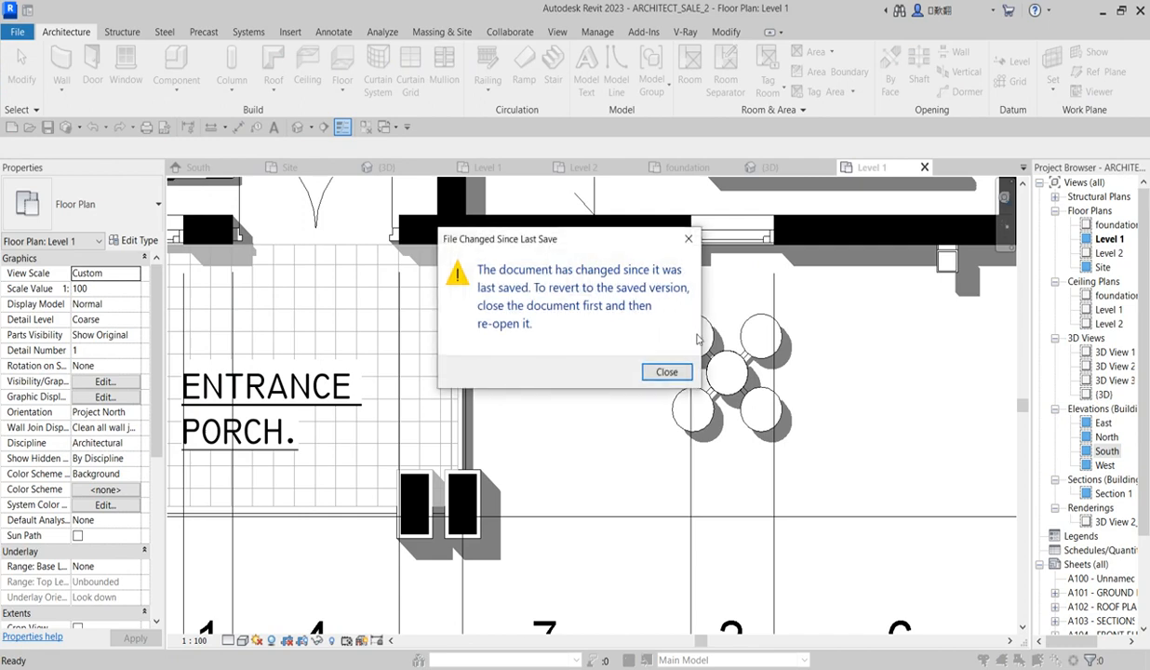
click(666, 372)
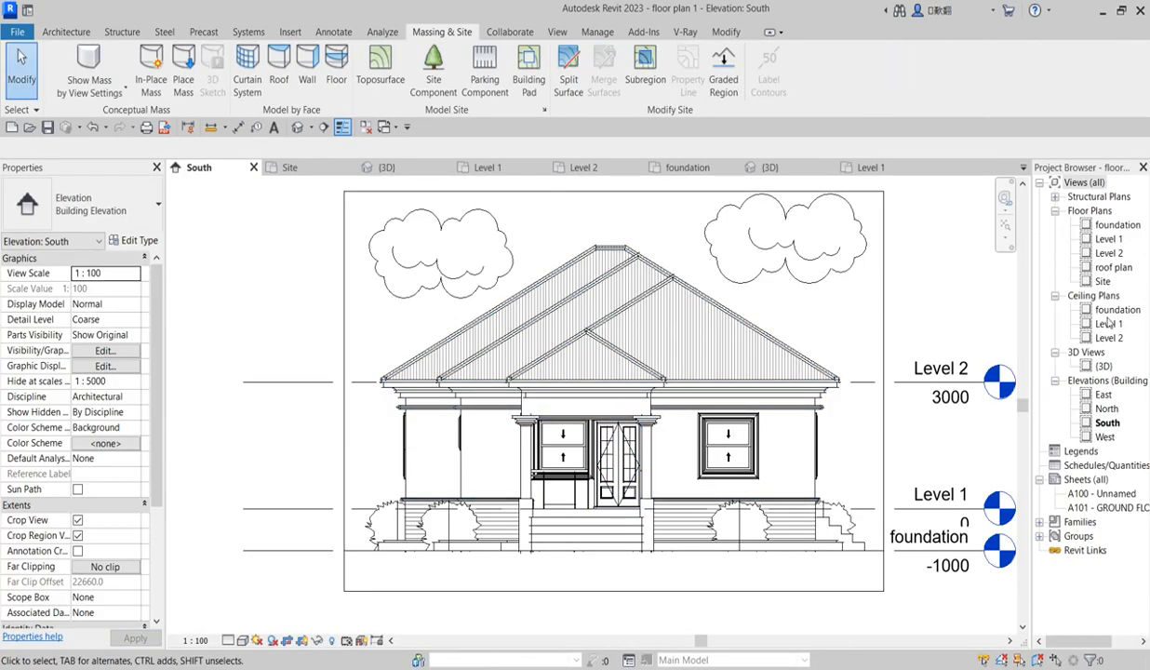
- Paste the copied elements into the foundation floor plan, accept the duplicate types, and place them in the empty area to the right of the house
double_click(1107, 244)
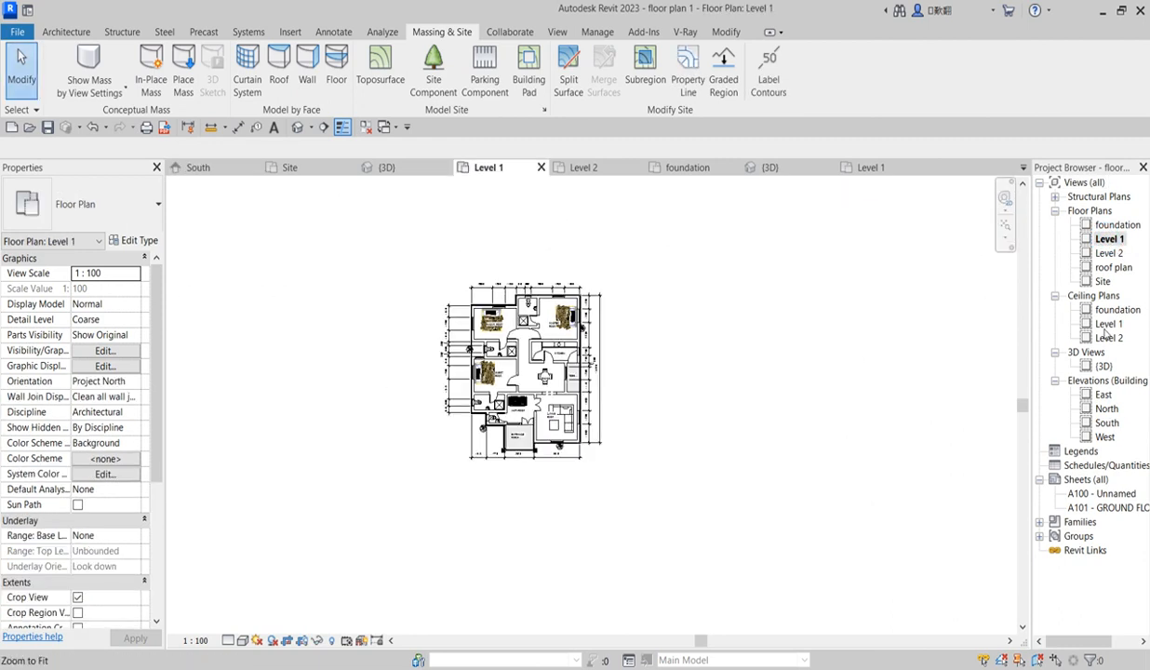
double_click(1115, 226)
scroll(410, 525, down, 4)
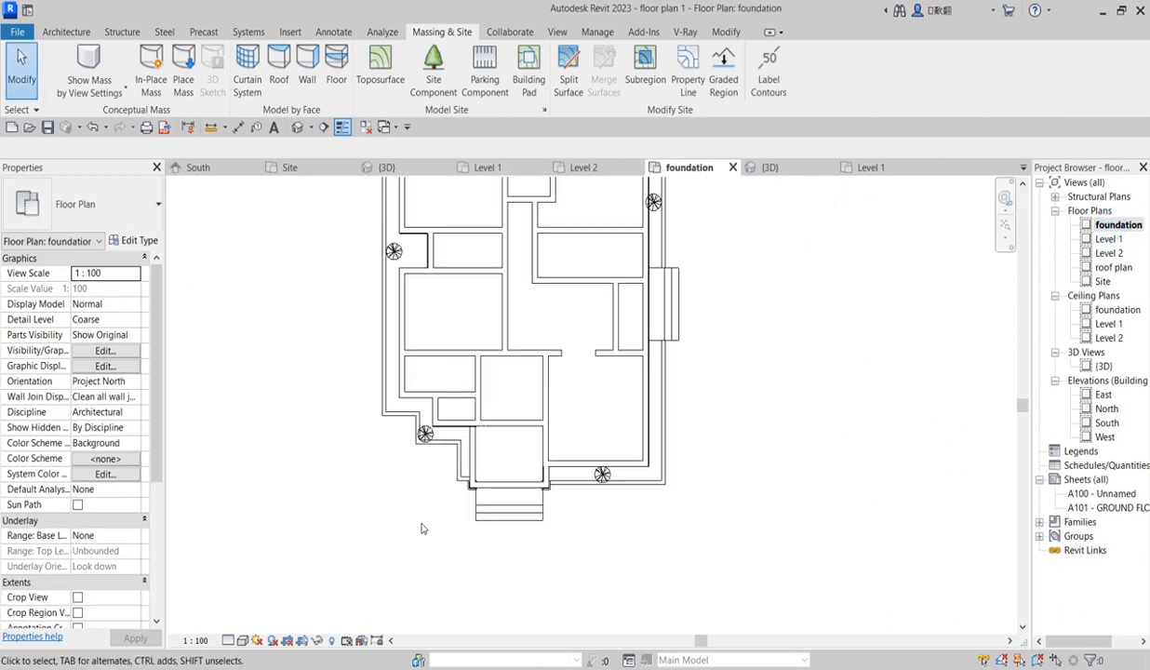
scroll(647, 512, down, 1)
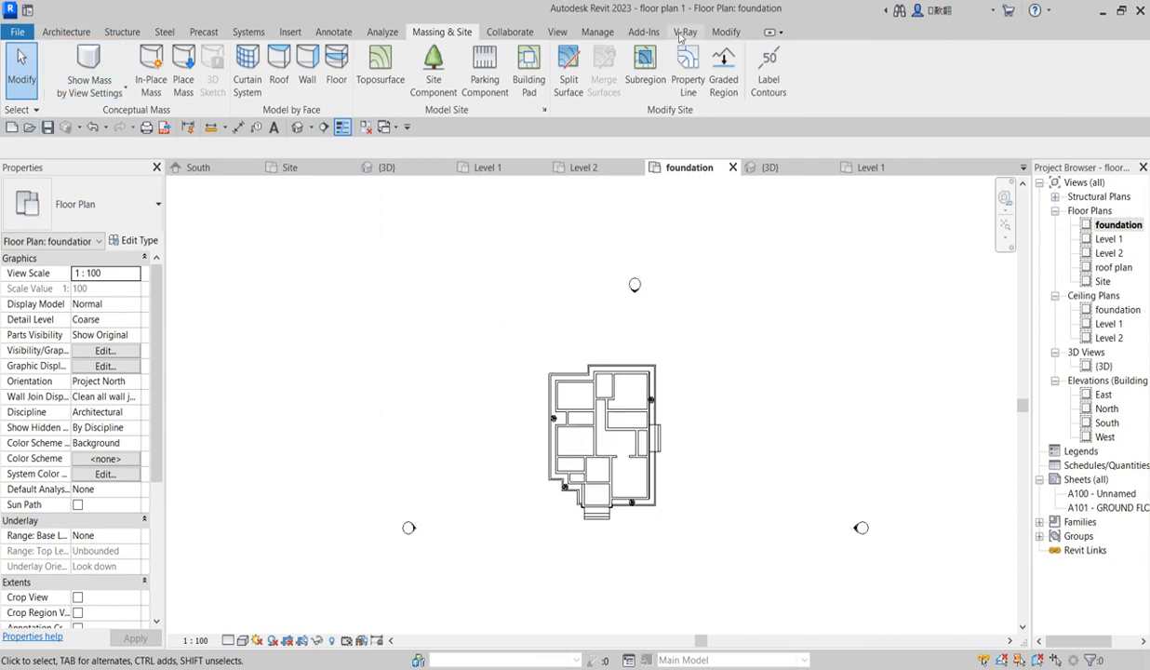
click(726, 31)
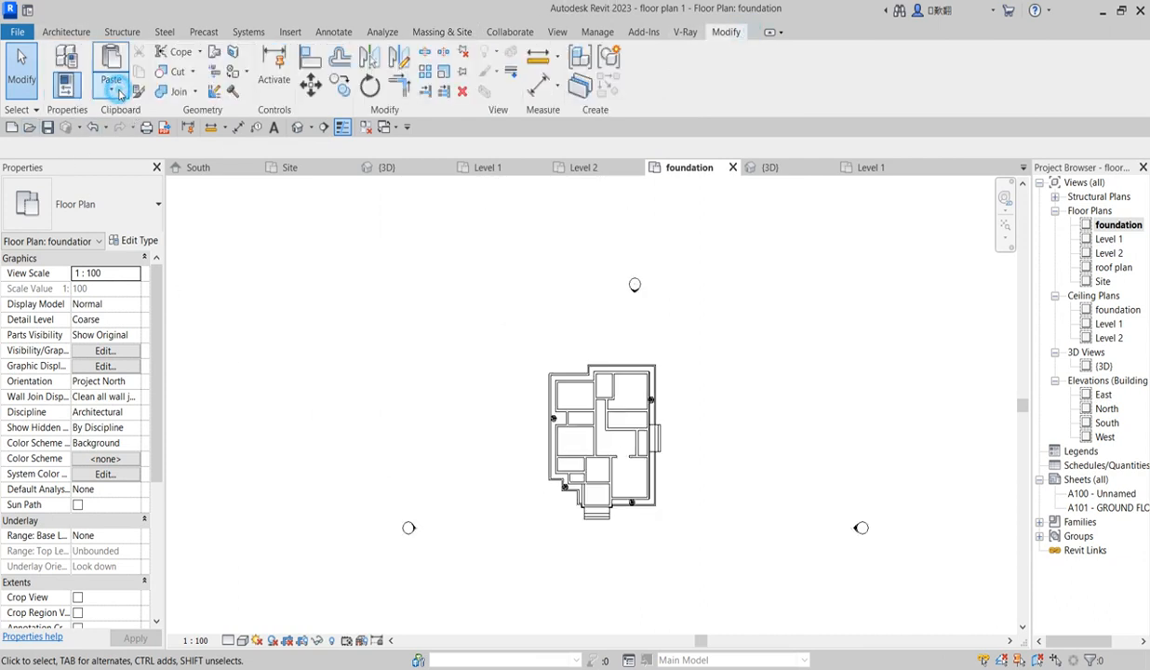
click(119, 94)
click(179, 114)
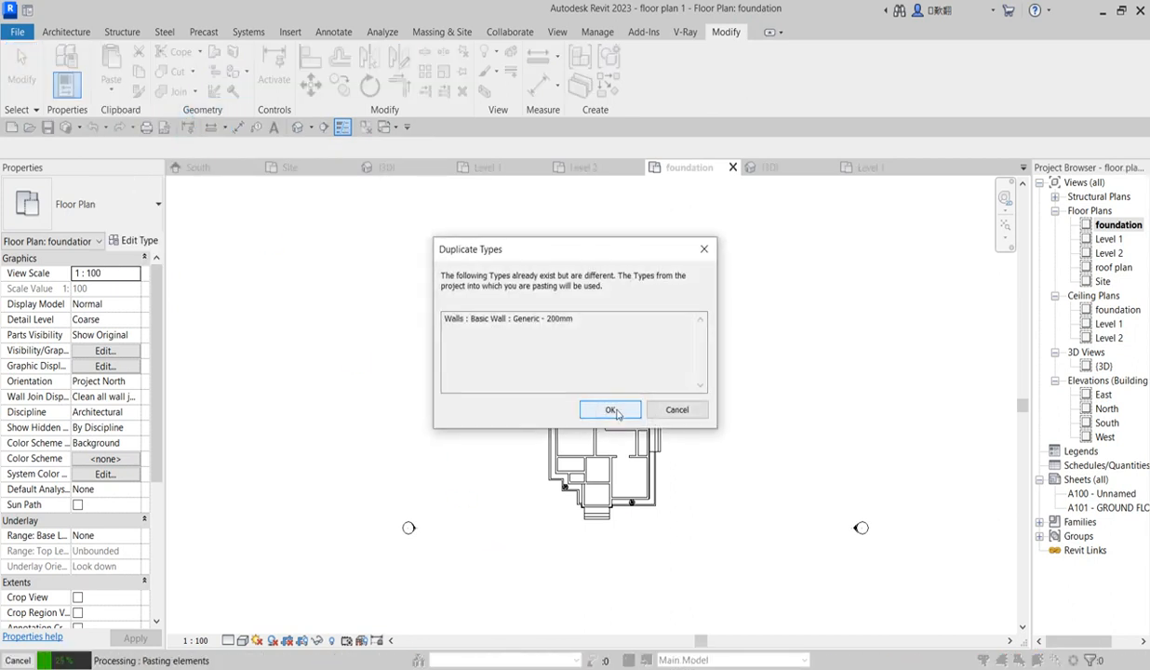
click(610, 410)
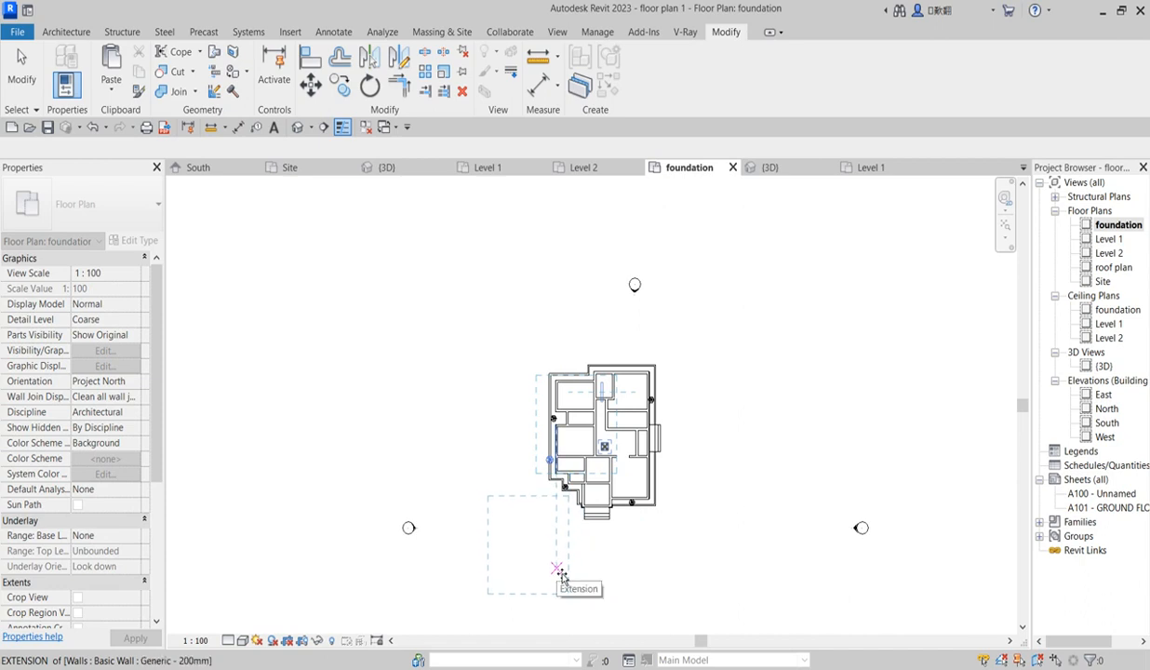
click(736, 505)
scroll(738, 547, up, 3)
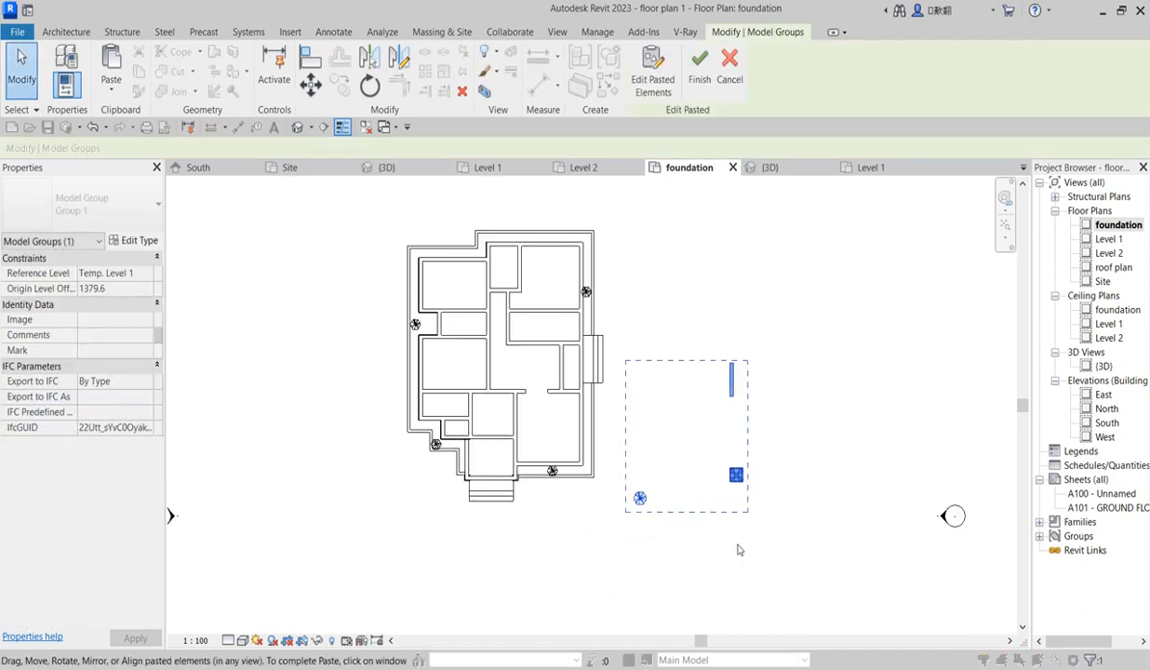
click(737, 548)
- Move the pasted lamp post and its planter box to the front wall, just right of the entrance steps
scroll(640, 504, up, 3)
drag(744, 419, 832, 495)
click(310, 84)
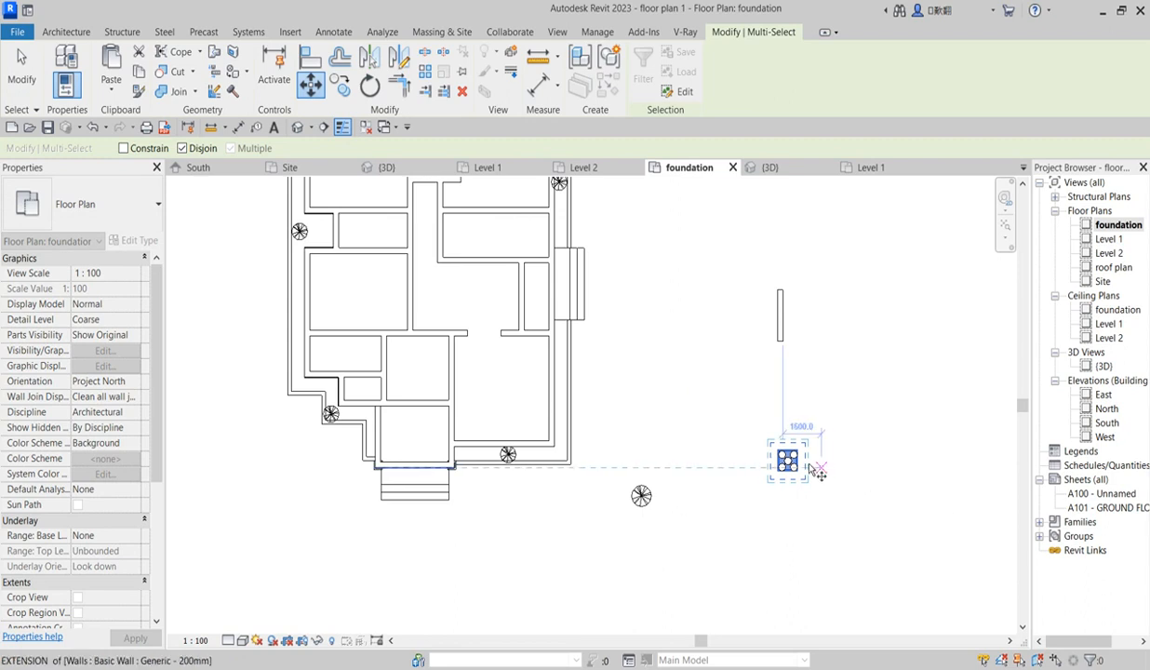
click(789, 486)
scroll(538, 504, up, 2)
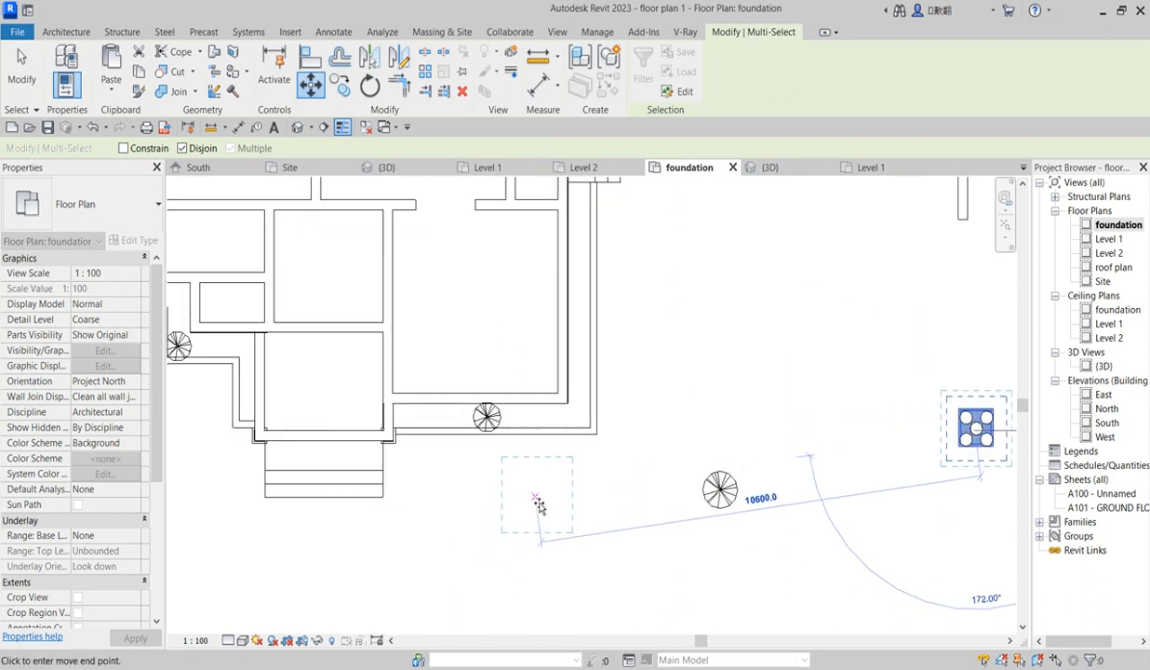
click(439, 462)
scroll(721, 491, down, 4)
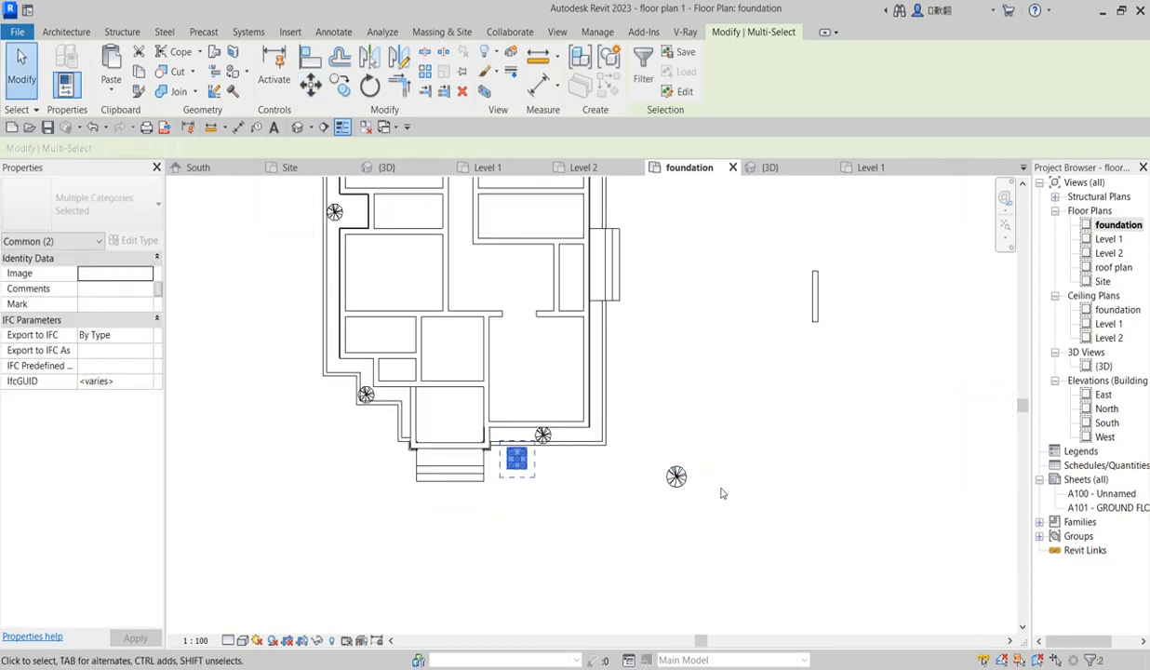
- In the Level 1 floor plan, turn off view cropping and show the crop region
scroll(790, 387, up, 2)
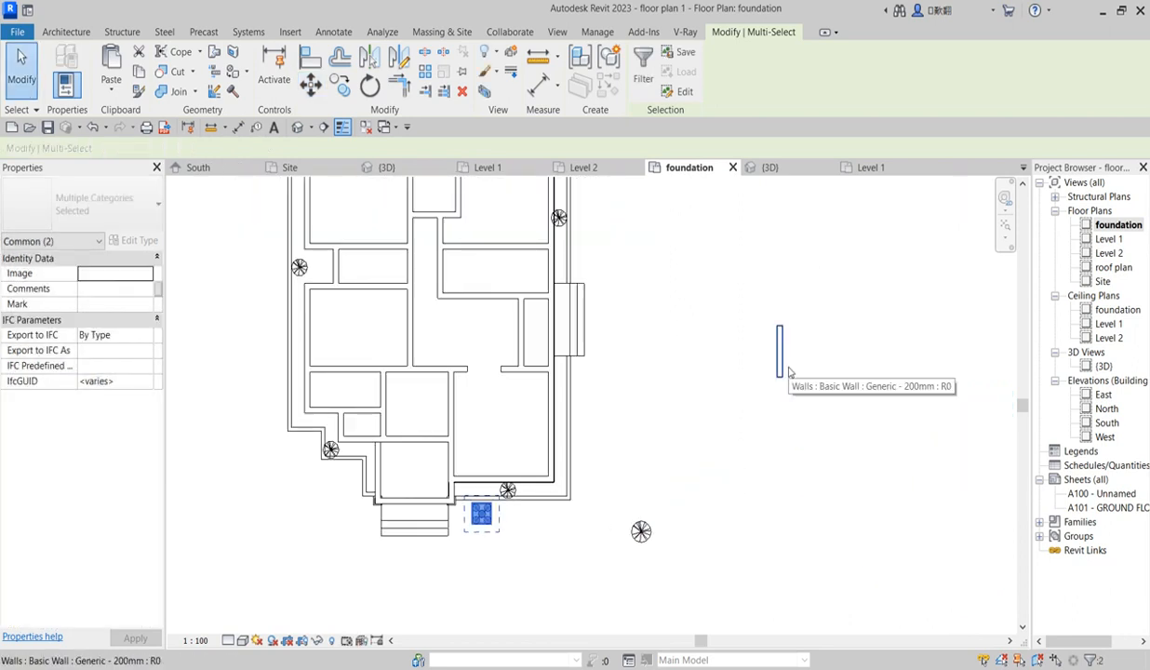
scroll(646, 408, down, 2)
scroll(642, 467, up, 2)
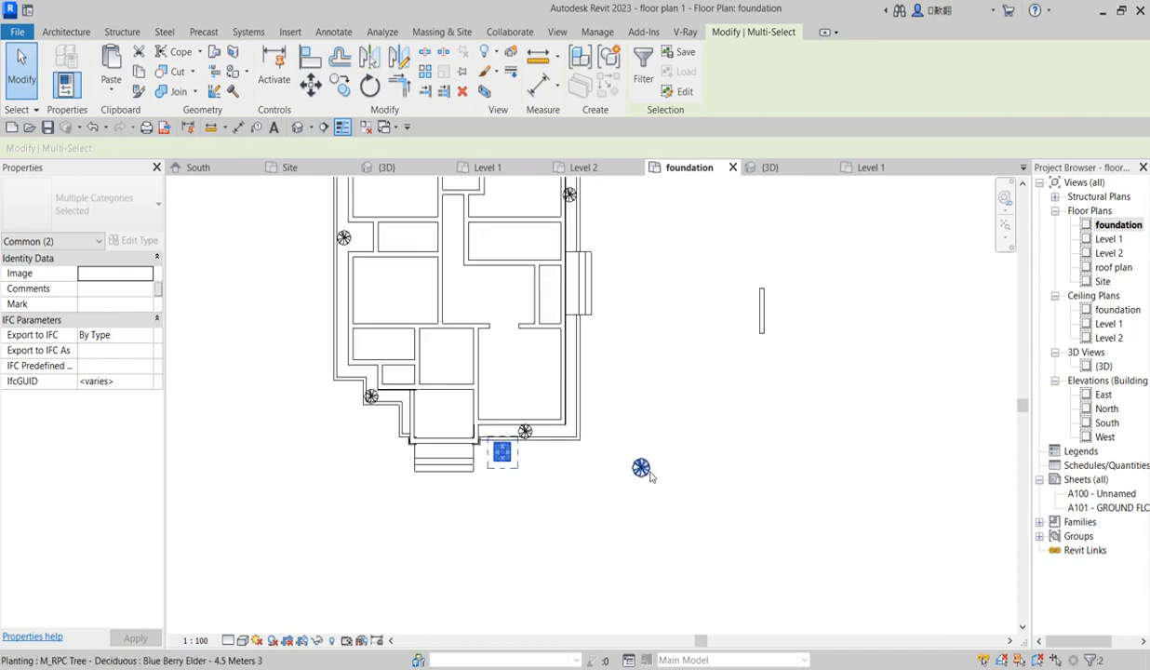
double_click(1108, 239)
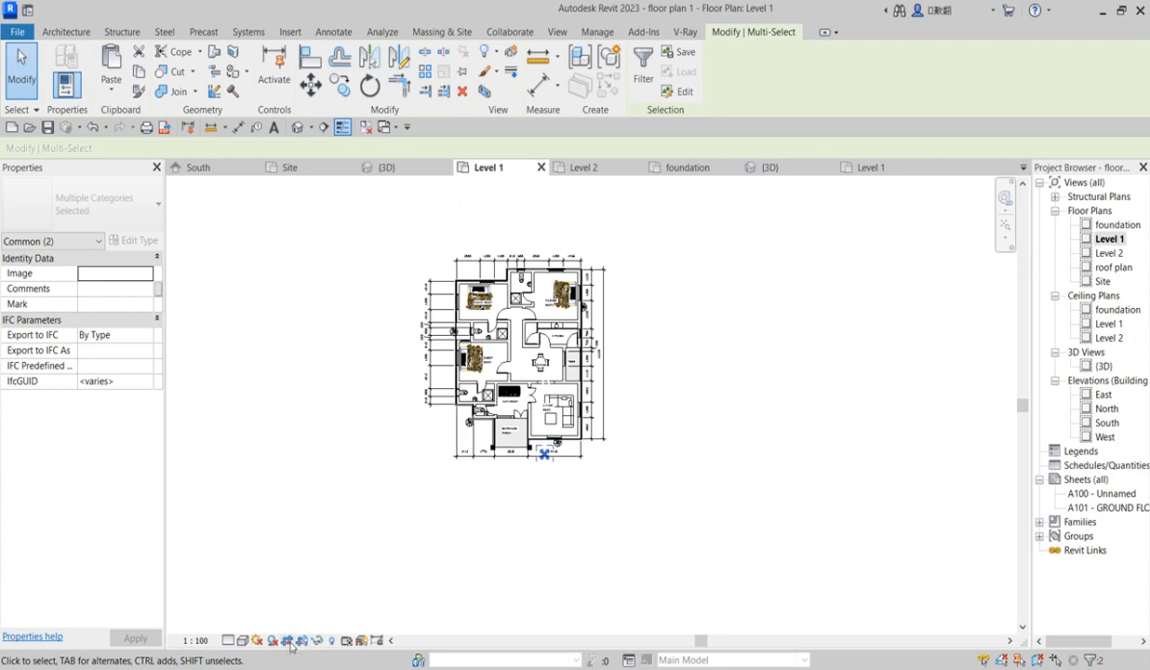
click(303, 641)
click(288, 640)
- Move the tree and its planter box from the empty area right of the house into the entrance porch
scroll(630, 467, up, 3)
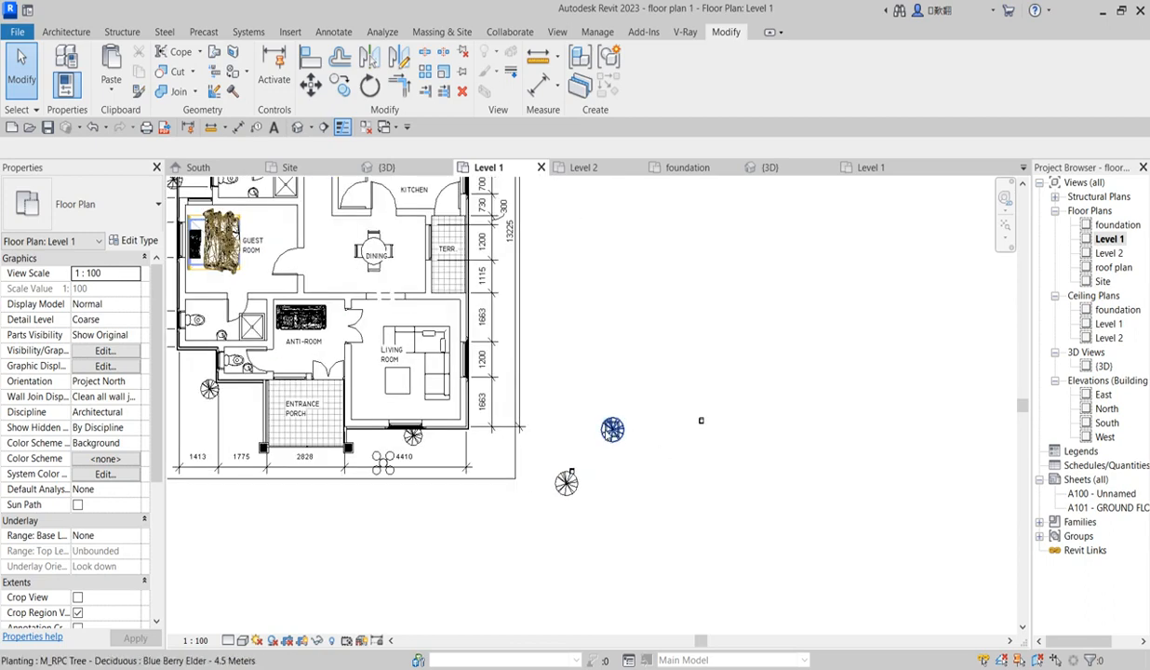
scroll(629, 470, down, 2)
drag(585, 400, 640, 461)
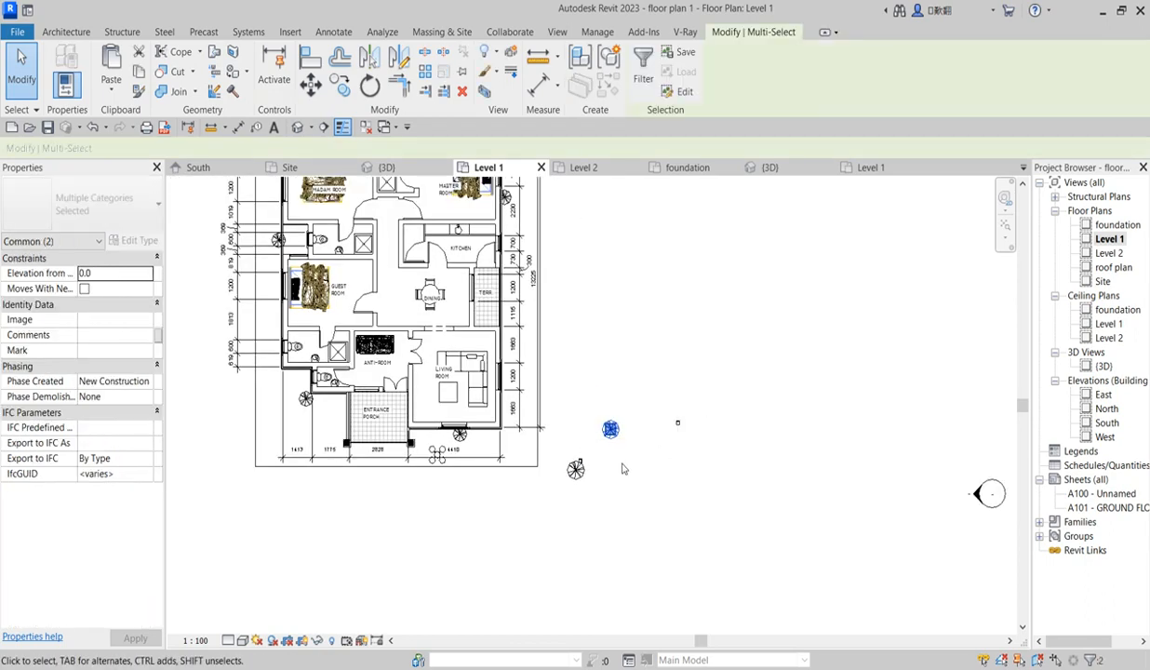
click(311, 82)
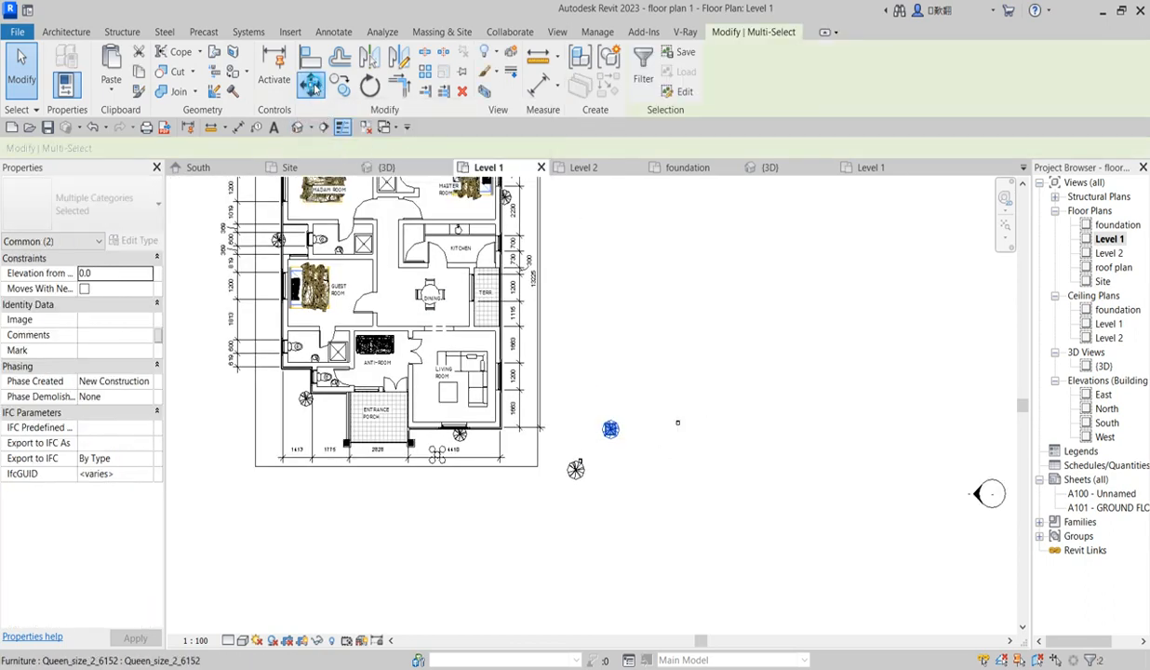
scroll(685, 421, up, 2)
click(579, 428)
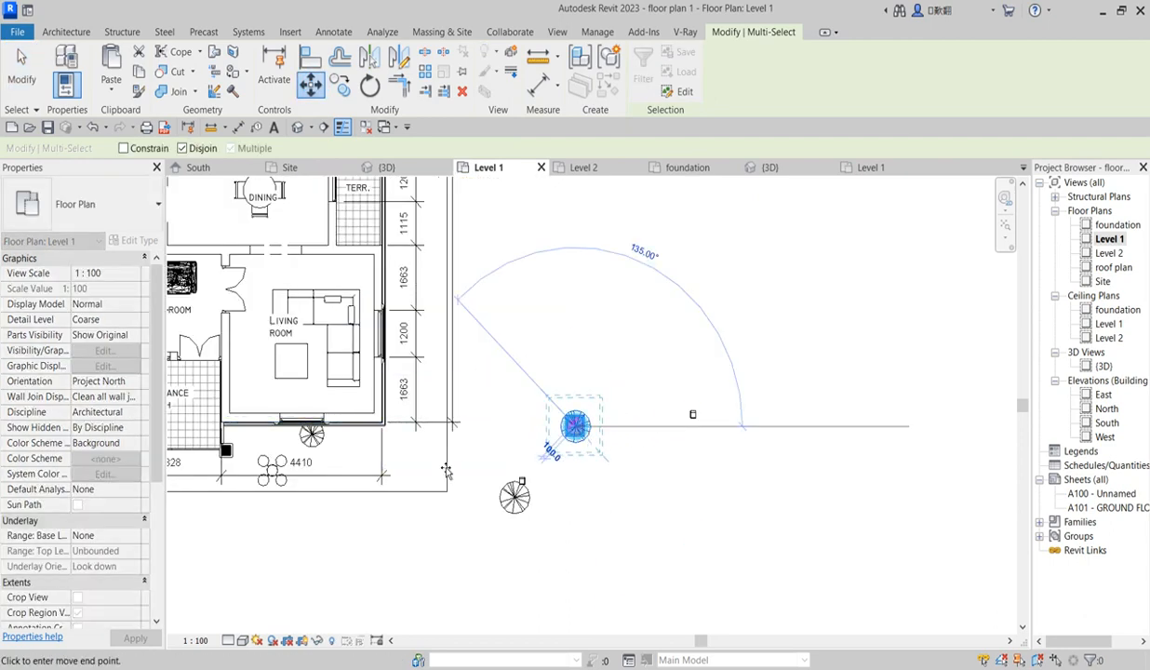
scroll(736, 450, down, 2)
scroll(391, 432, up, 2)
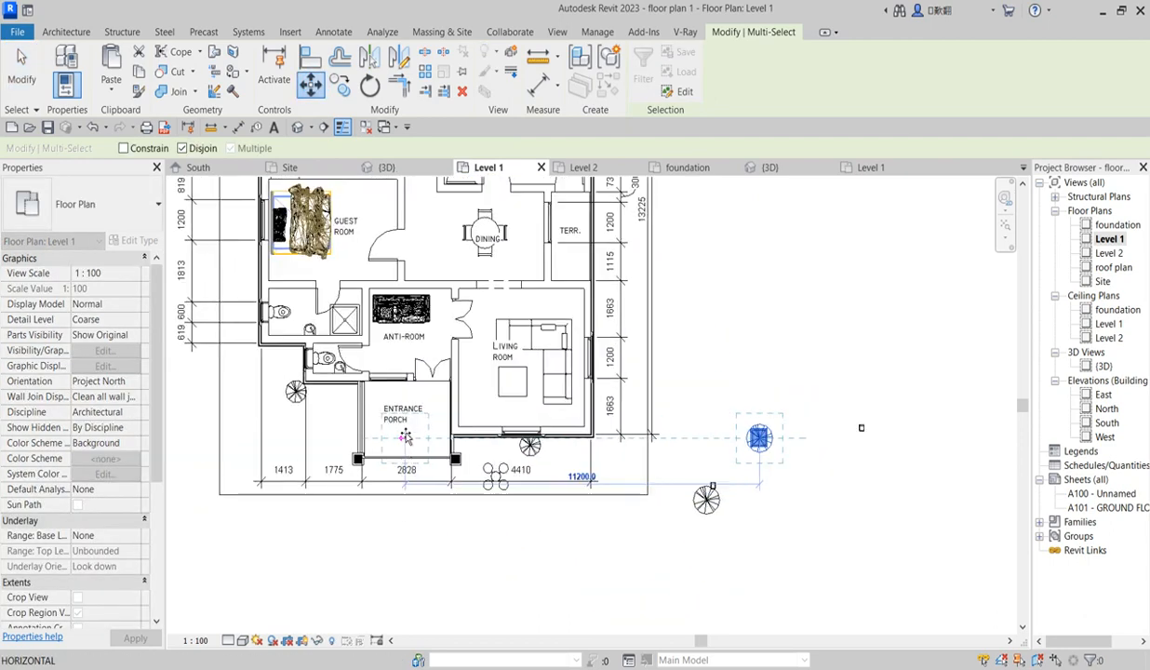
click(389, 434)
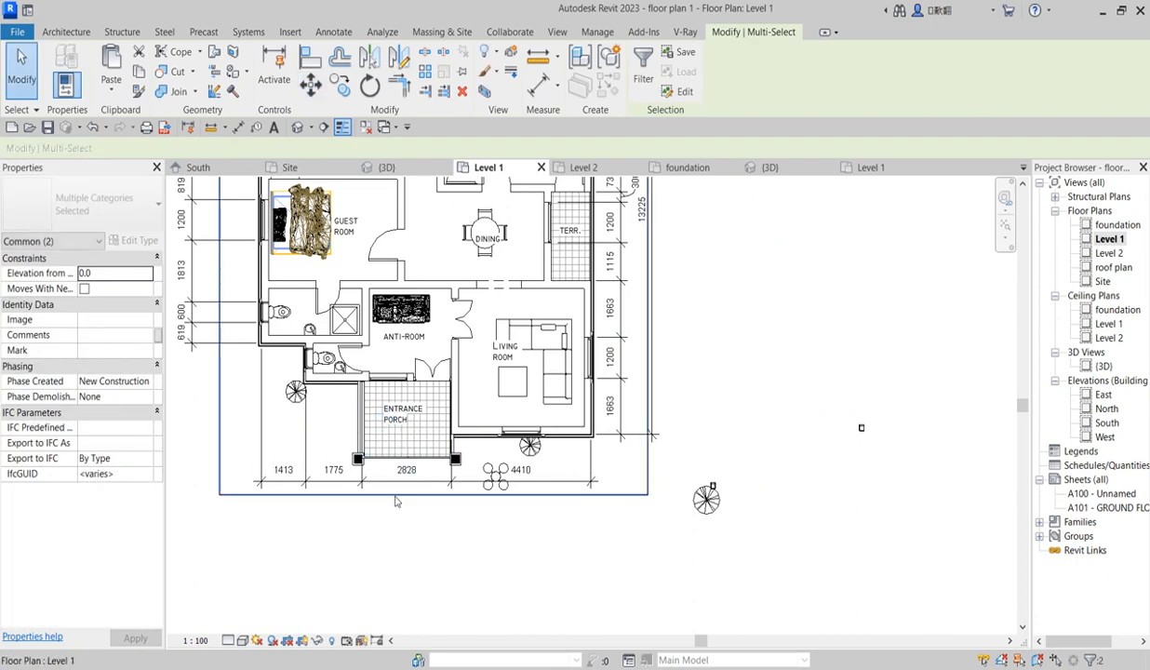
- Try the bring-to-front and send-to-back orders on the filled region covering the entrance porch, ending with it sent to back
scroll(395, 507, down, 2)
scroll(400, 507, up, 2)
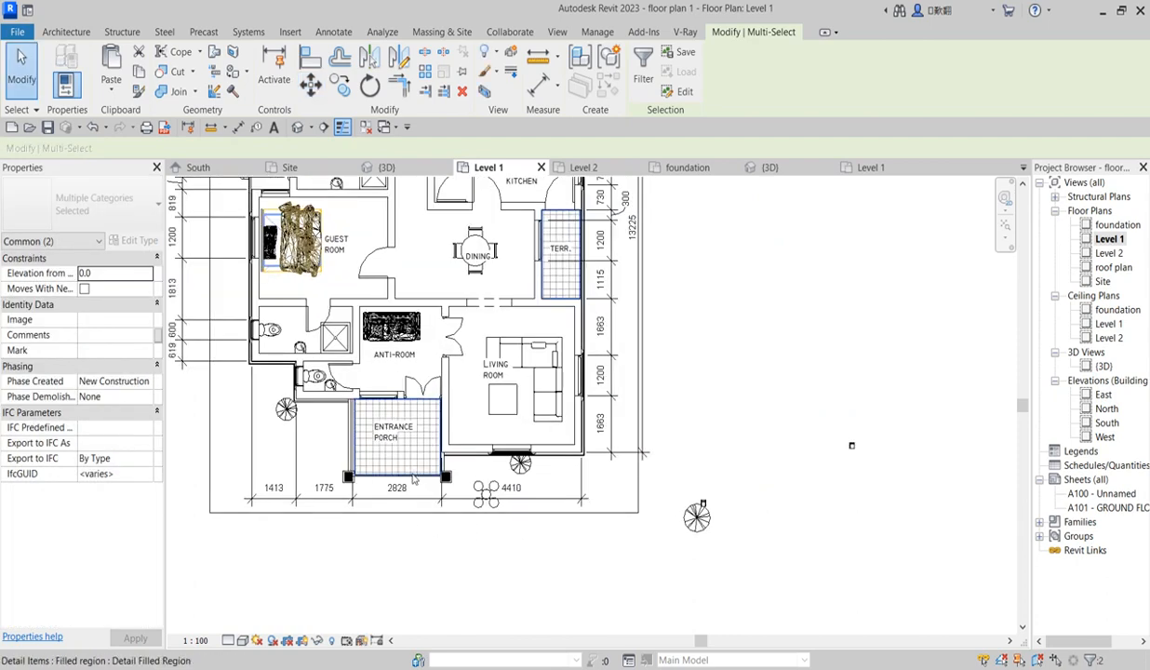
click(415, 476)
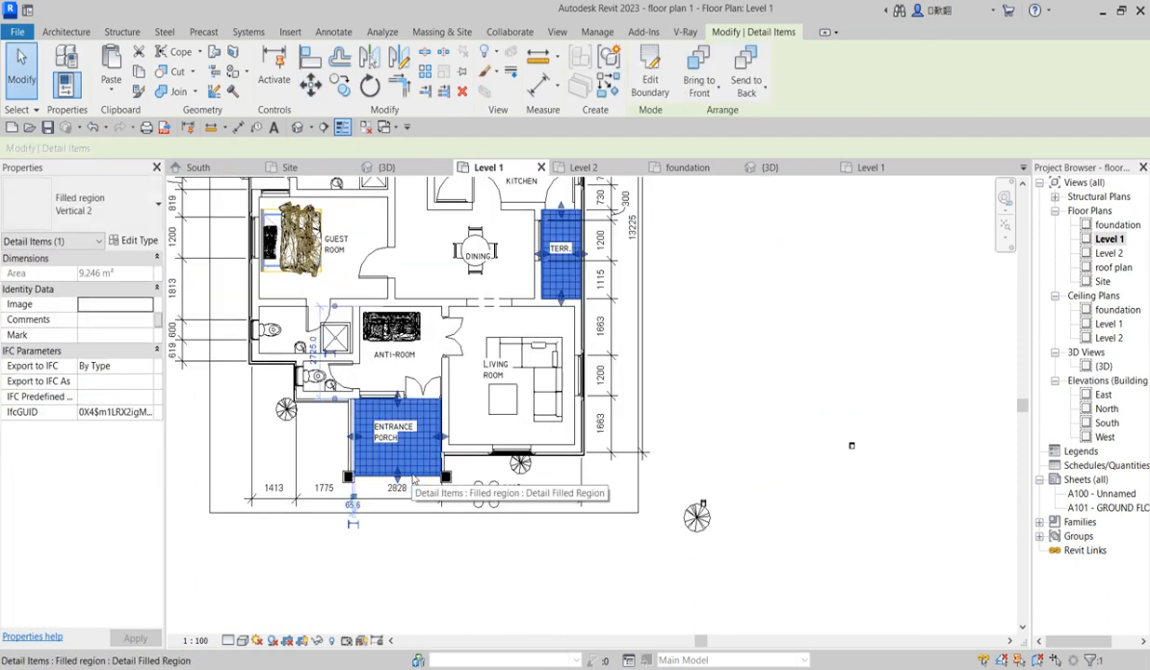
click(719, 90)
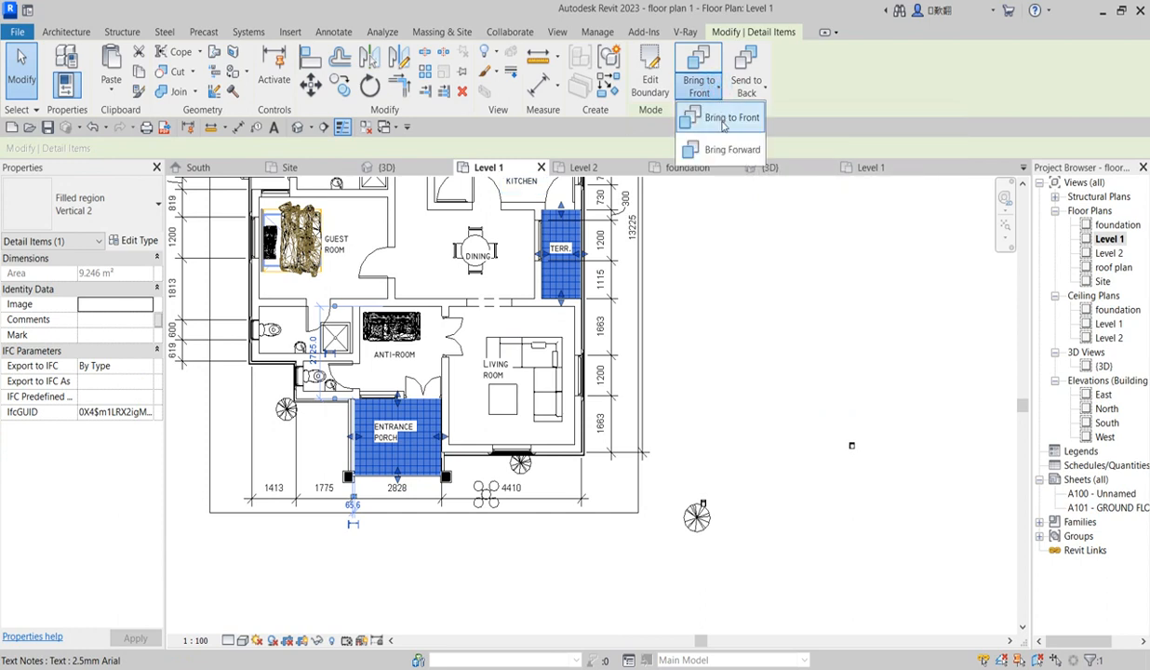
click(723, 126)
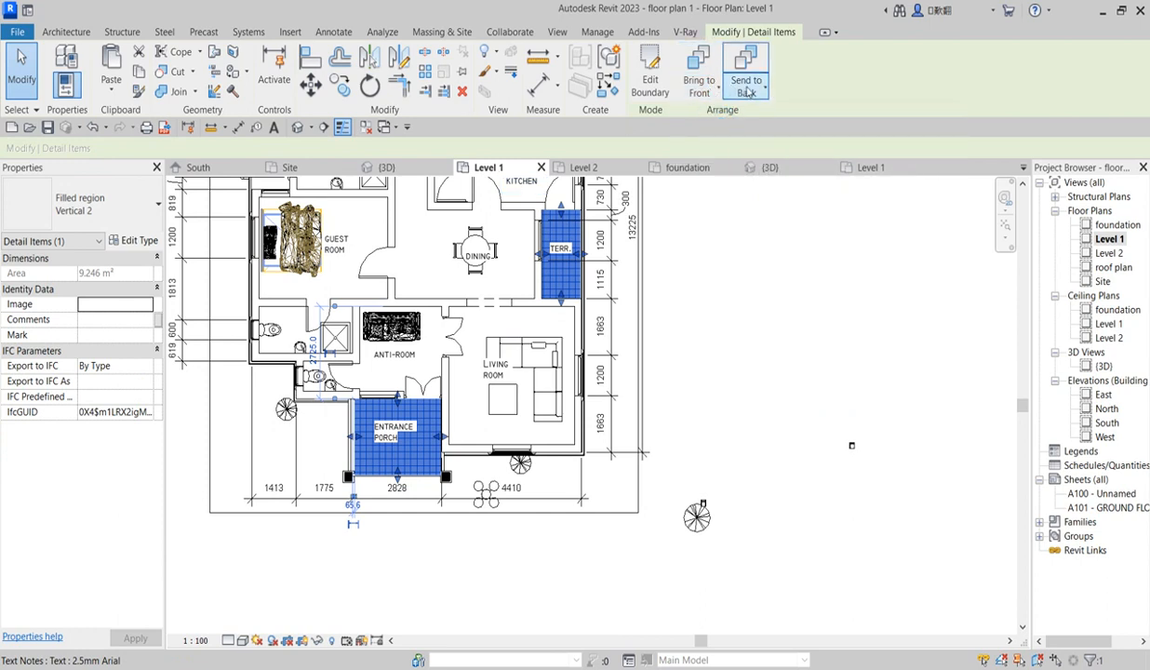
click(719, 90)
click(746, 86)
click(784, 149)
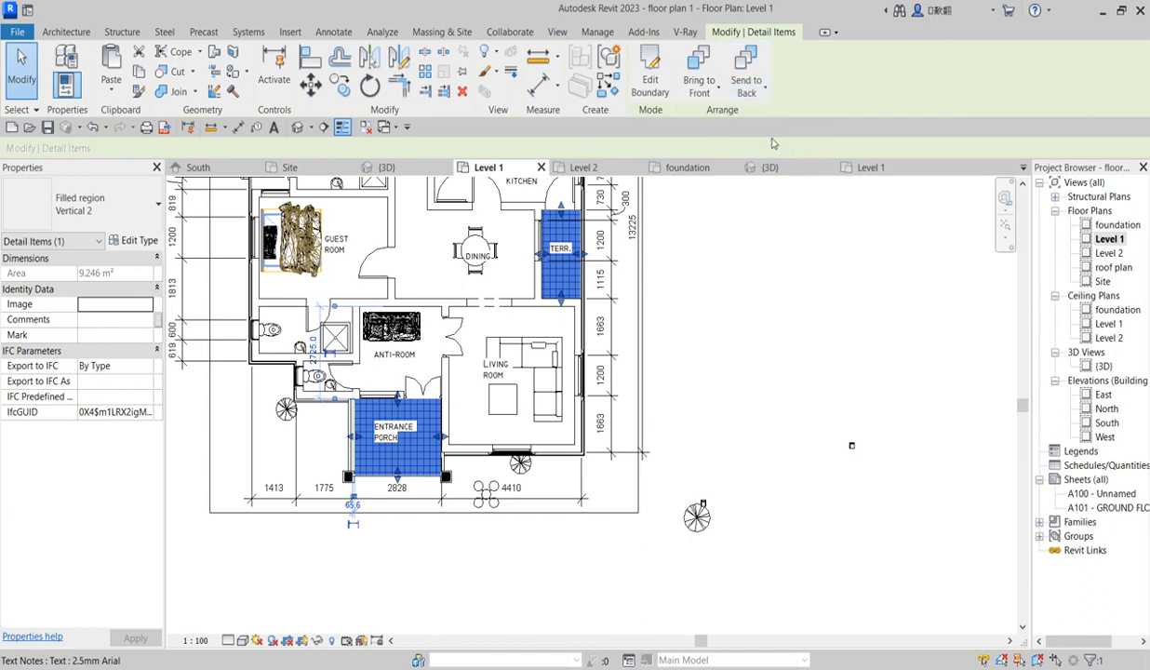
click(761, 93)
click(775, 119)
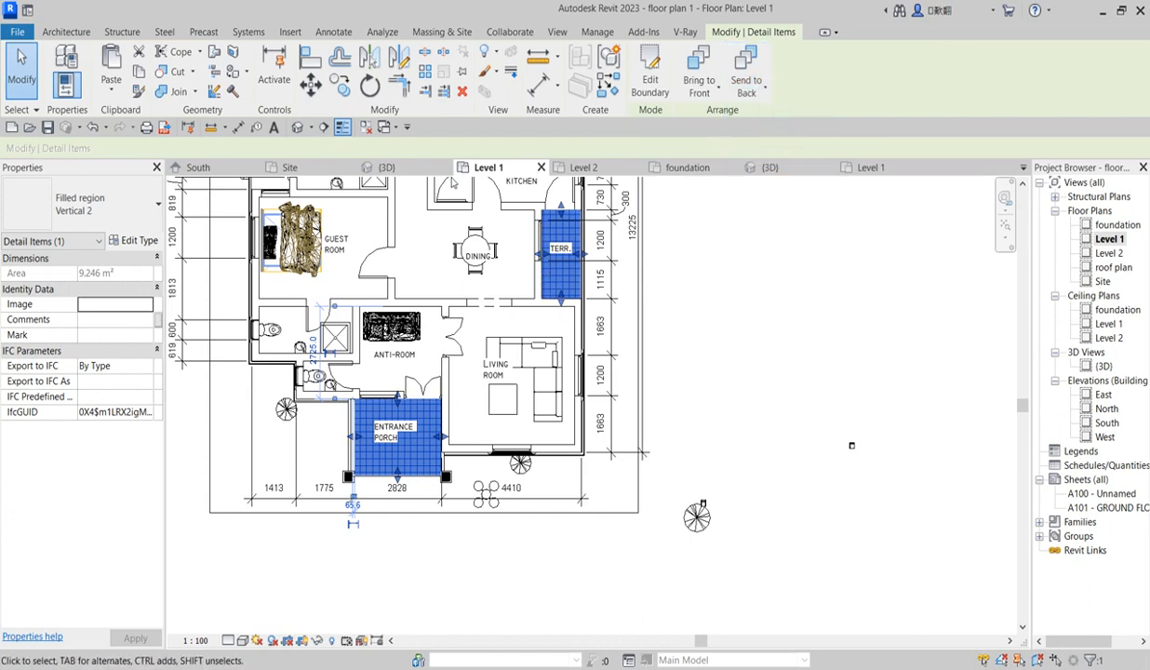
- Override the porch filled region's graphics by element in this view with halftone and a surface transparency of 60
click(135, 240)
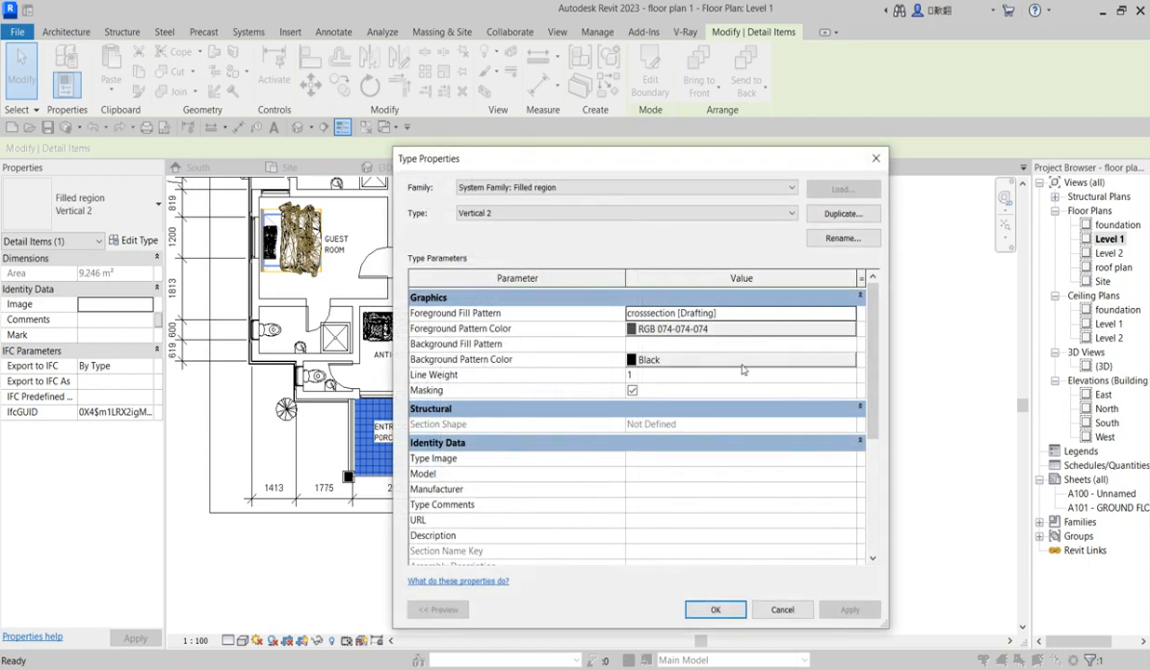
click(876, 159)
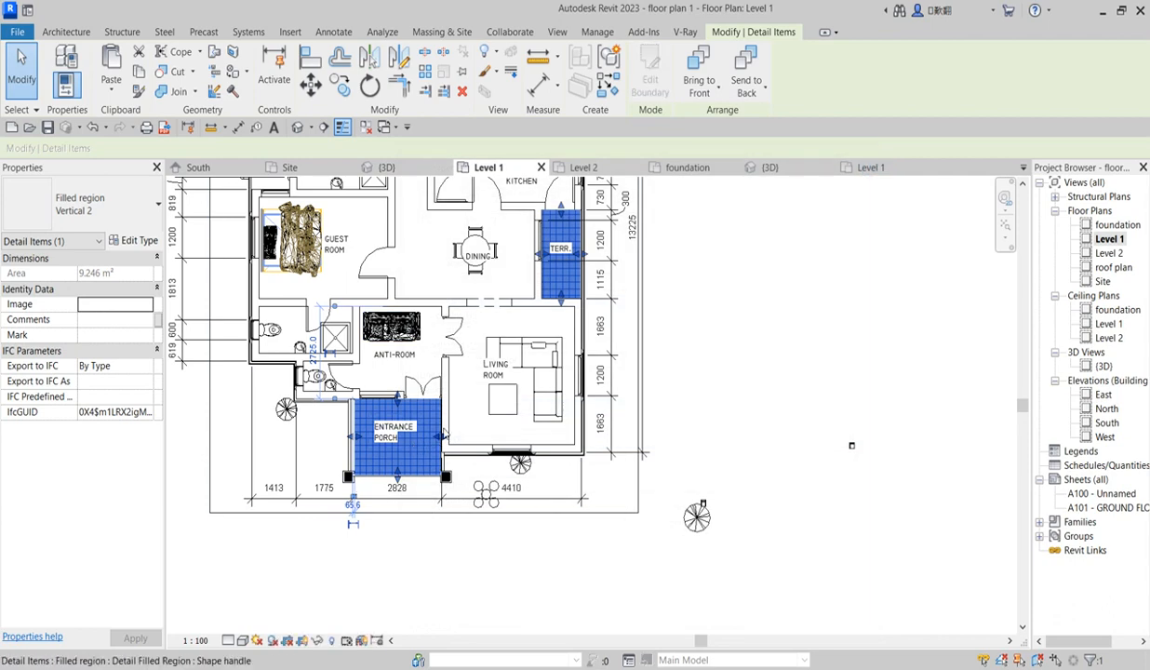
right_click(432, 422)
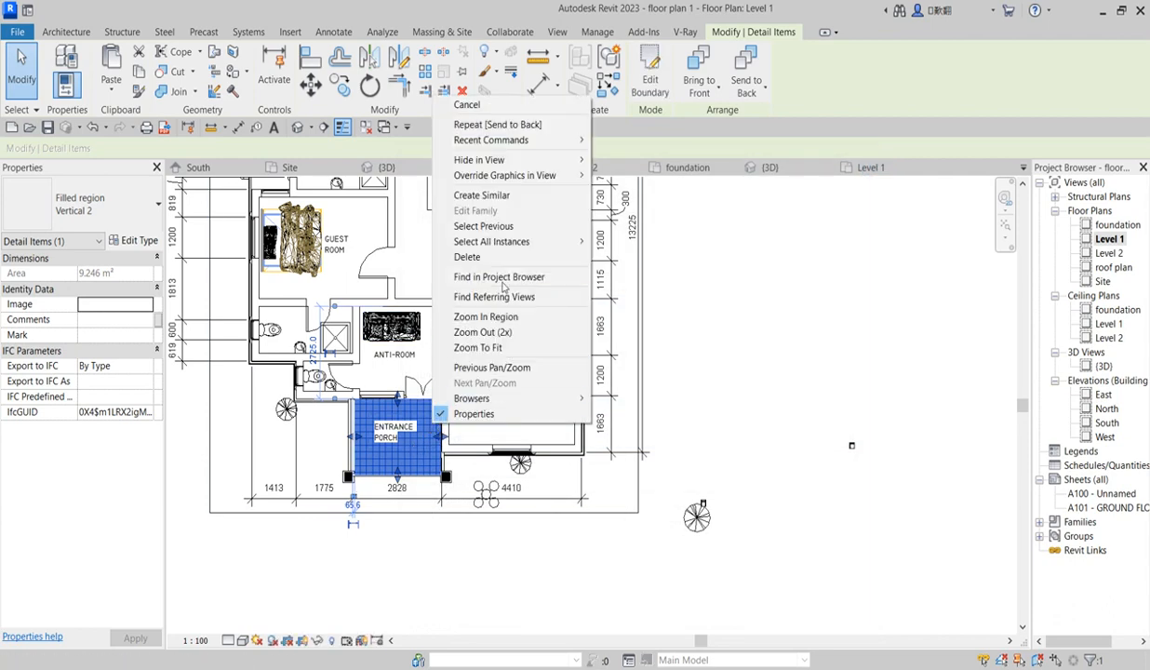
mouse_move(523, 175)
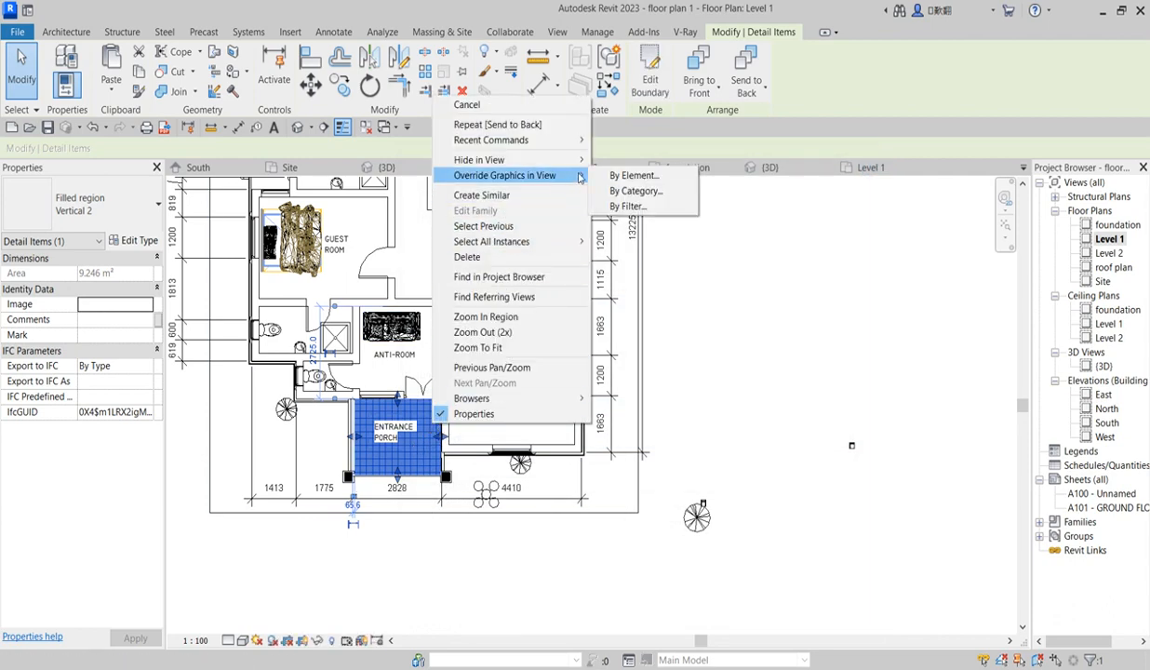
click(629, 176)
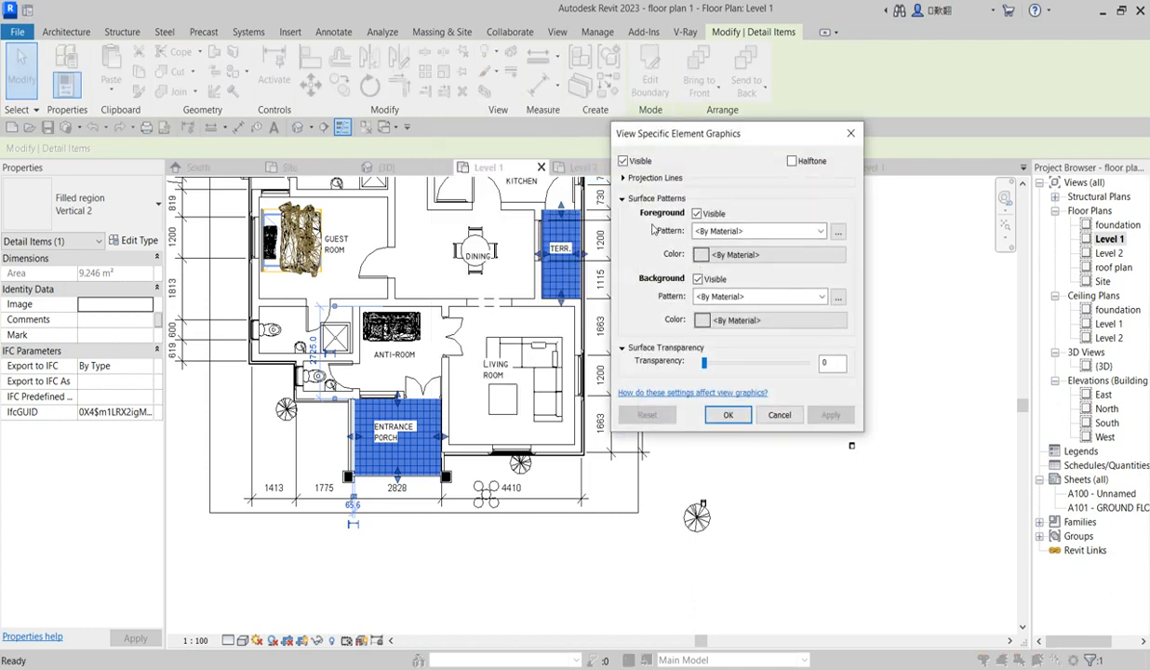
click(792, 161)
click(827, 414)
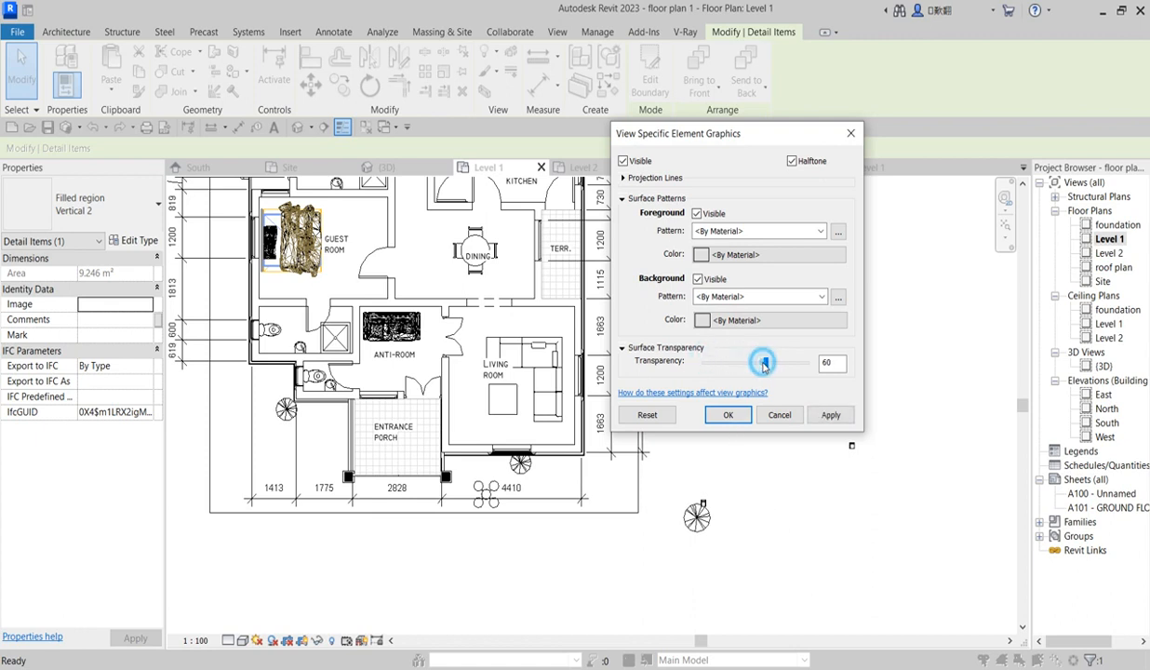
click(825, 415)
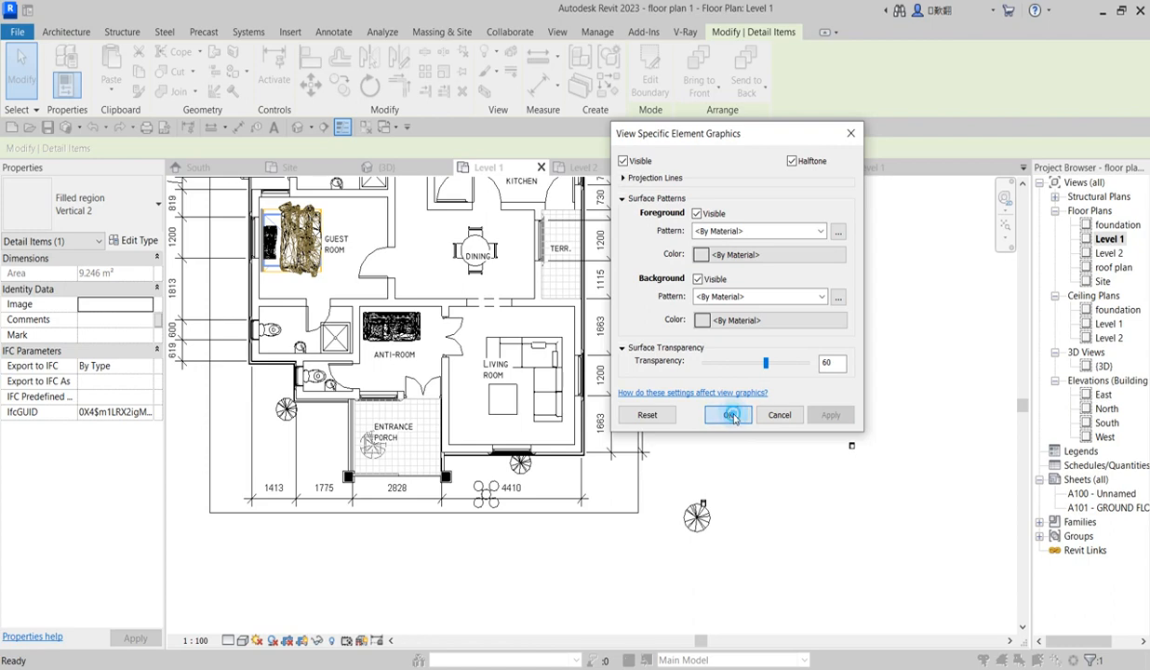
click(730, 415)
click(775, 326)
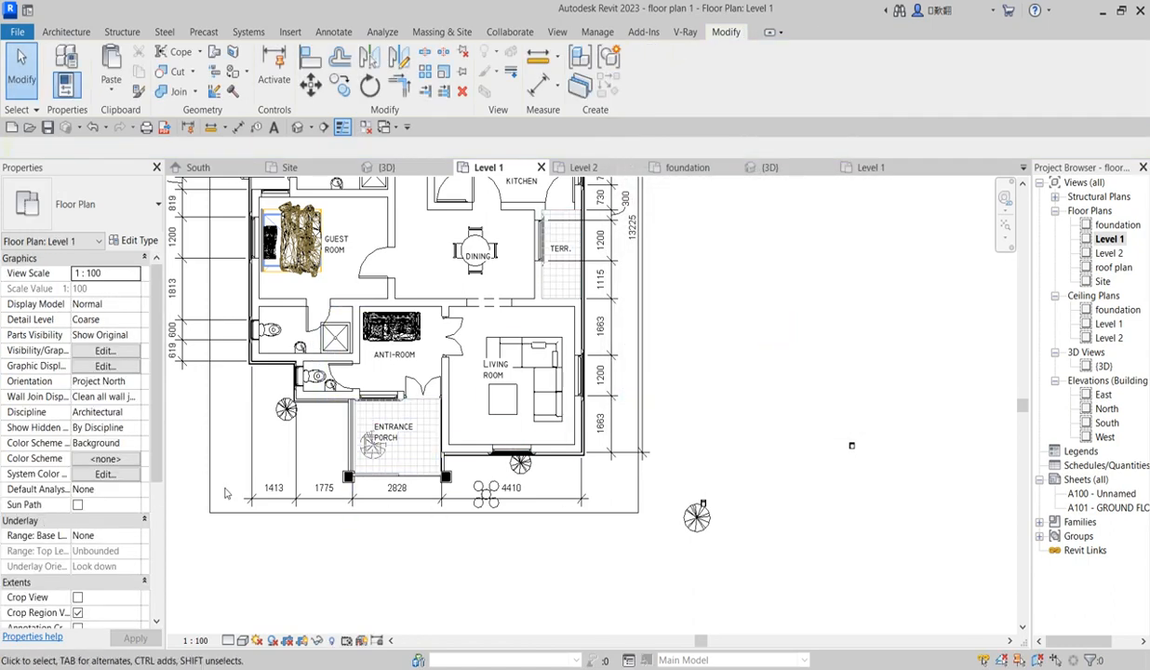
- Move the loose Blue Berry Elder tree from the right of the house to just outside the left bathroom wall
scroll(364, 493, up, 2)
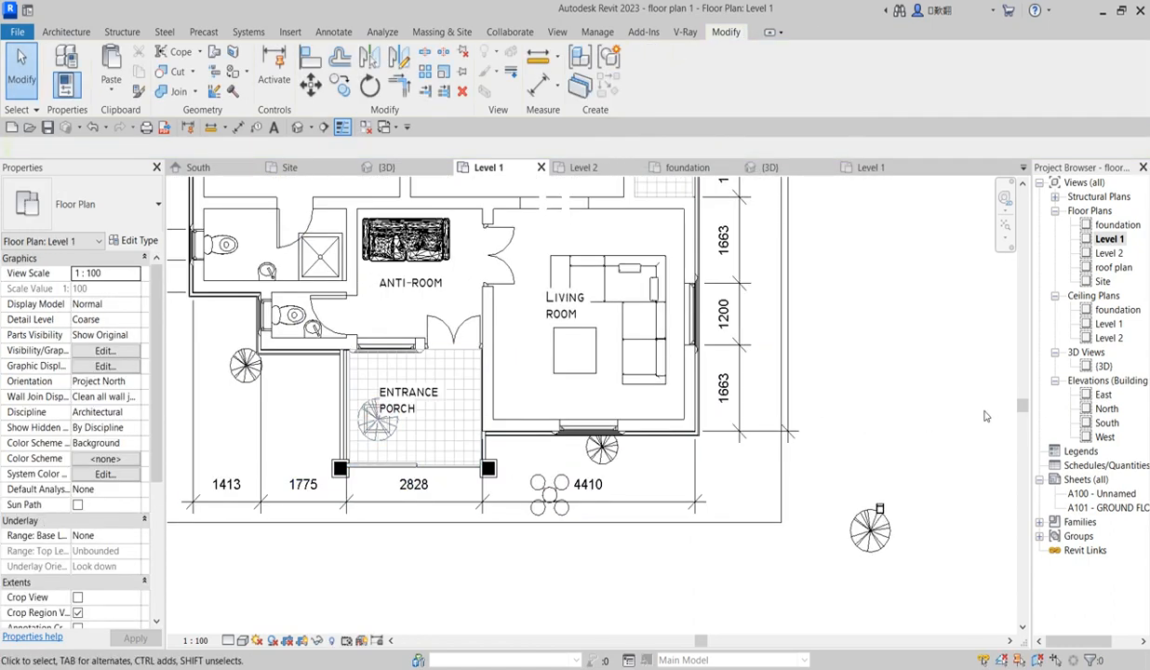
scroll(838, 502, down, 2)
scroll(804, 470, up, 2)
scroll(823, 493, down, 2)
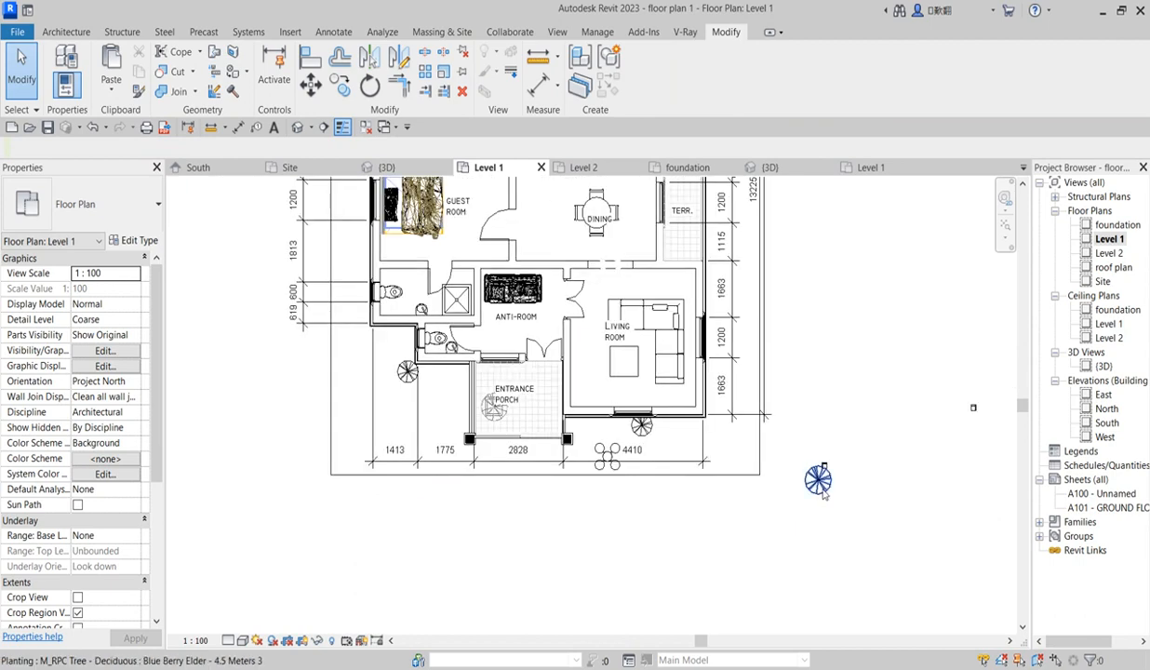
click(821, 490)
click(311, 84)
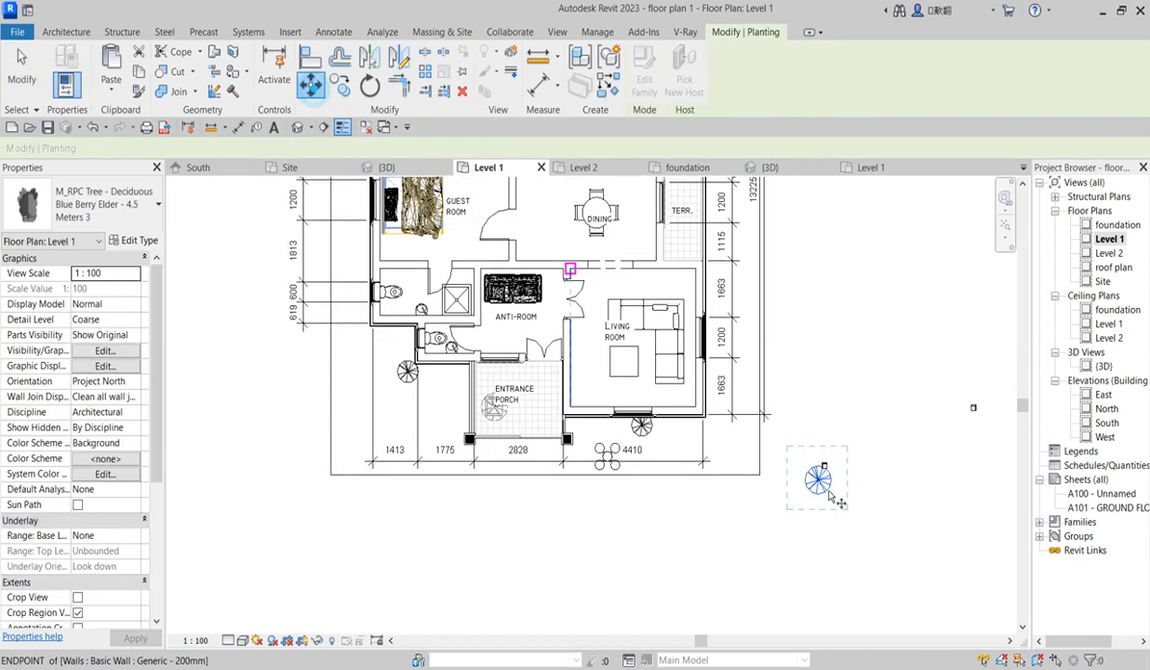
click(818, 479)
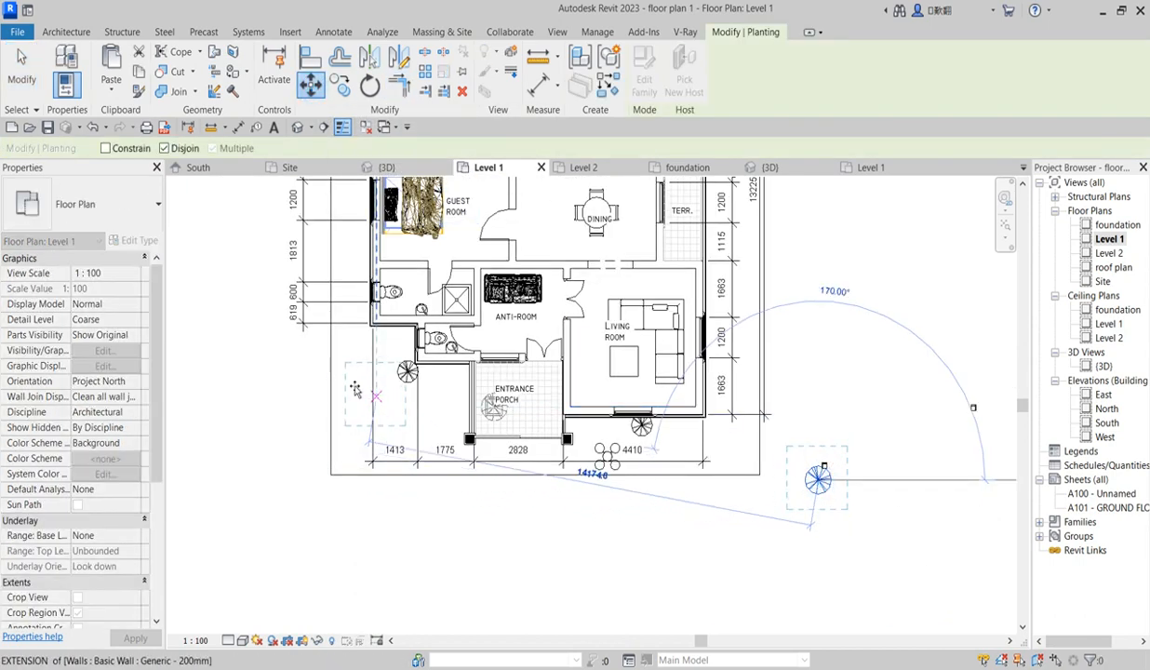
click(359, 299)
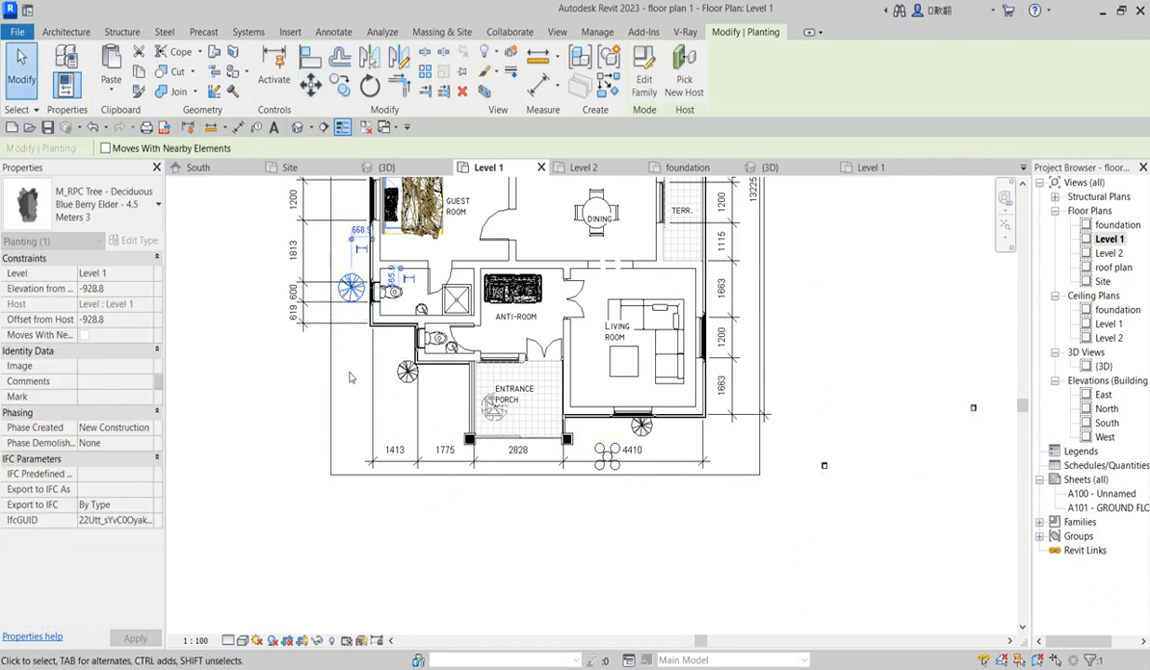
- Move the nearer outdoor wall light onto the outer face of the front bathroom wall, left of the entrance porch
scroll(800, 471, down, 1)
scroll(800, 472, up, 2)
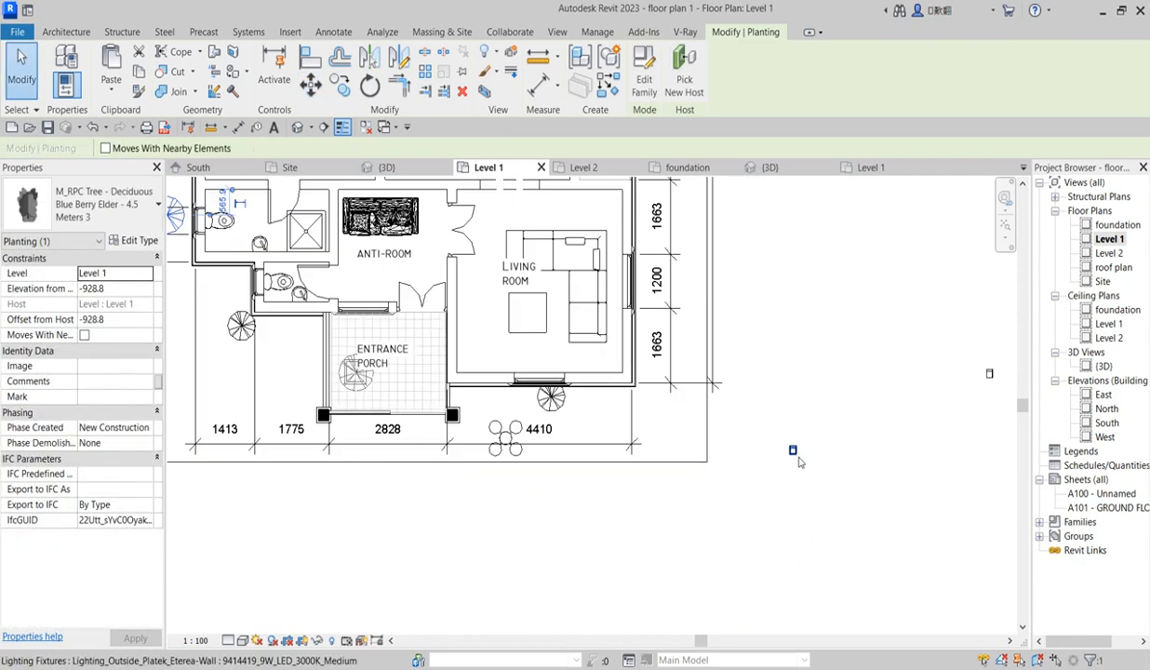
click(792, 448)
click(311, 85)
scroll(812, 458, up, 1)
scroll(811, 458, up, 3)
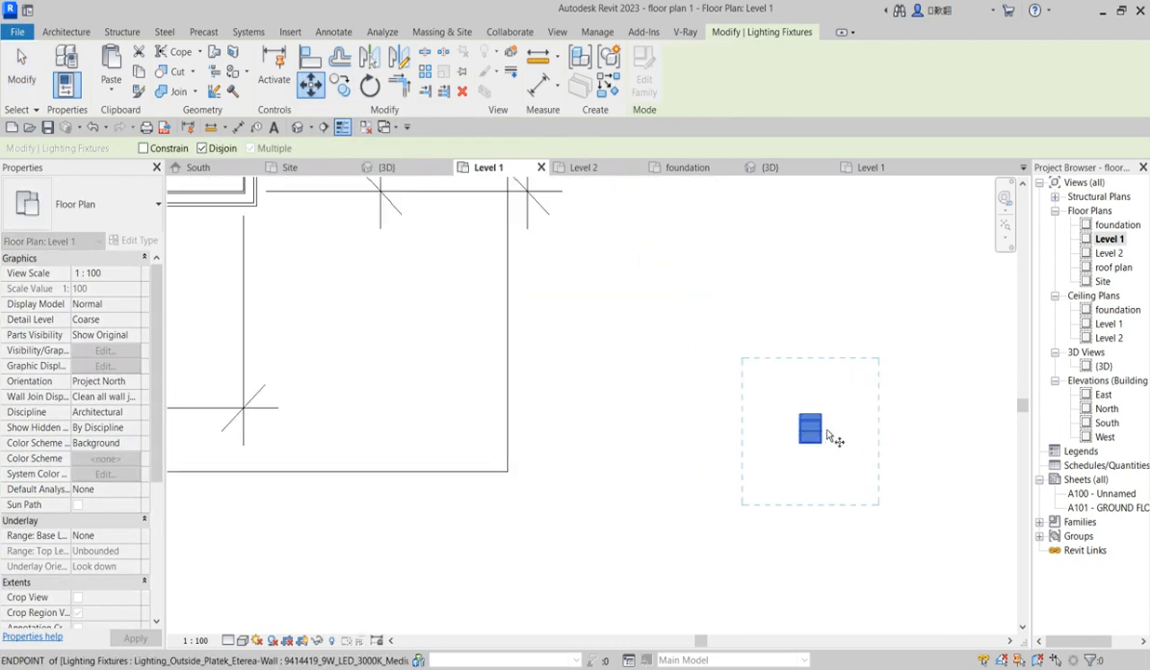
click(808, 425)
scroll(781, 461, down, 3)
scroll(766, 476, down, 3)
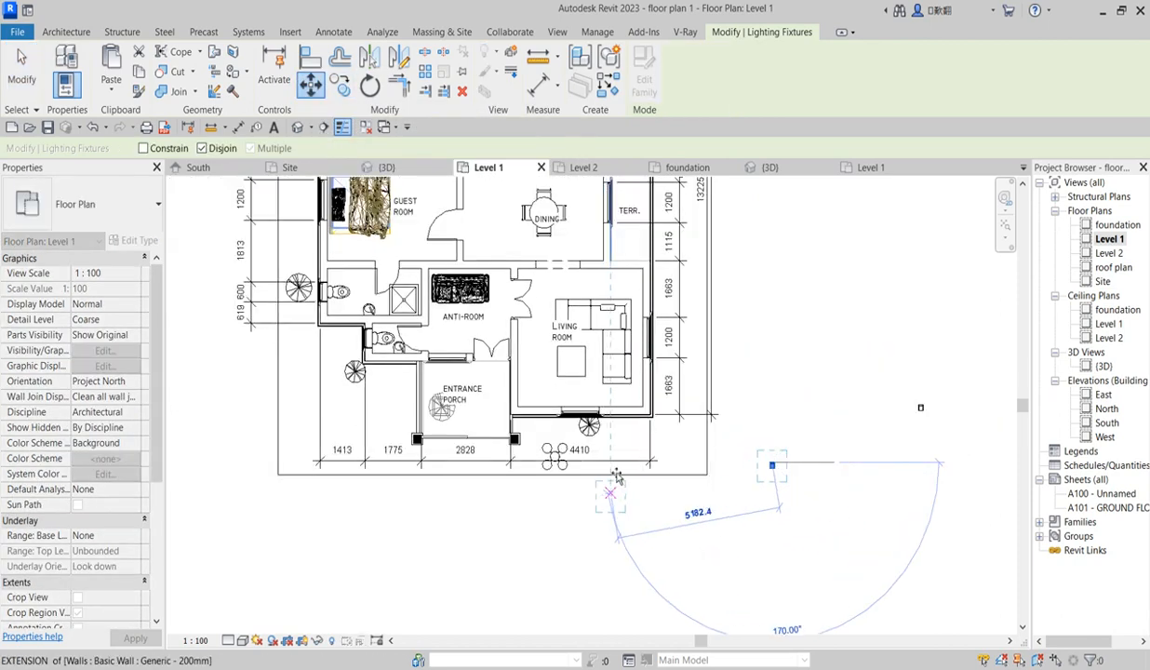
scroll(353, 338, up, 3)
scroll(346, 331, up, 3)
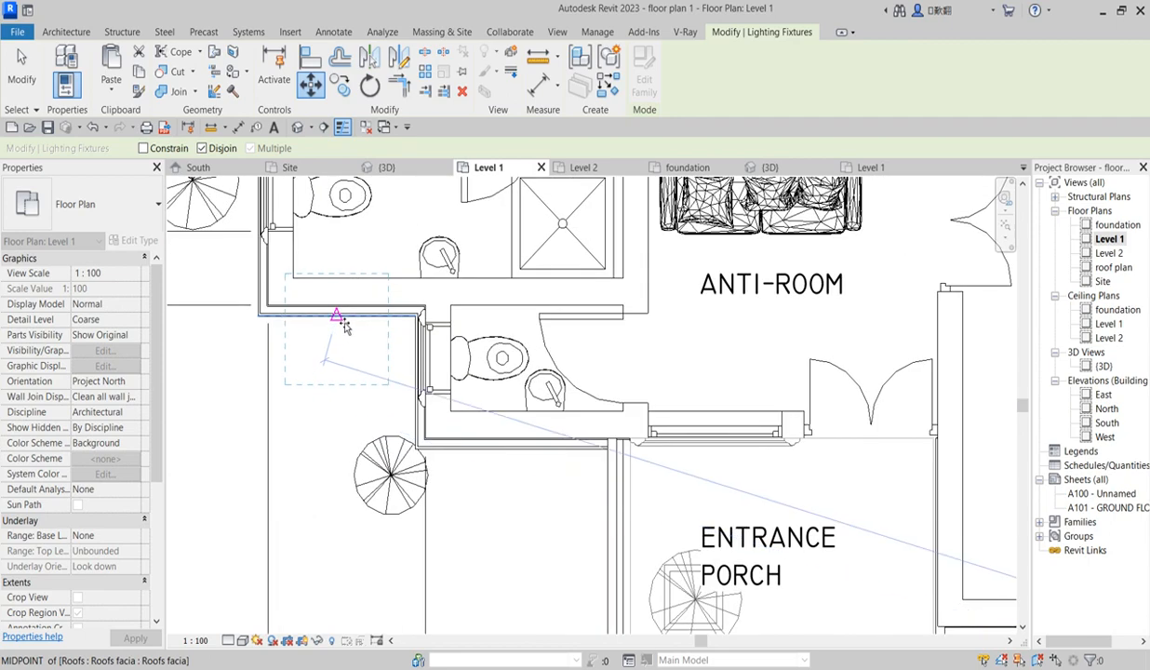
click(333, 303)
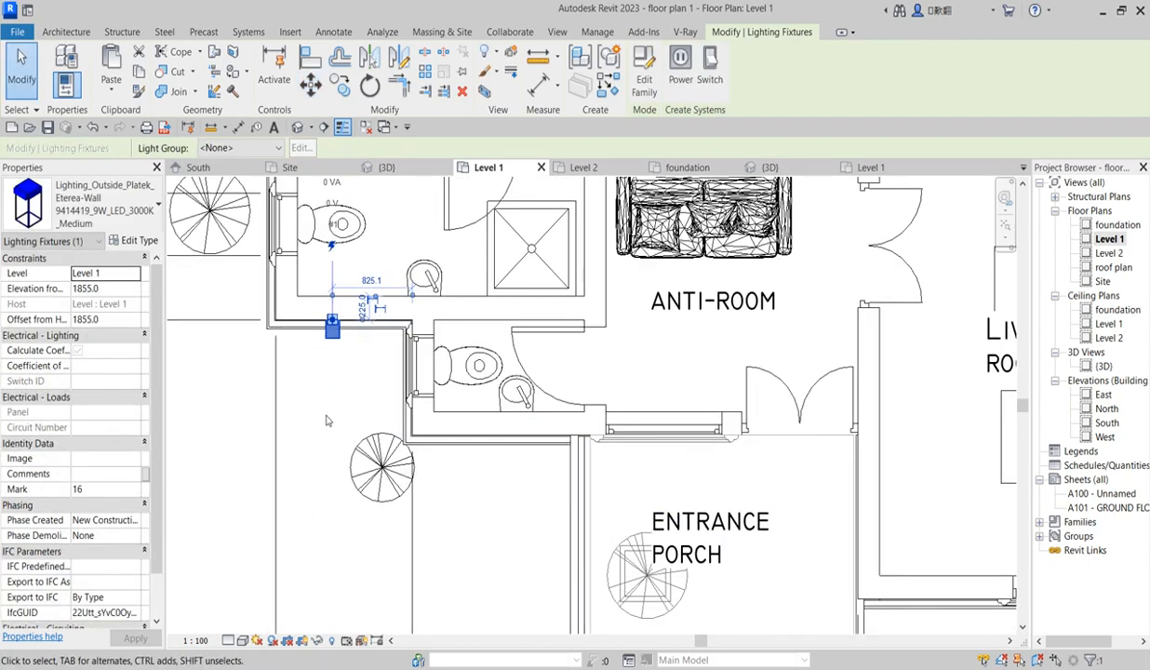
- Copy the loose outdoor wall light from the right of the house onto the living room's front wall, near the outer corner
scroll(326, 414, down, 5)
scroll(465, 363, down, 2)
scroll(835, 463, up, 5)
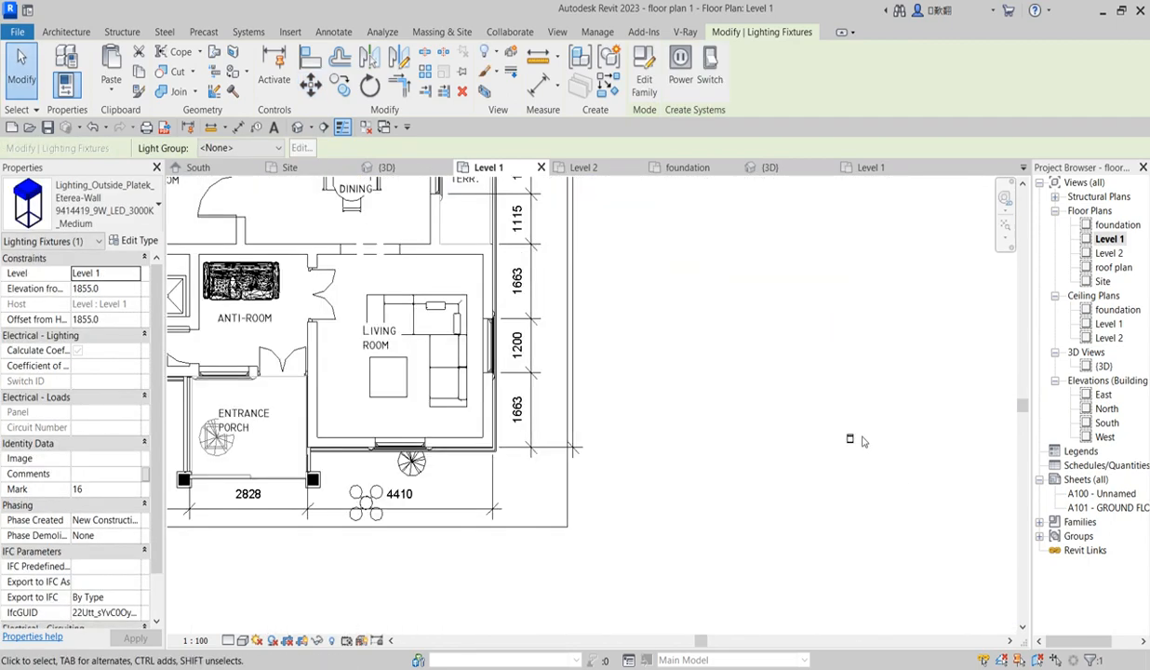
click(845, 428)
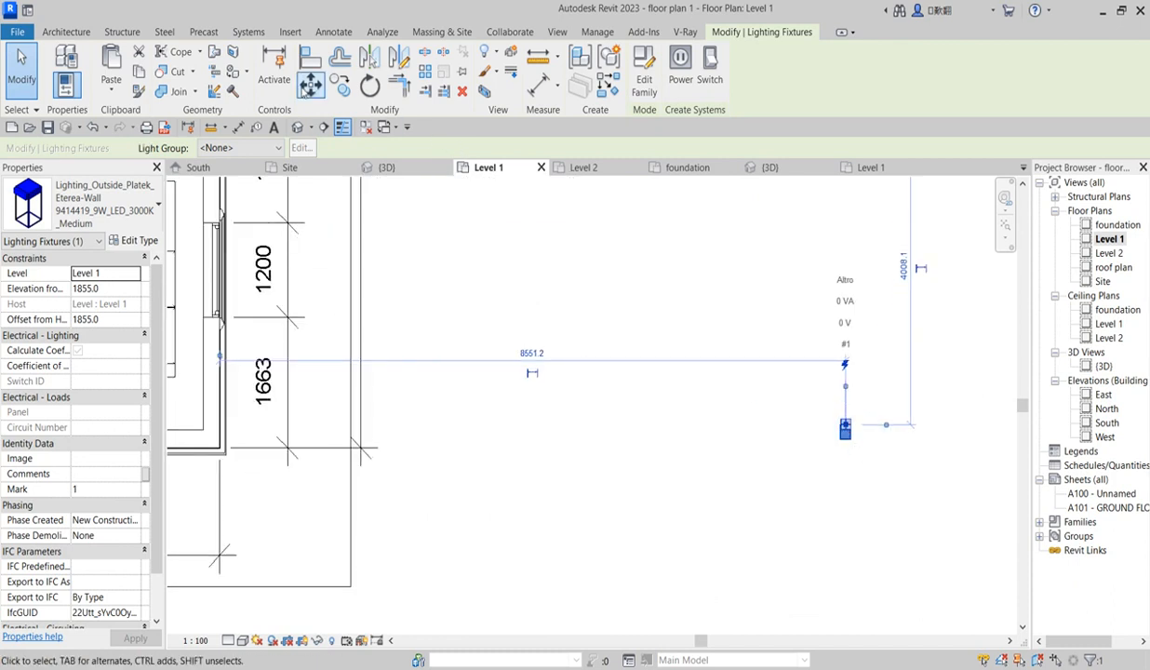
click(338, 85)
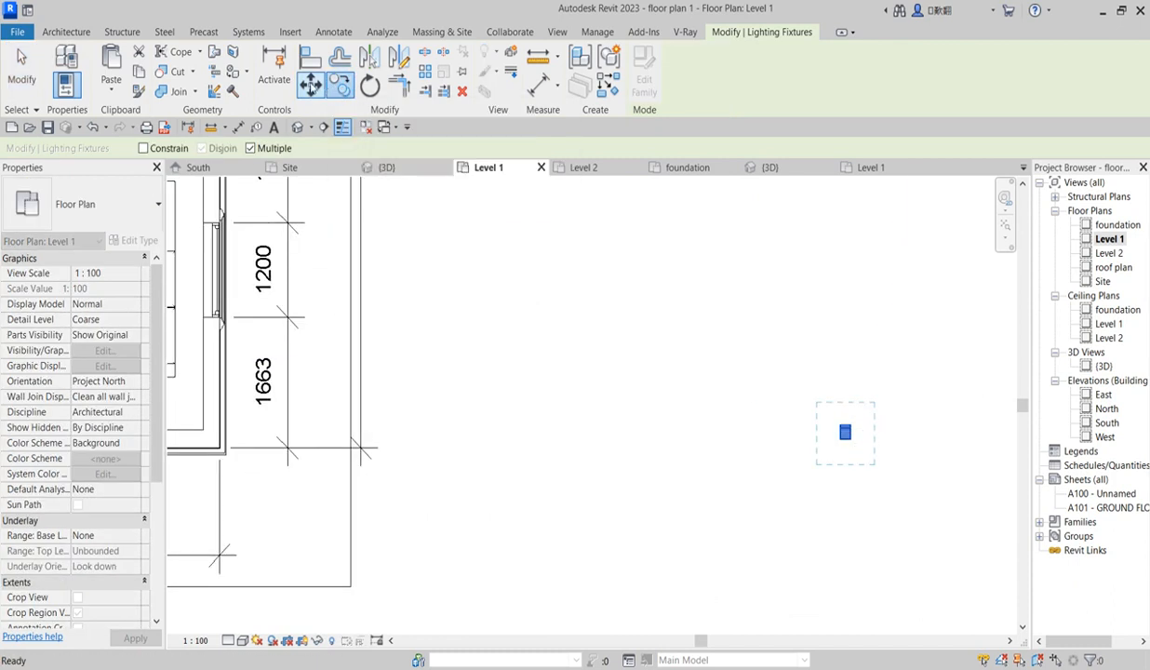
click(844, 430)
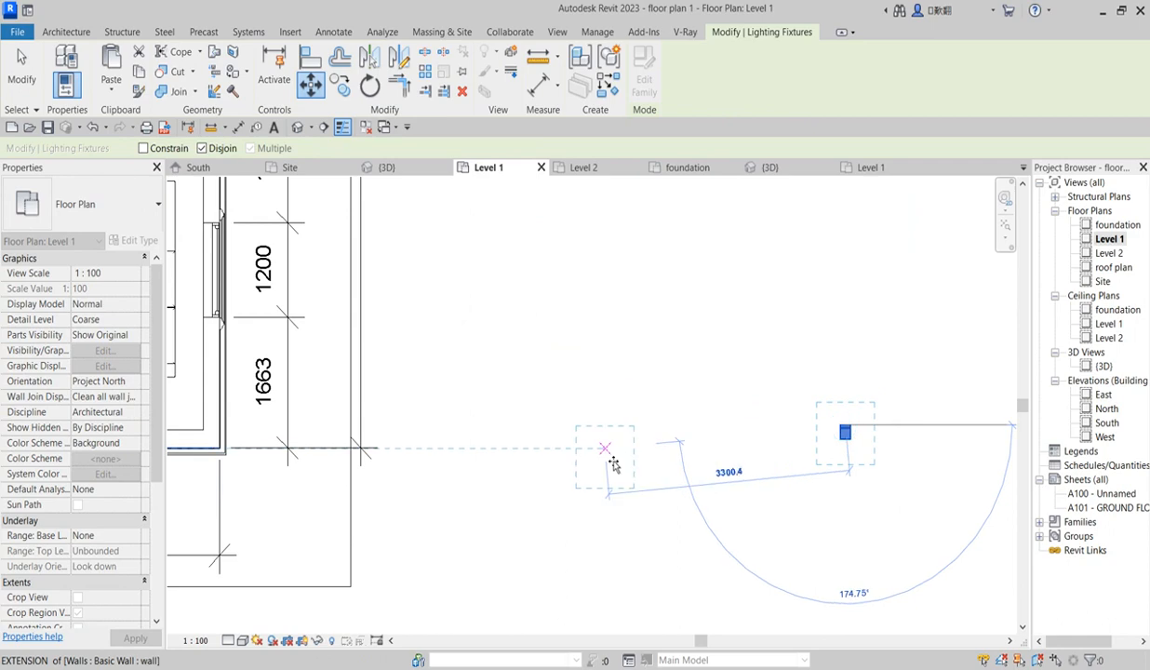
scroll(609, 462, down, 2)
scroll(389, 469, up, 2)
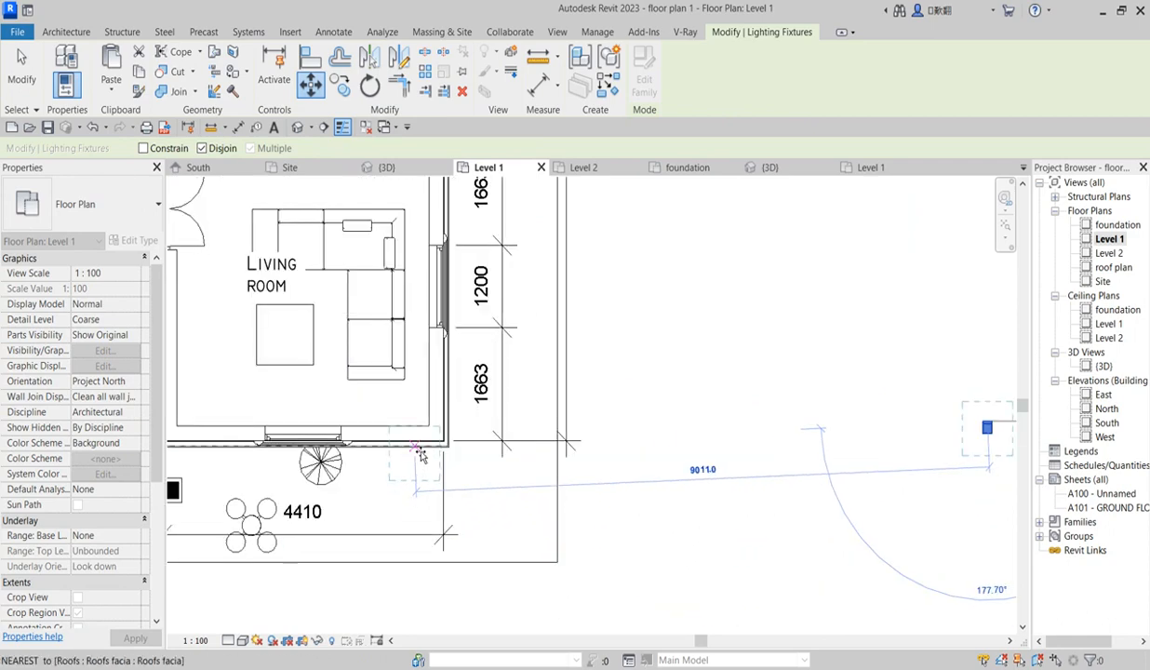
scroll(420, 454, up, 2)
click(411, 450)
scroll(558, 483, down, 2)
scroll(560, 507, down, 2)
scroll(548, 502, up, 2)
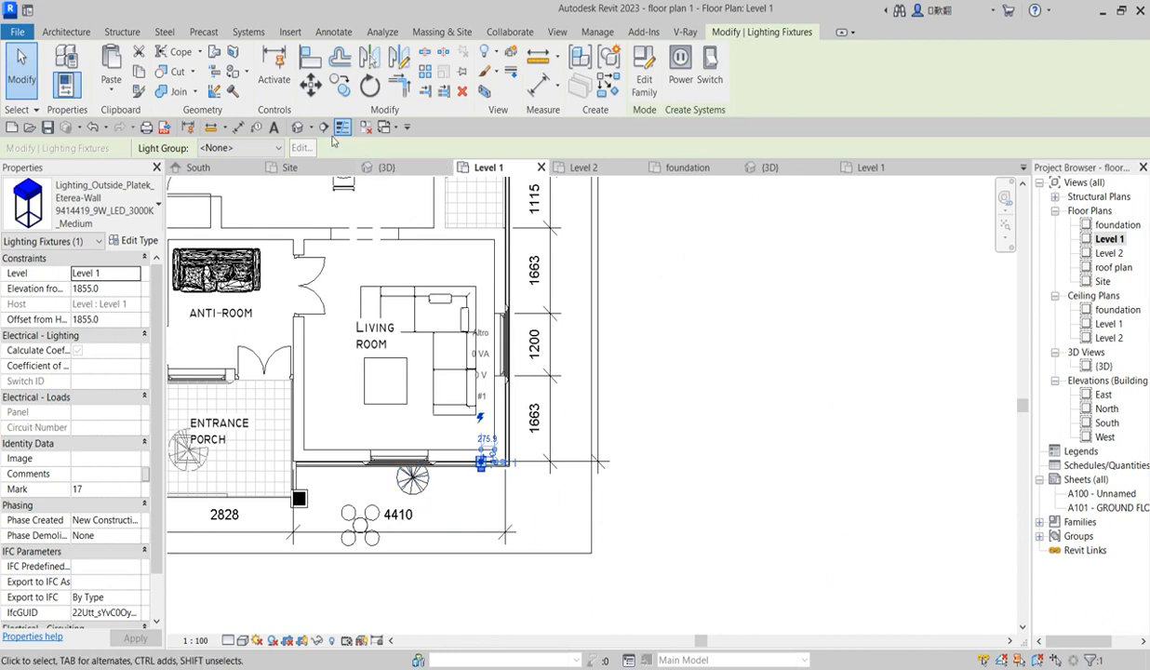
- Rotate a copy of the living room's front wall light 90 degrees counterclockwise about a point just inside the wall
click(369, 85)
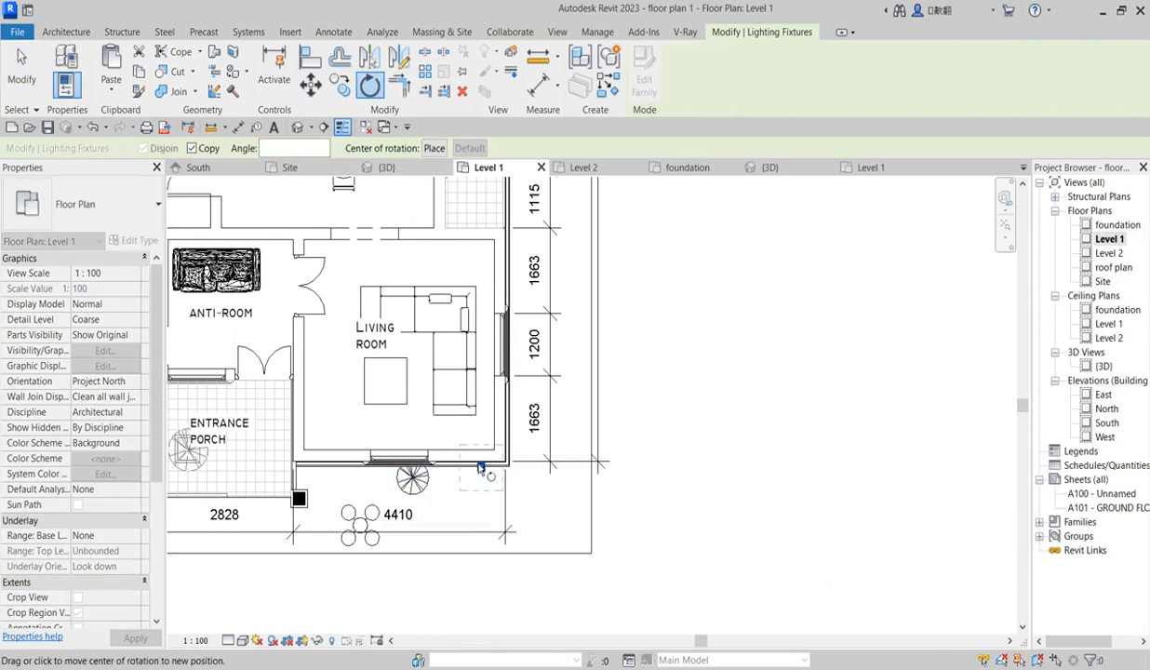
mouse_move(479, 464)
mouse_down()
mouse_move(492, 452)
mouse_move(478, 441)
mouse_up()
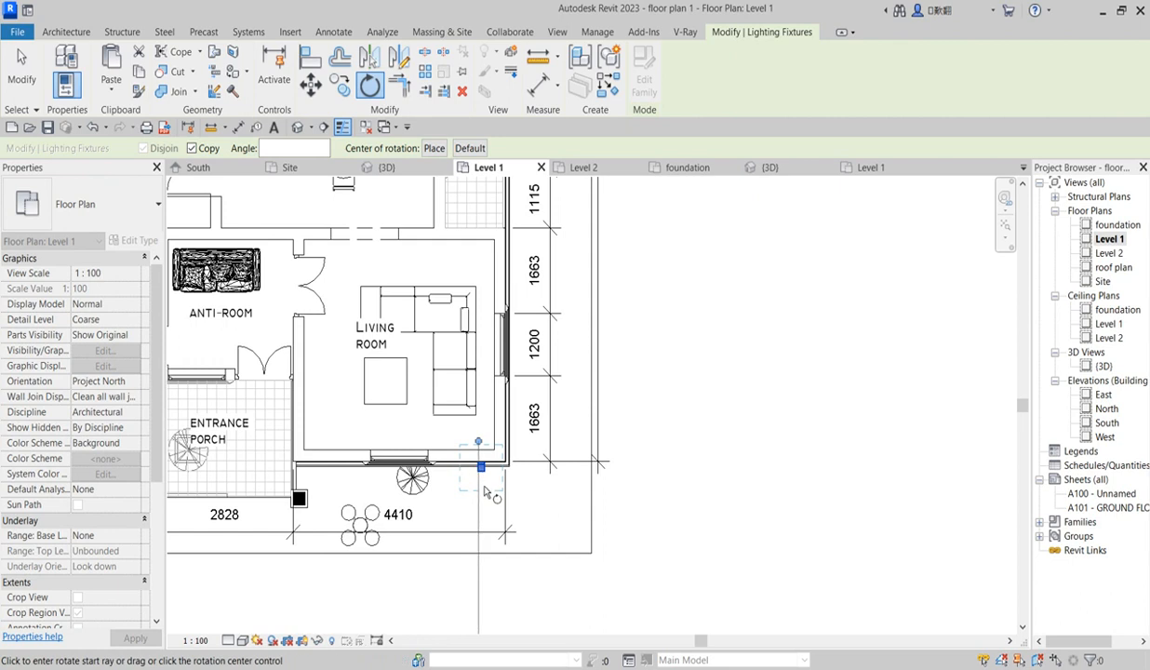
click(480, 558)
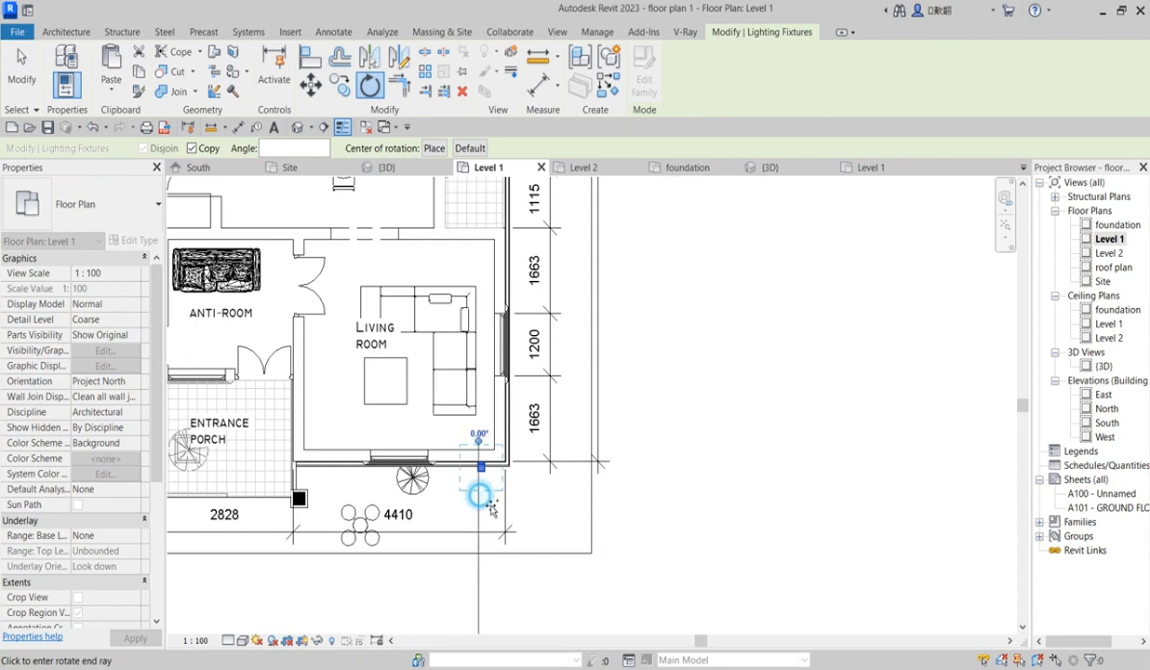
click(631, 441)
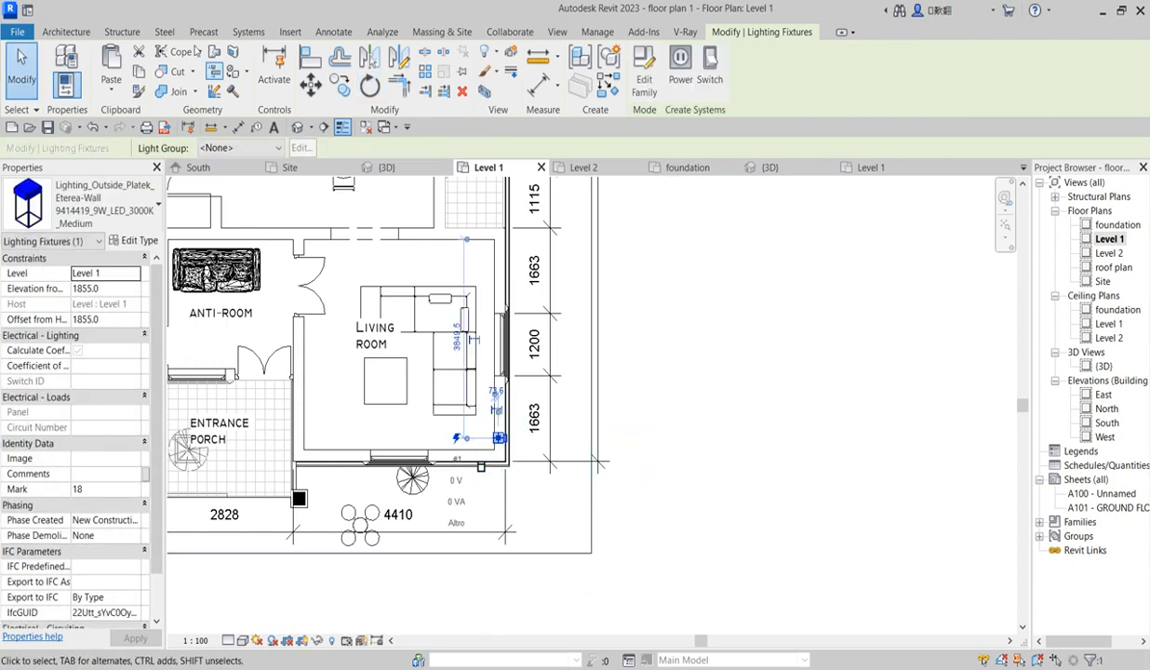
- Move the rotated wall light onto the outer face of the living room's right side wall, near the front corner
click(311, 84)
scroll(489, 433, up, 5)
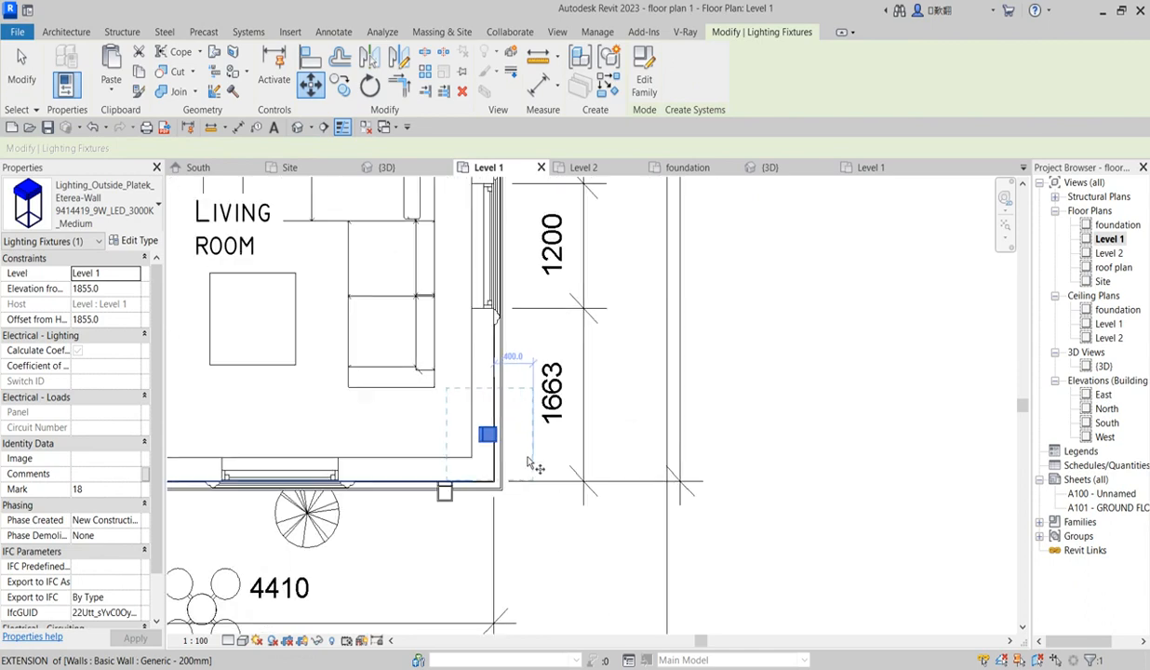
click(476, 421)
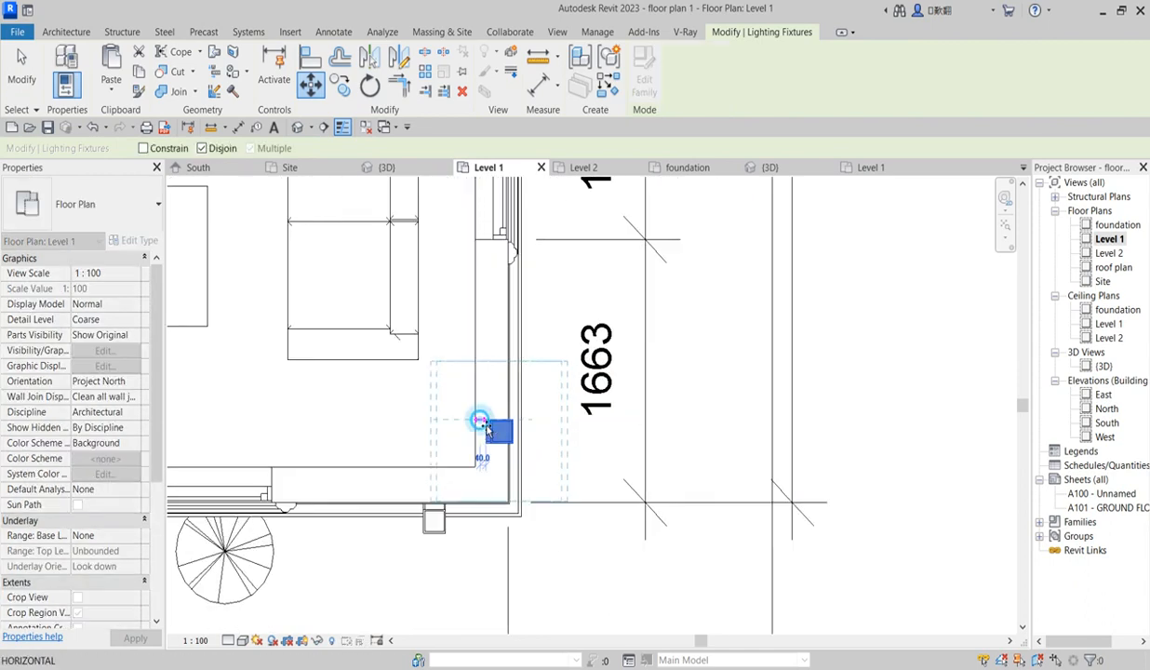
click(521, 381)
click(683, 363)
scroll(606, 434, down, 6)
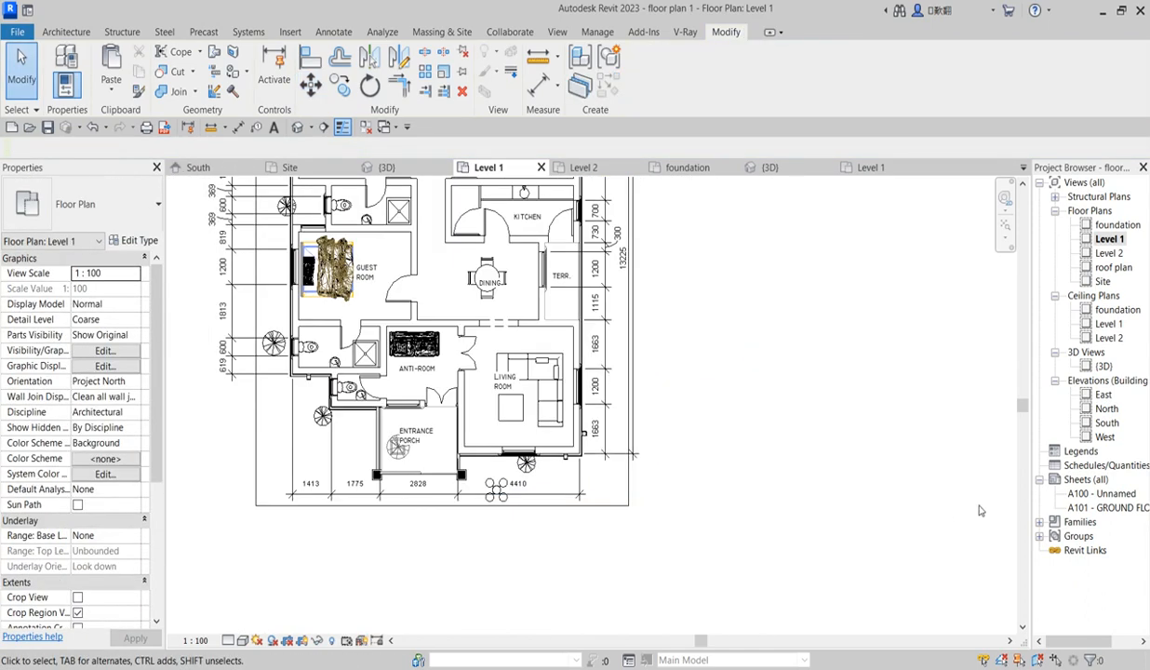
scroll(850, 473, down, 2)
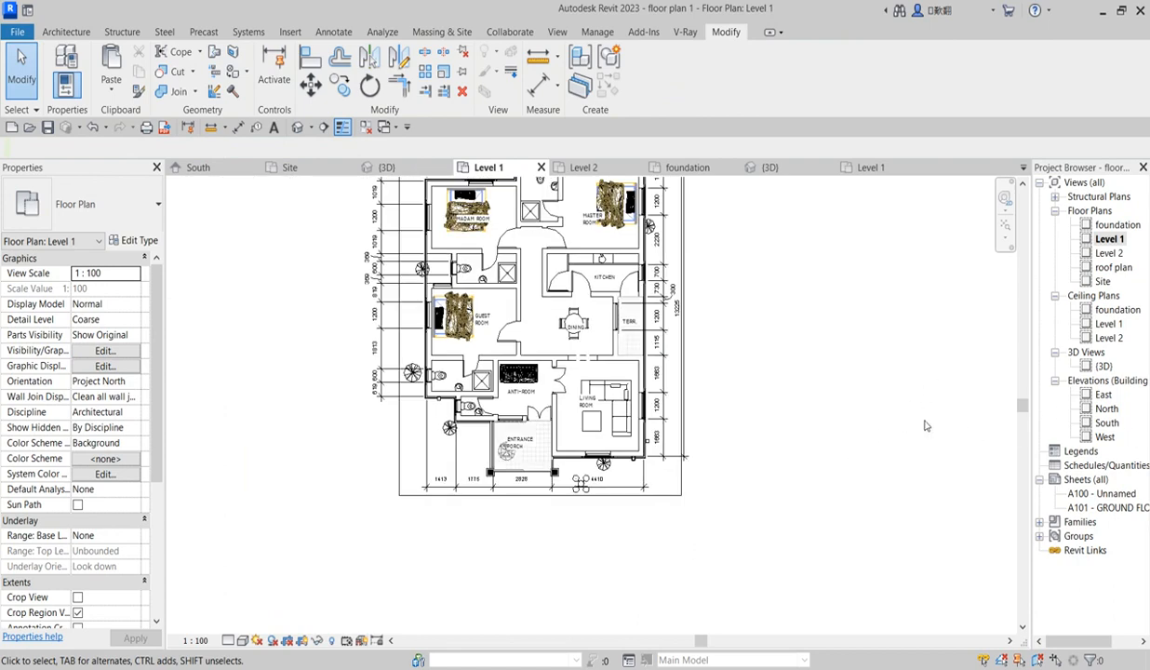
- In the South elevation, raise the base block of the globe lamp post until its underside rests on the ground line
double_click(1104, 423)
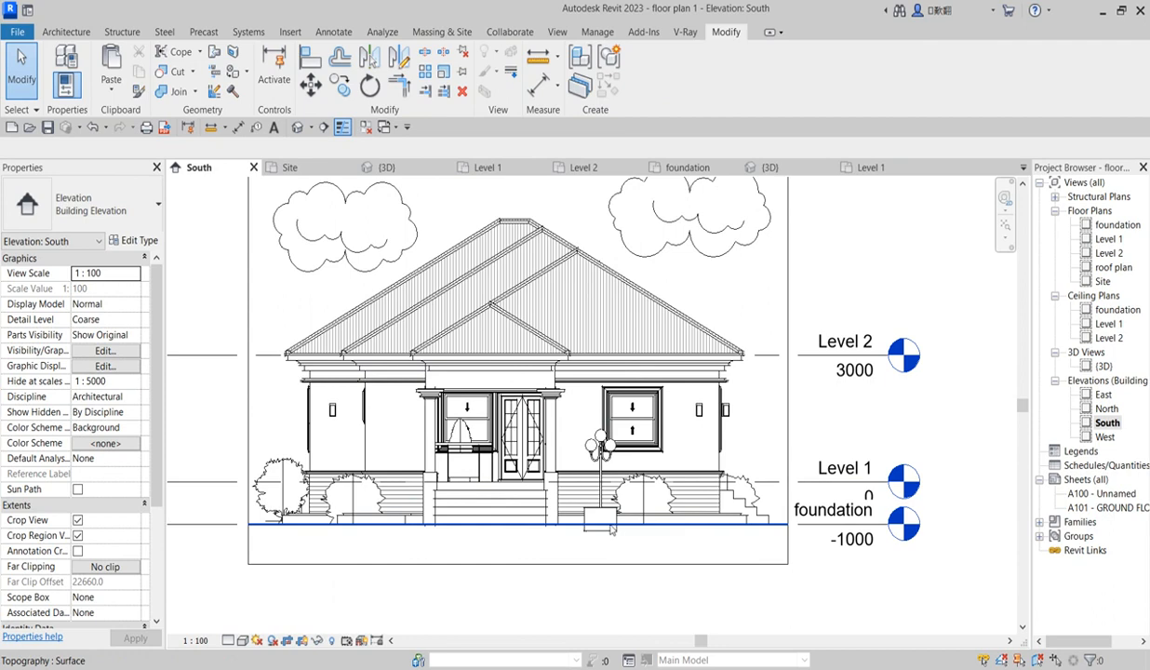
scroll(614, 526, up, 4)
scroll(621, 527, down, 5)
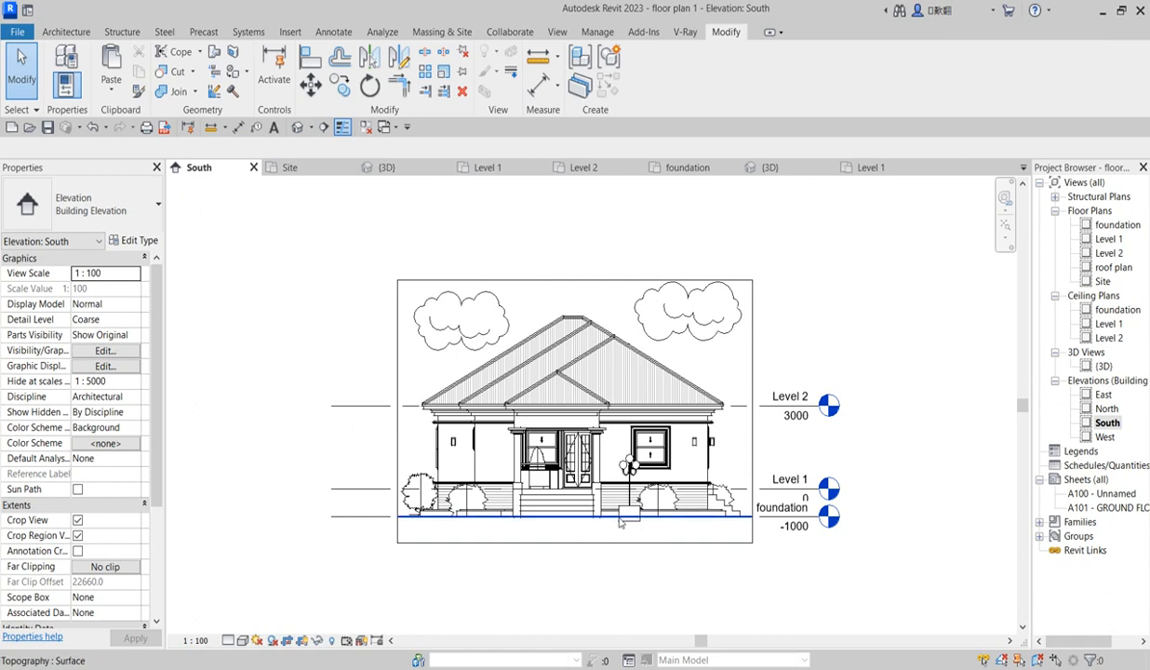
scroll(621, 524, up, 2)
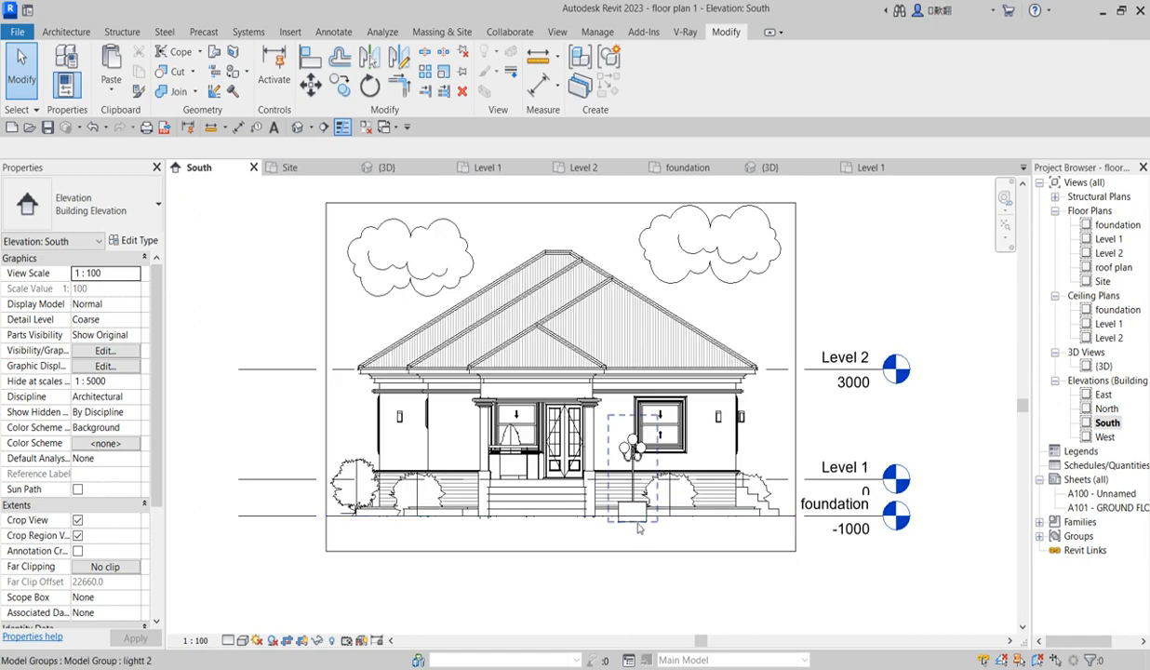
click(639, 531)
scroll(638, 534, up, 2)
scroll(639, 536, up, 2)
key(Up)
key(Up)
key(Up)
key(Up)
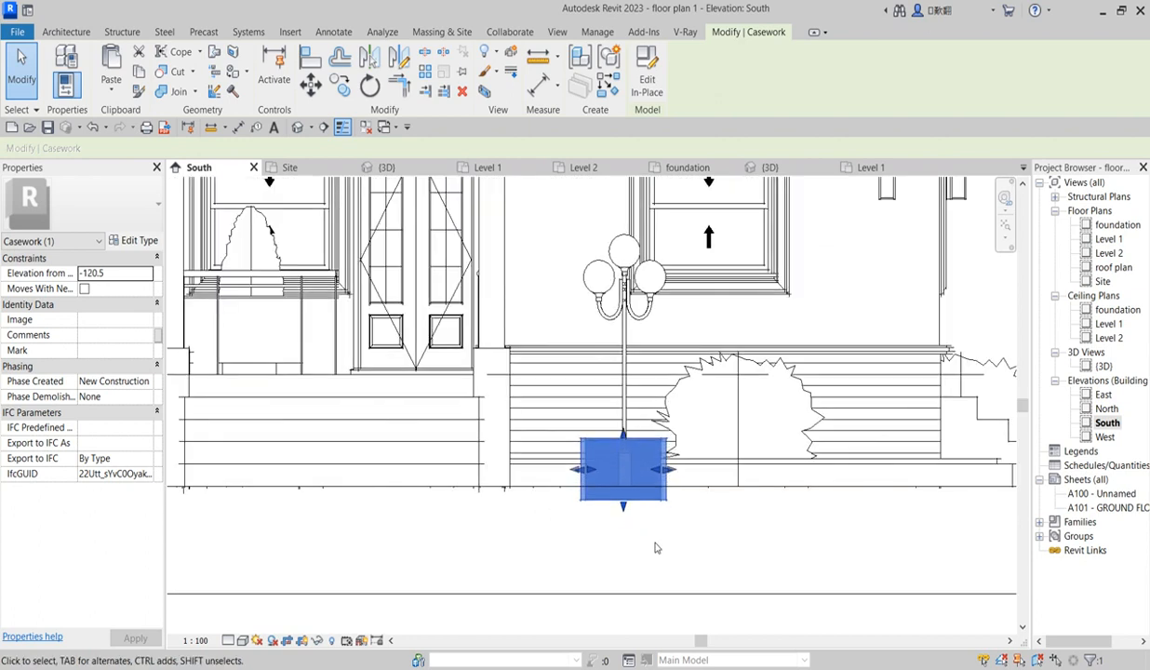
key(Up)
key(Up)
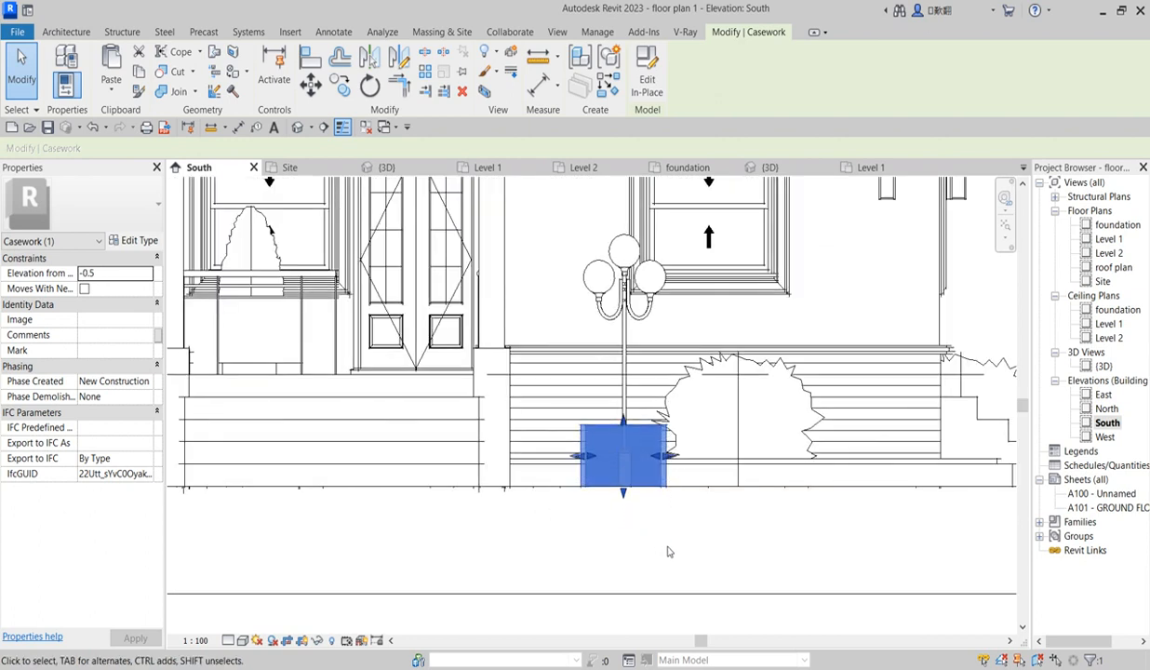
click(659, 521)
scroll(677, 527, down, 6)
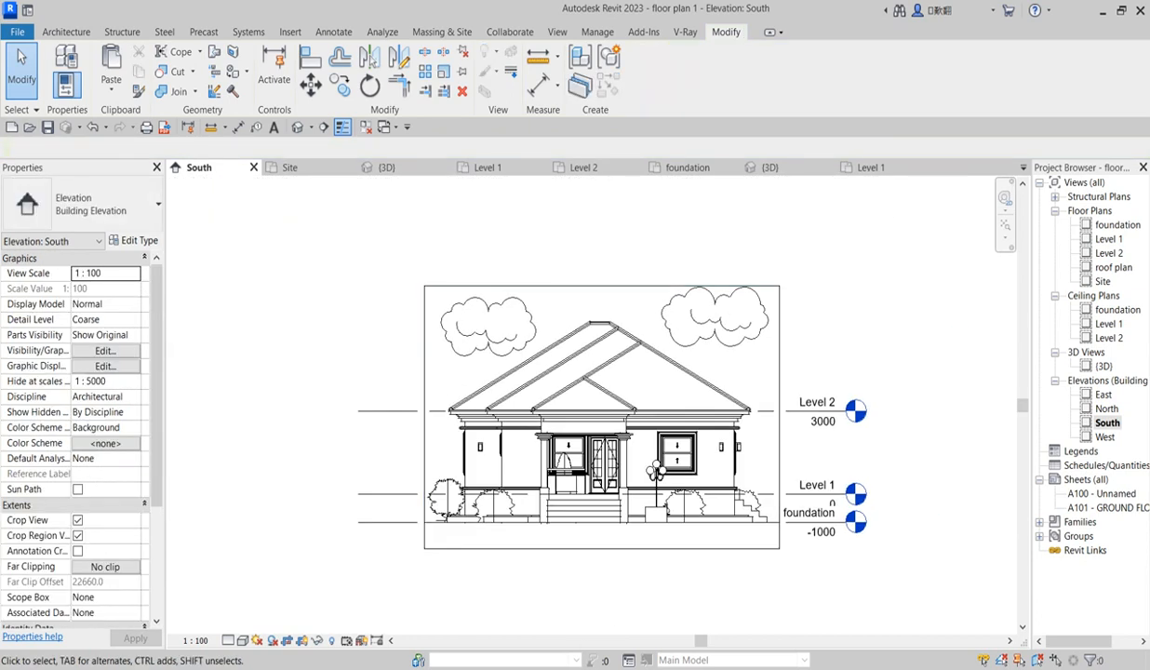
- Set the South elevation's visual style to Realistic
click(245, 643)
click(267, 622)
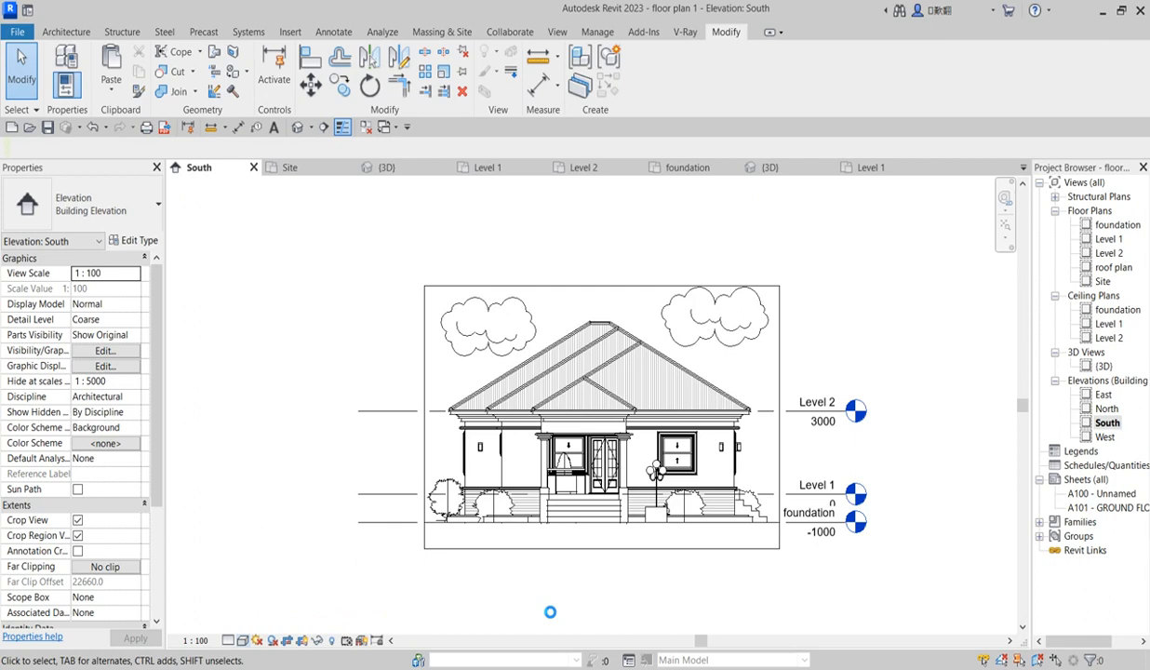
scroll(621, 614, up, 2)
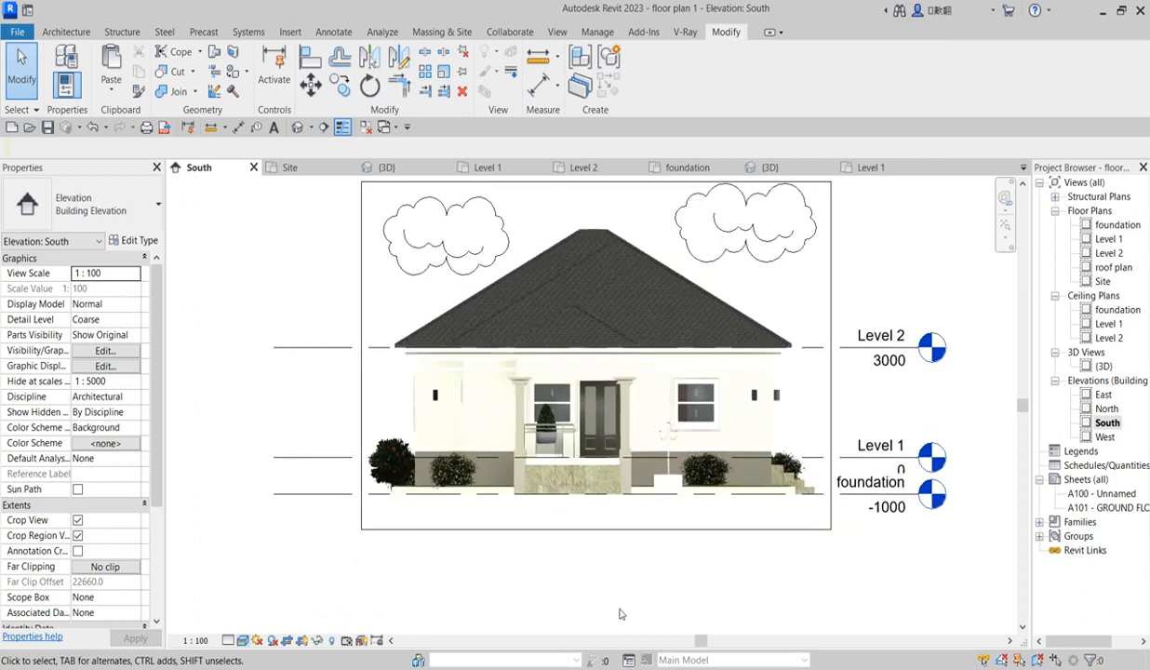
scroll(642, 630, down, 1)
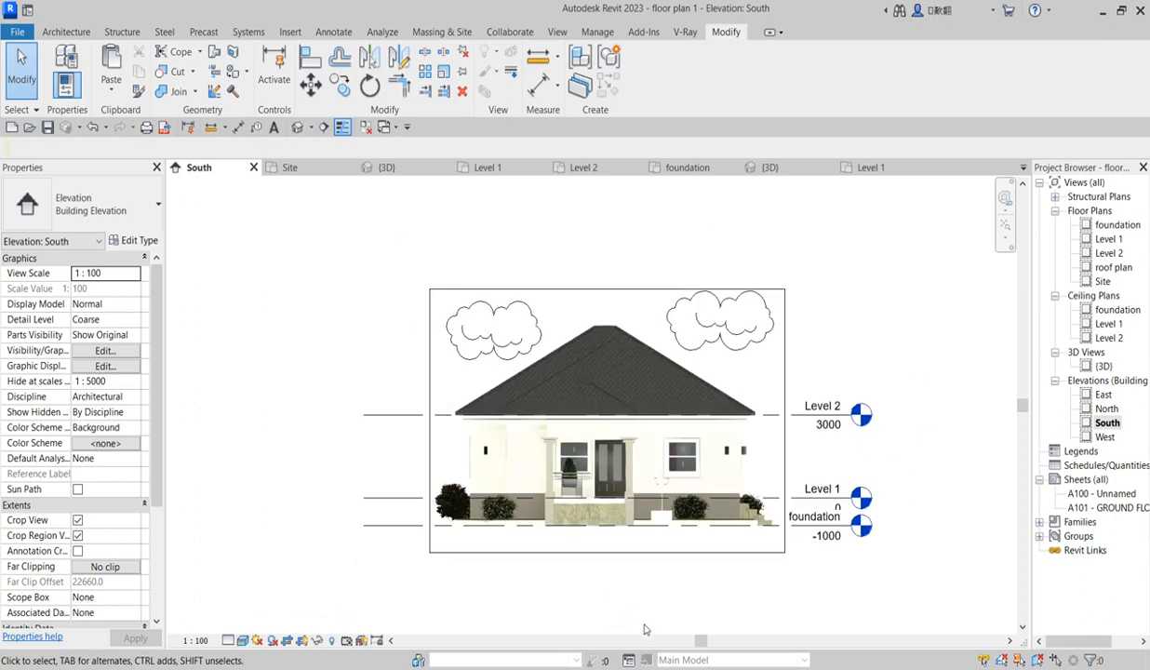
- Turn on the display of model edges in the realistic South elevation
click(242, 640)
click(281, 430)
scroll(819, 308, up, 1)
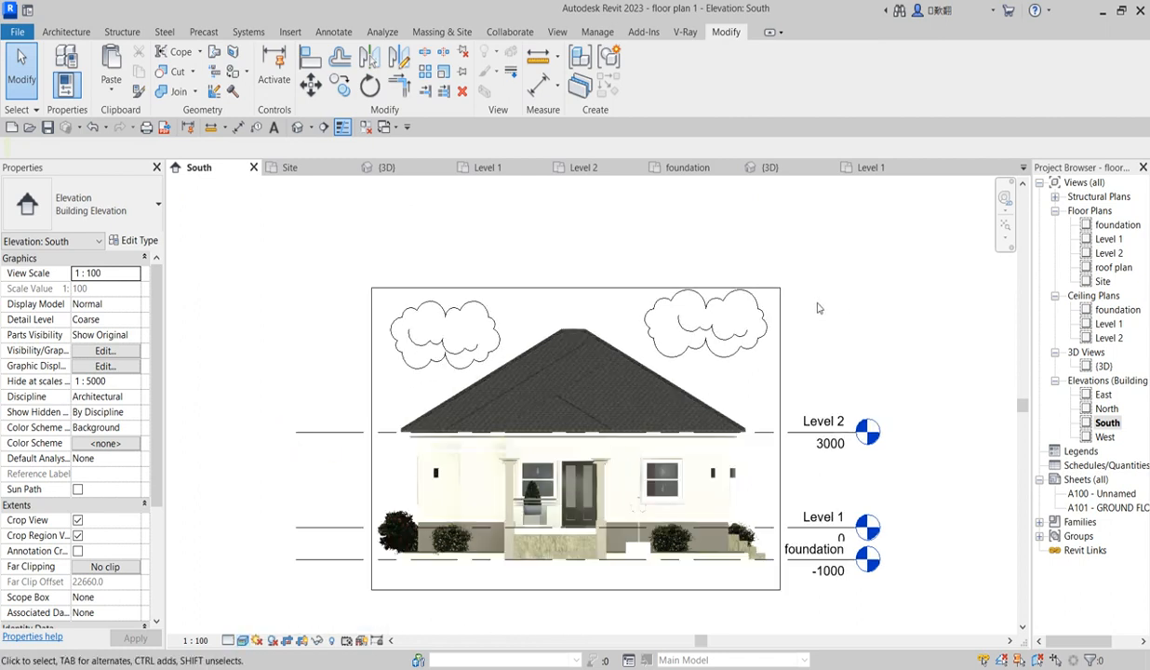
right_click(819, 308)
click(885, 454)
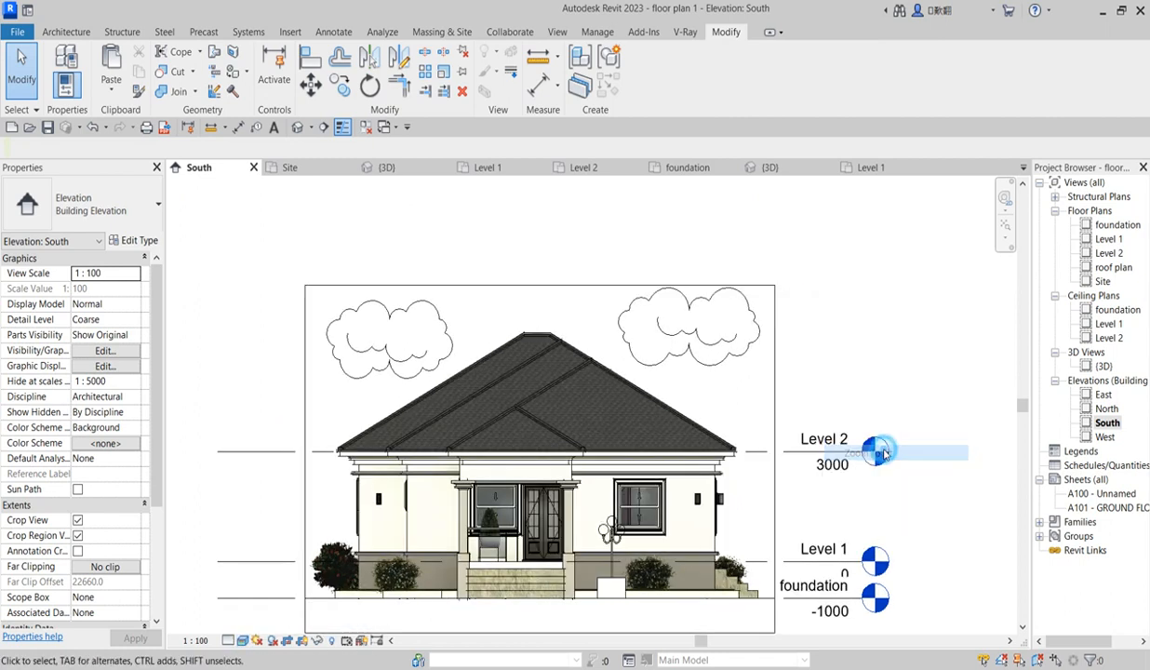